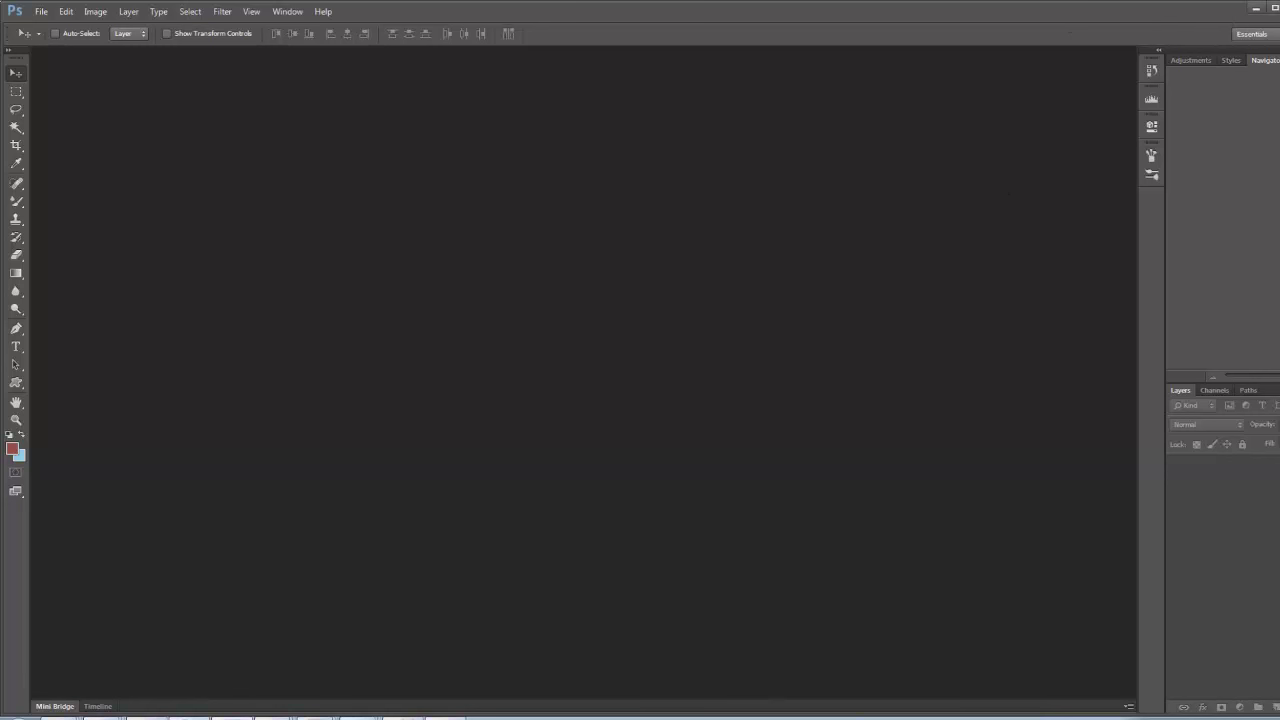
Open throne_room.jpg and 02.jpg, show 02.jpg at 25%, and arrange both image windows so they are visible together
left_click_drag(1279, 354, 667, 346)
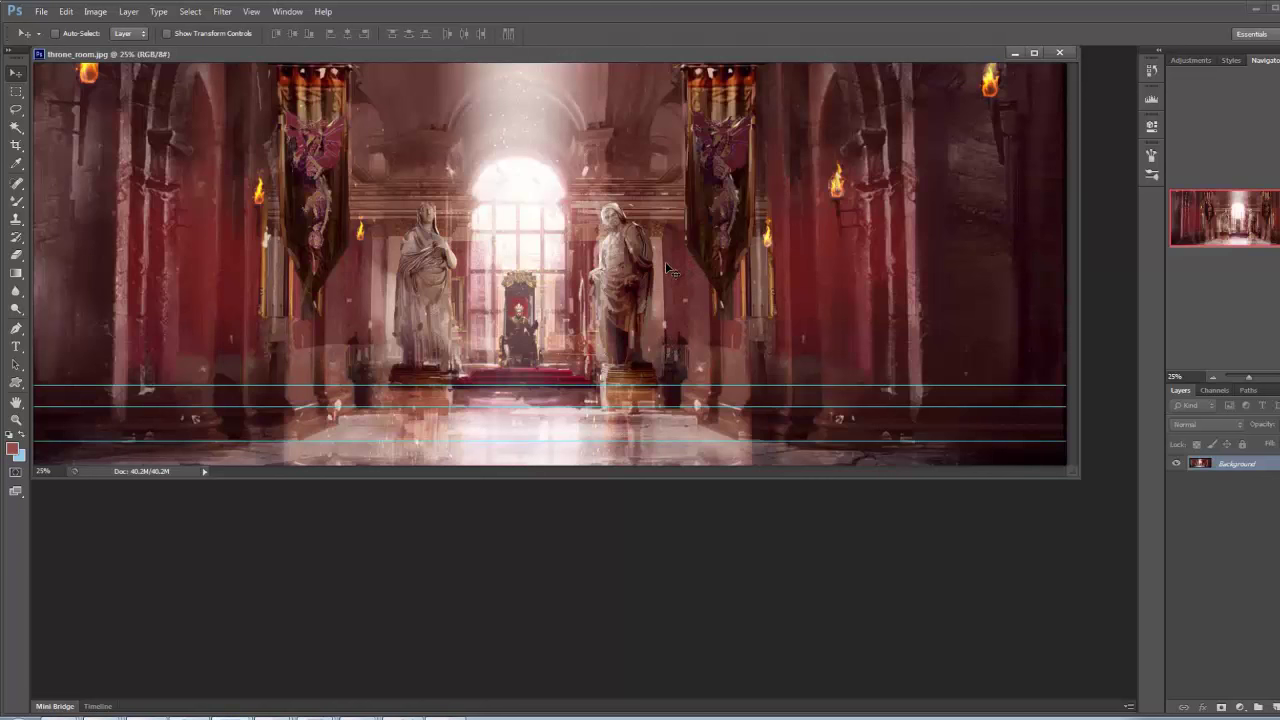
left_click_drag(758, 56, 802, 197)
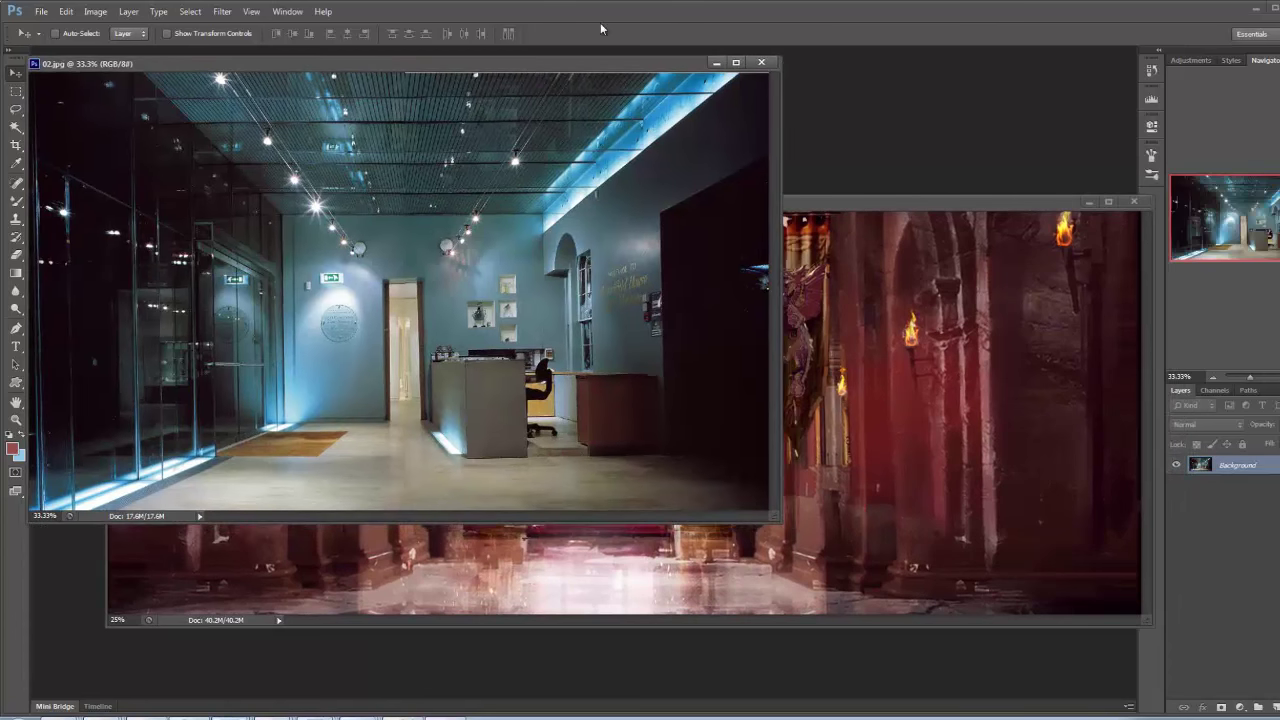
key("ctrl+minus")
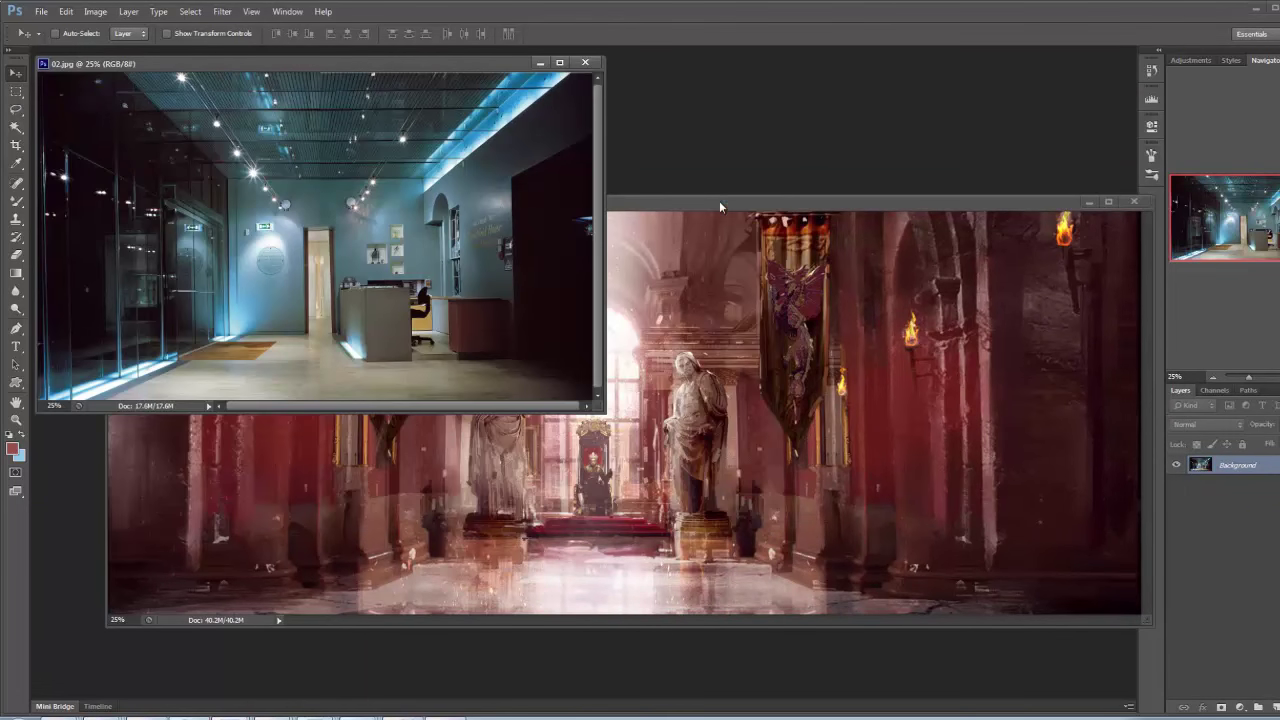
left_click_drag(721, 204, 704, 231)
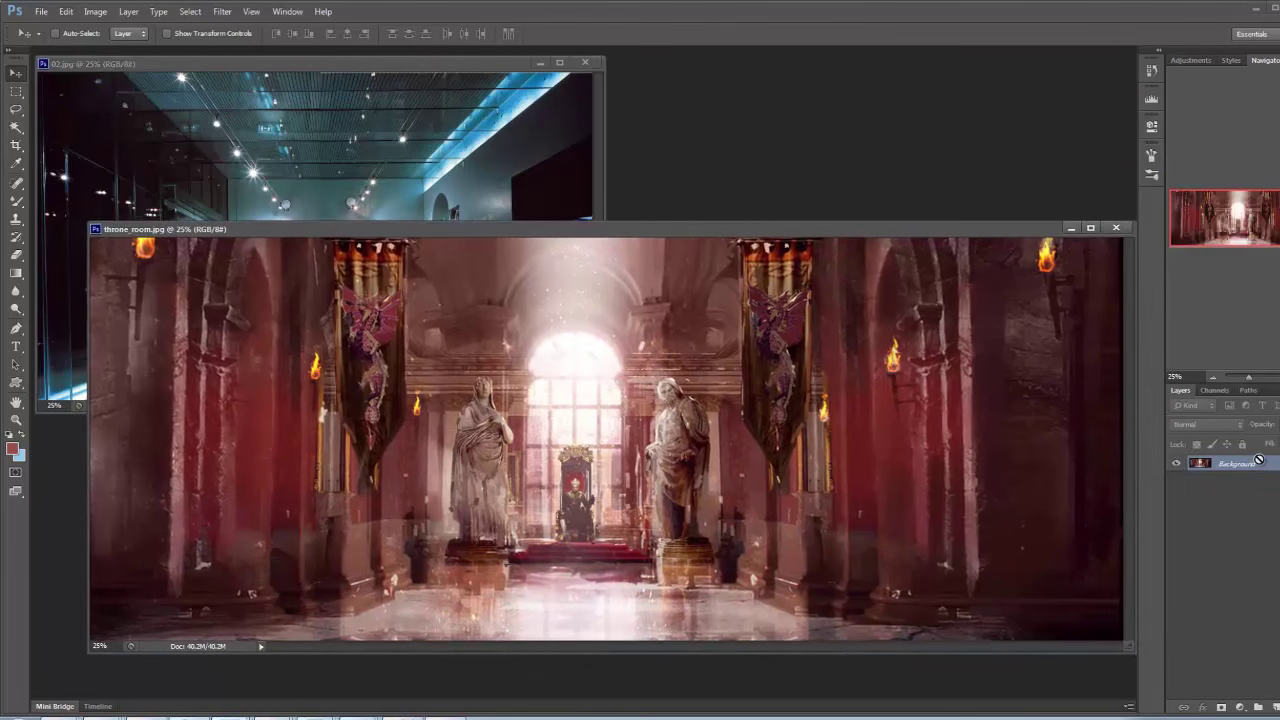
Duplicate the throne room's Background layer and start Match Color on the copy with 02.jpg as the source
key("ctrl+j")
left_click(100, 16)
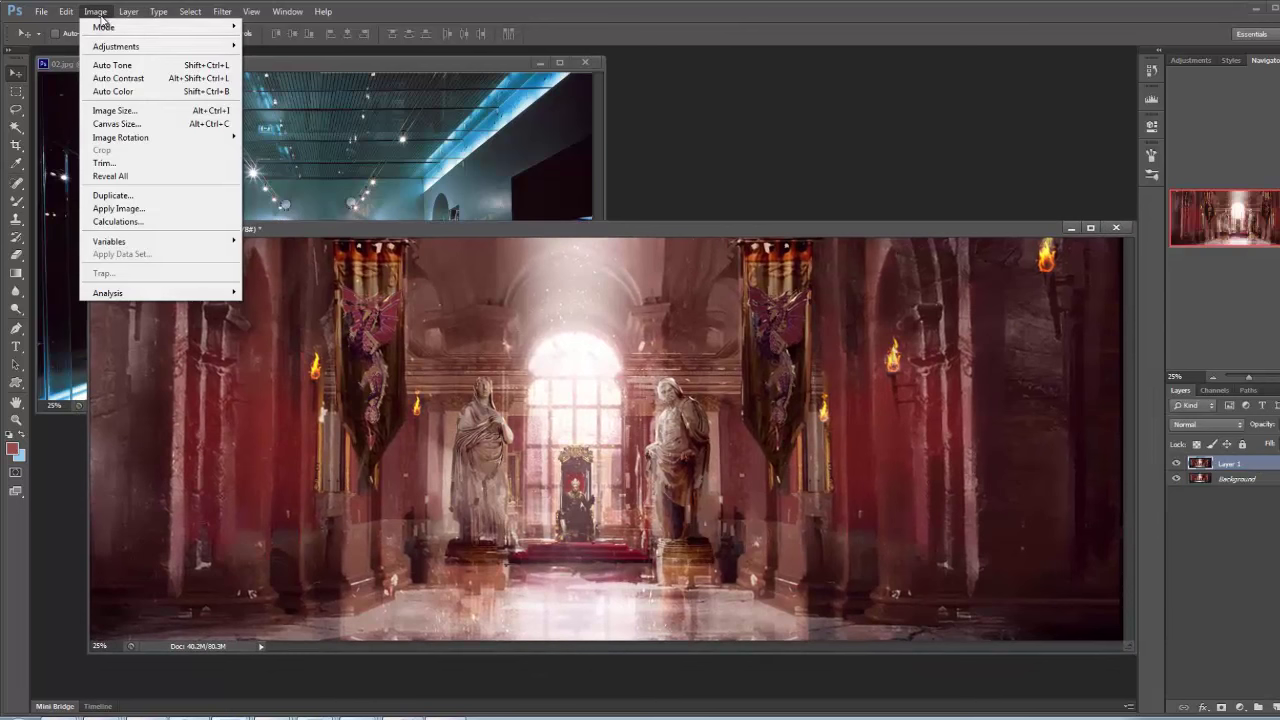
mouse_move(113, 31)
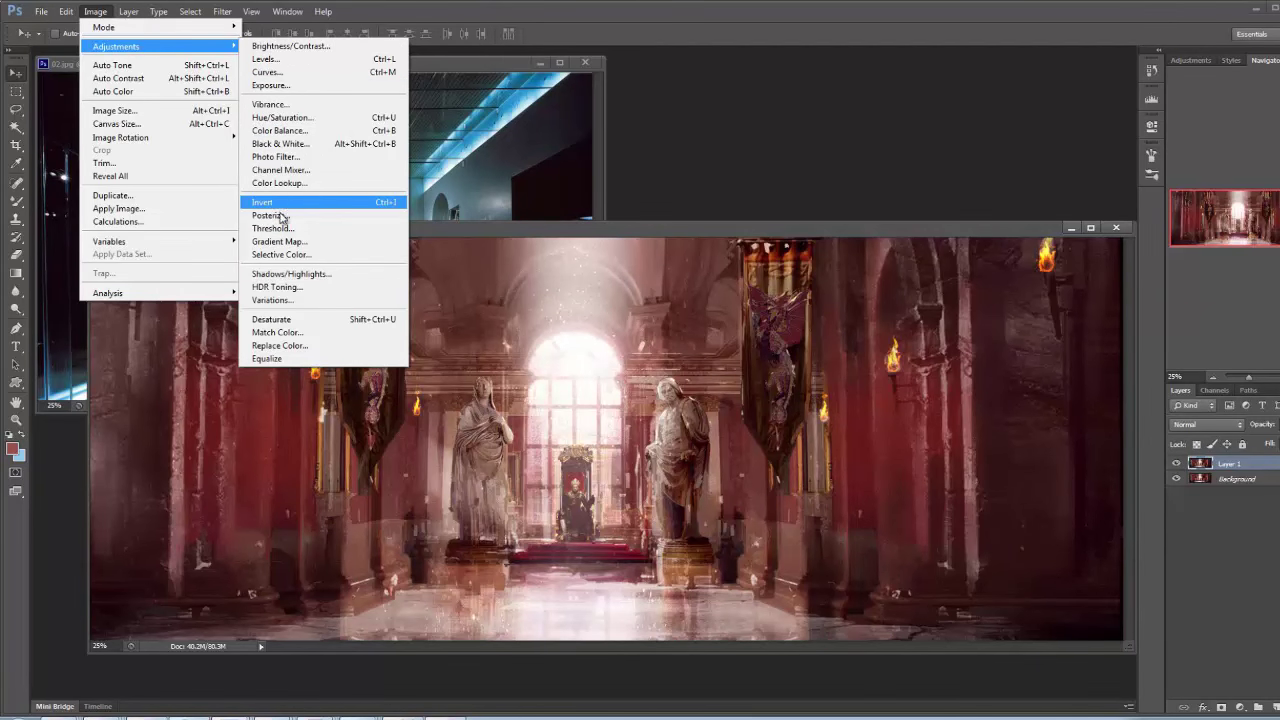
left_click(298, 336)
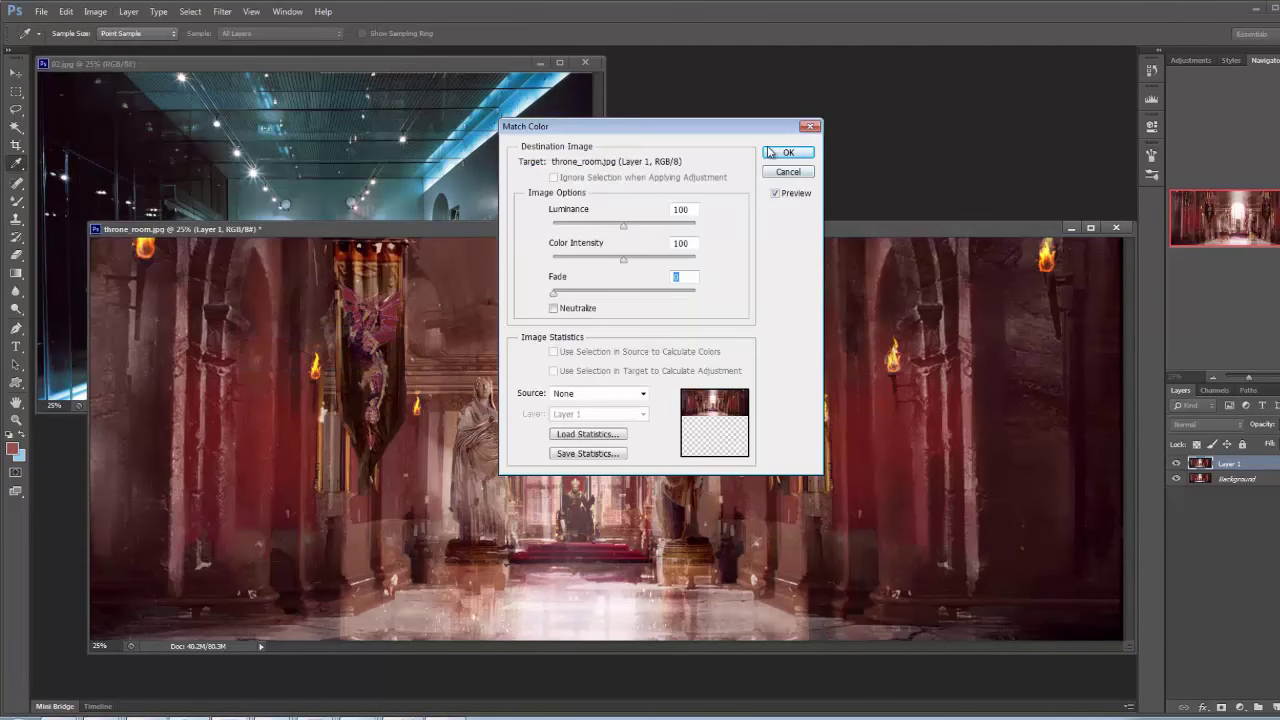
left_click_drag(727, 130, 939, 142)
left_click(814, 405)
left_click(813, 442)
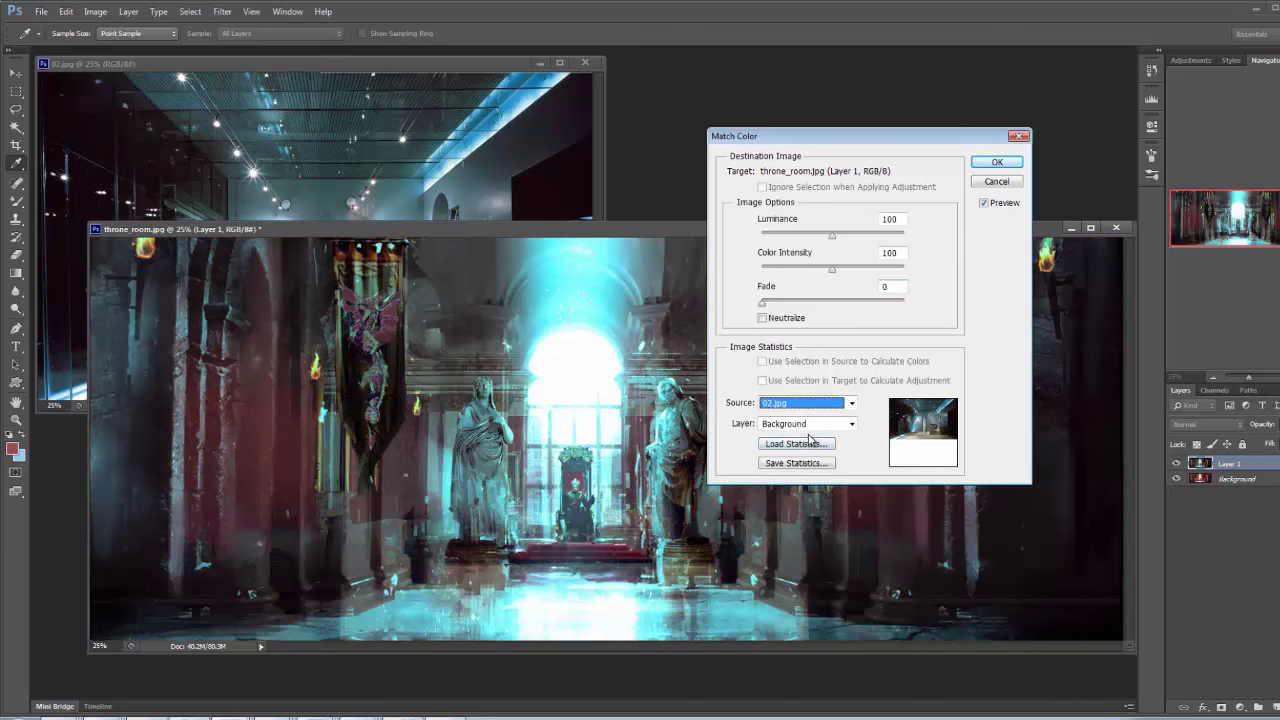
Set Match Color to luminance about 66, color intensity 98 and fade 28, and apply it to the throne room copy
left_click_drag(838, 134, 983, 74)
left_click_drag(978, 181, 987, 228)
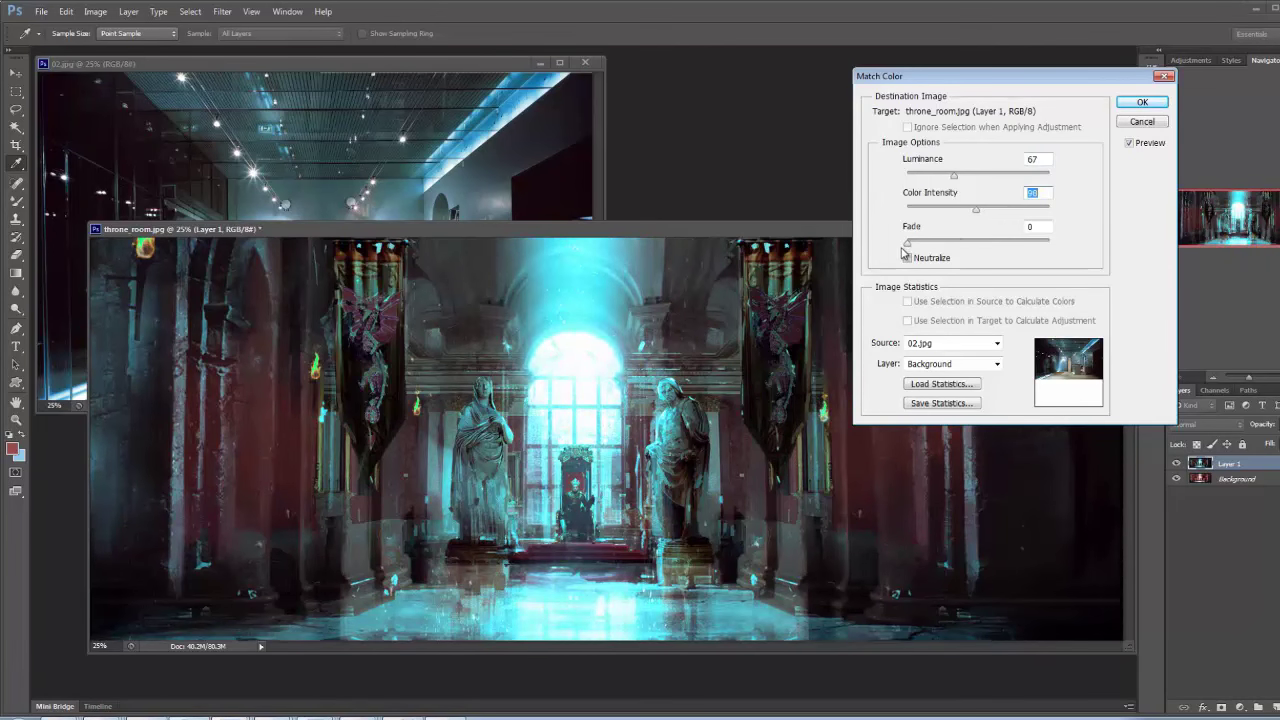
left_click_drag(907, 246, 945, 245)
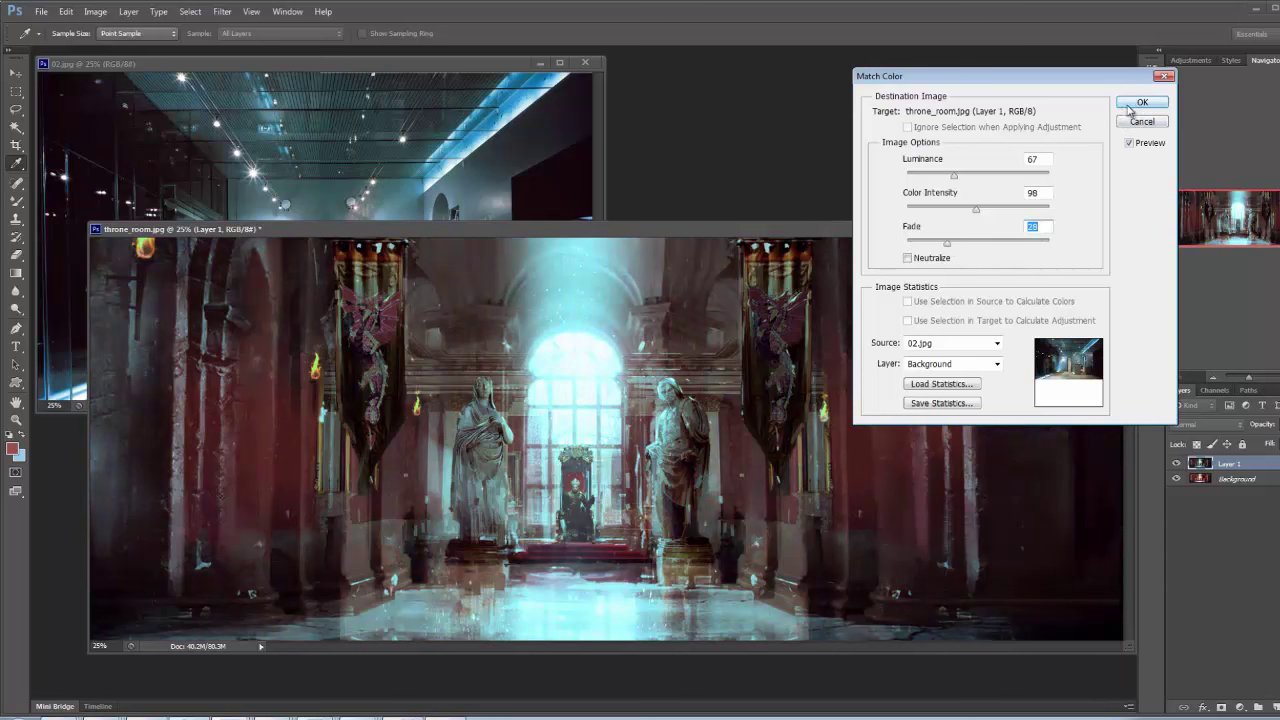
left_click_drag(956, 180, 954, 181)
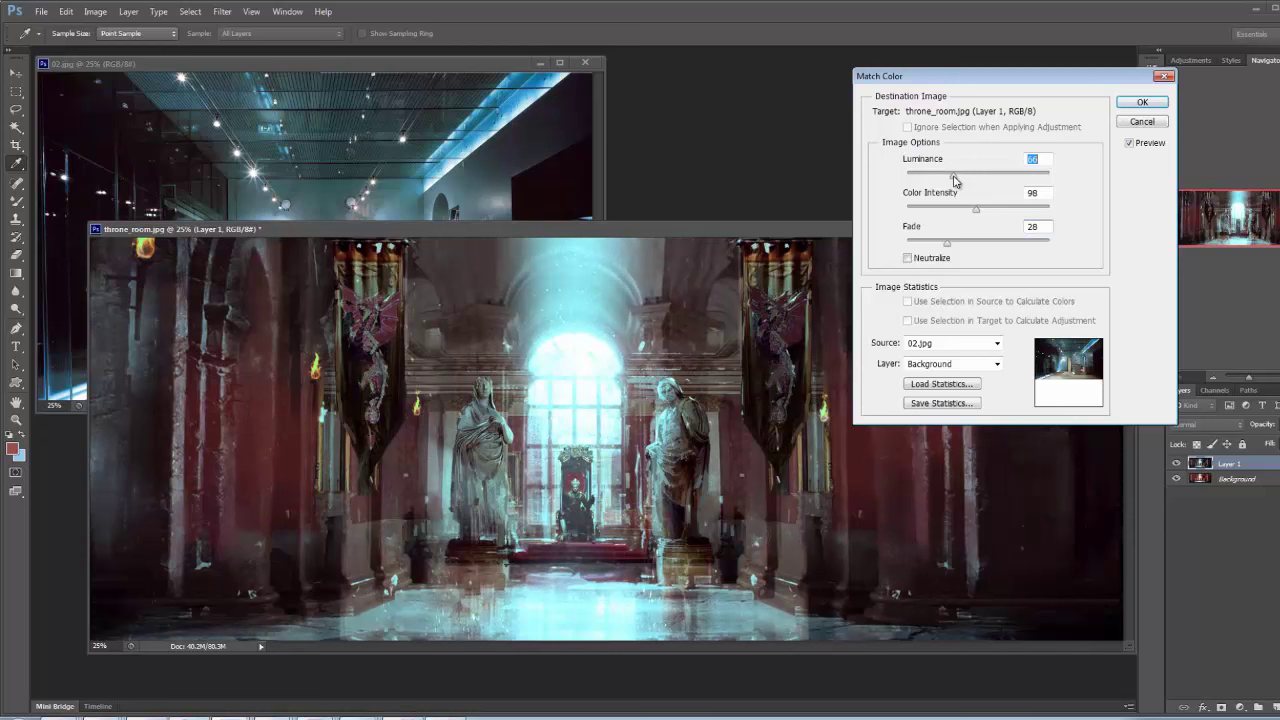
left_click(1140, 102)
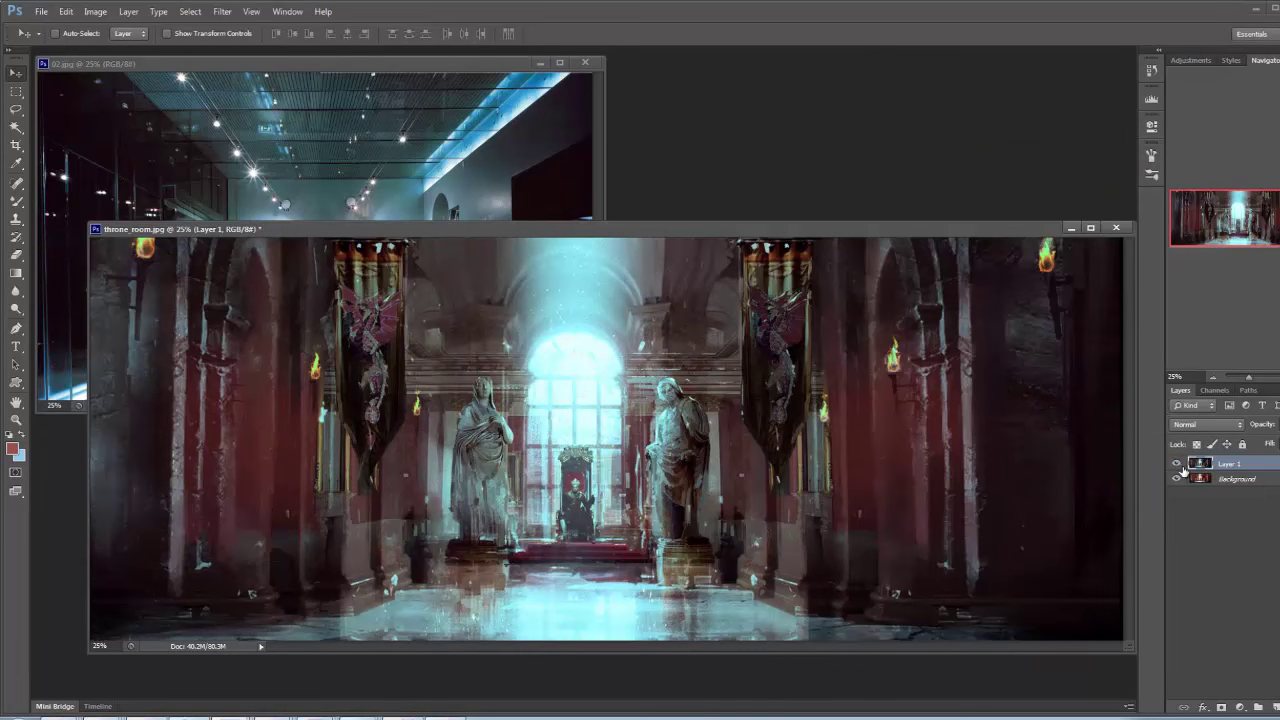
Compare the color-matched throne room with the original by toggling Layer 1's visibility
left_click_drag(1000, 229, 1017, 303)
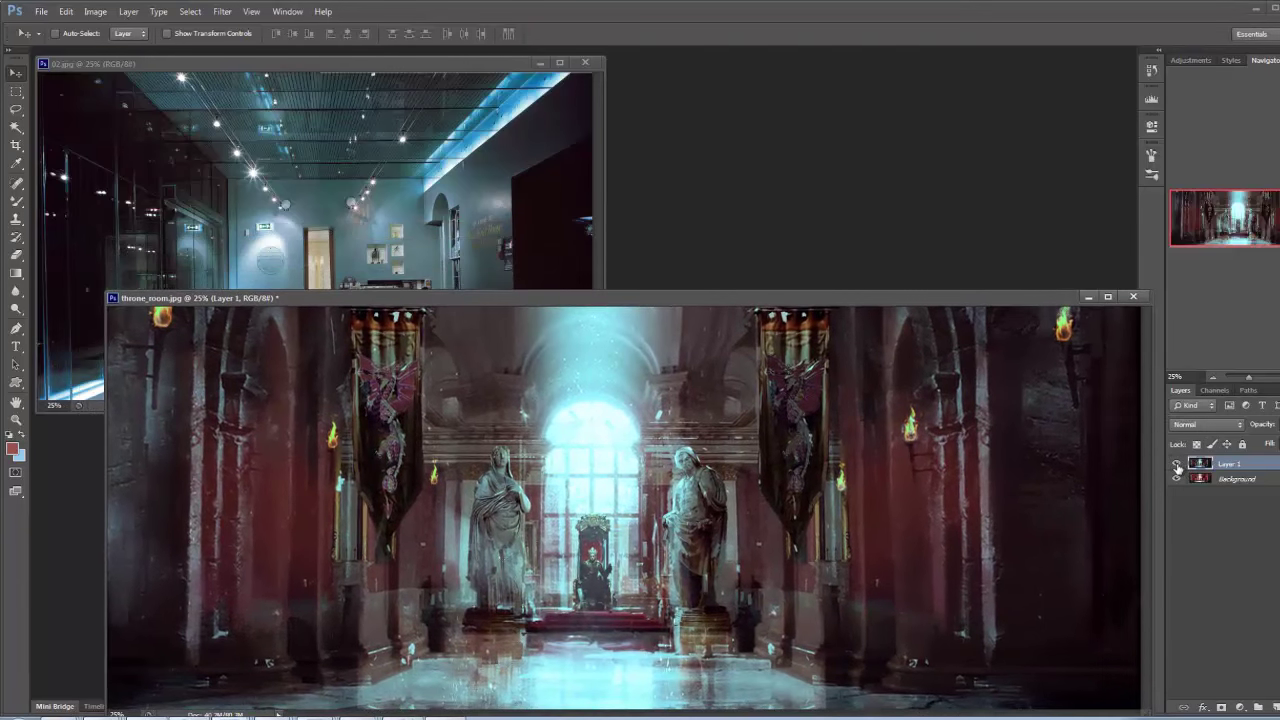
left_click(1176, 463)
left_click(1176, 463)
Set Layer 1's Blend If for the underlying layer to a split shadow range of 23 / 53
double_click(1270, 463)
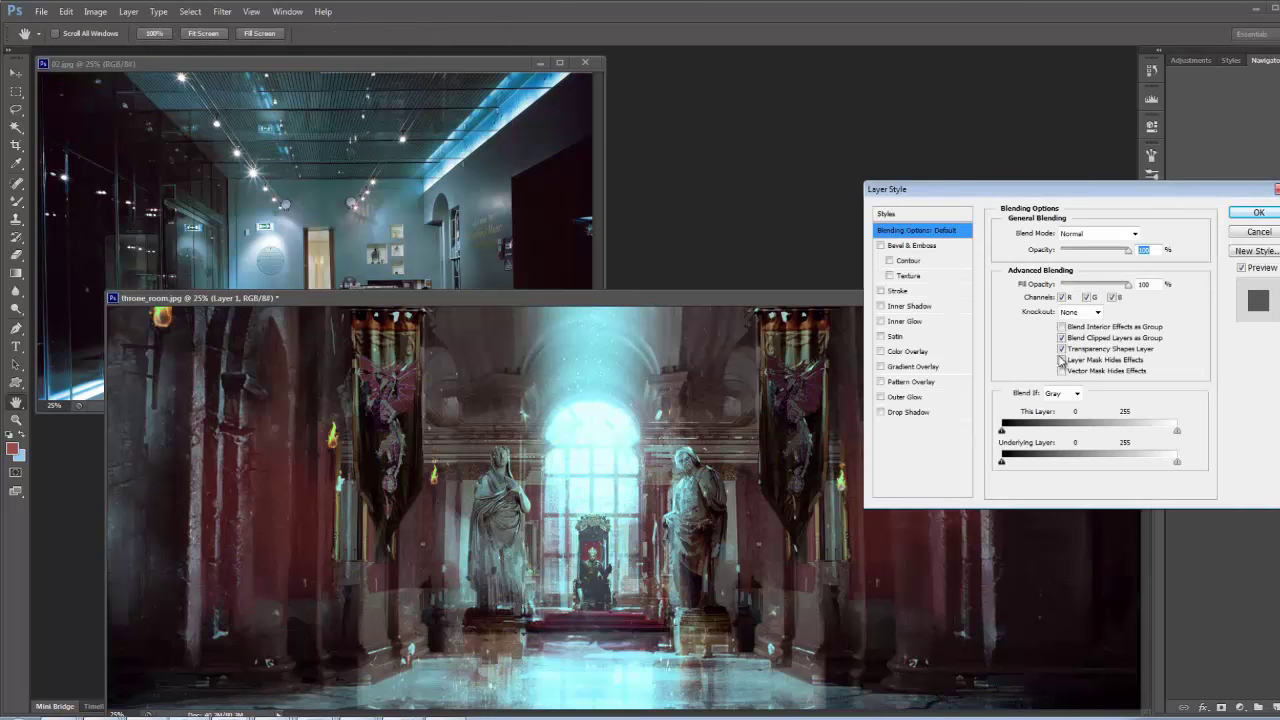
mouse_move(1002, 463)
left_mouse_down()
mouse_move(1040, 463)
mouse_move(1016, 463)
left_mouse_up()
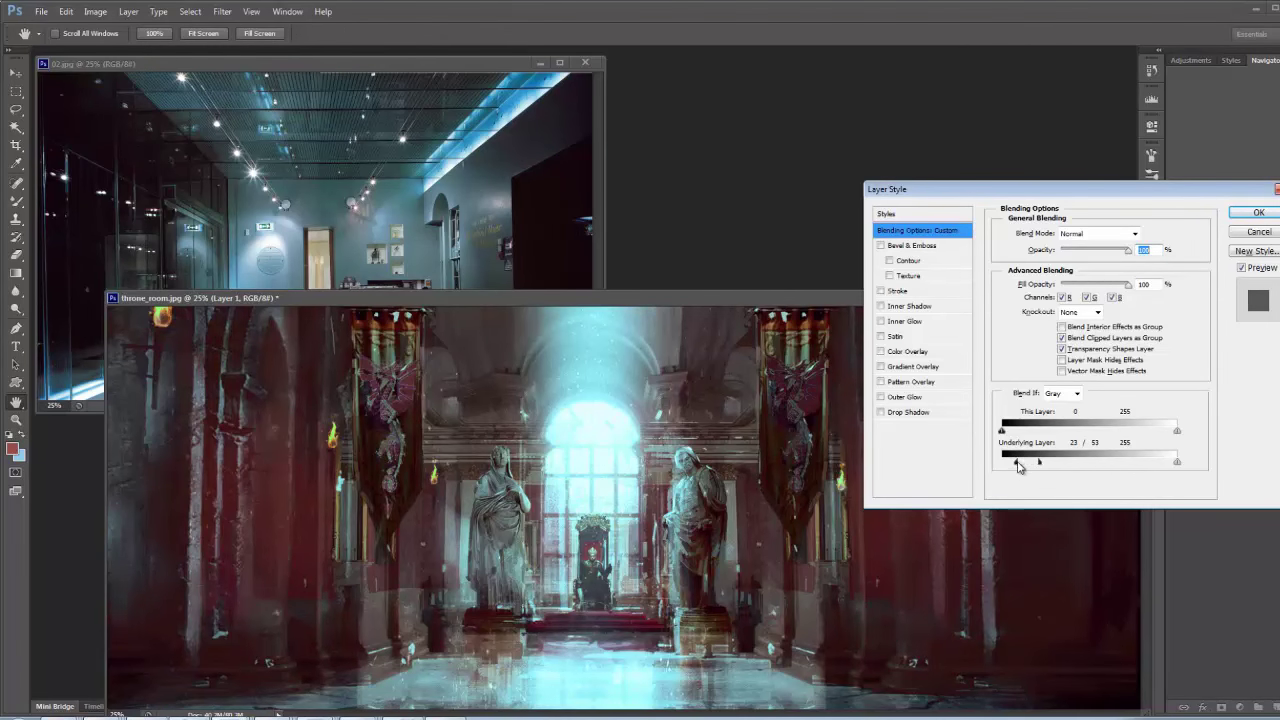
left_click(1260, 213)
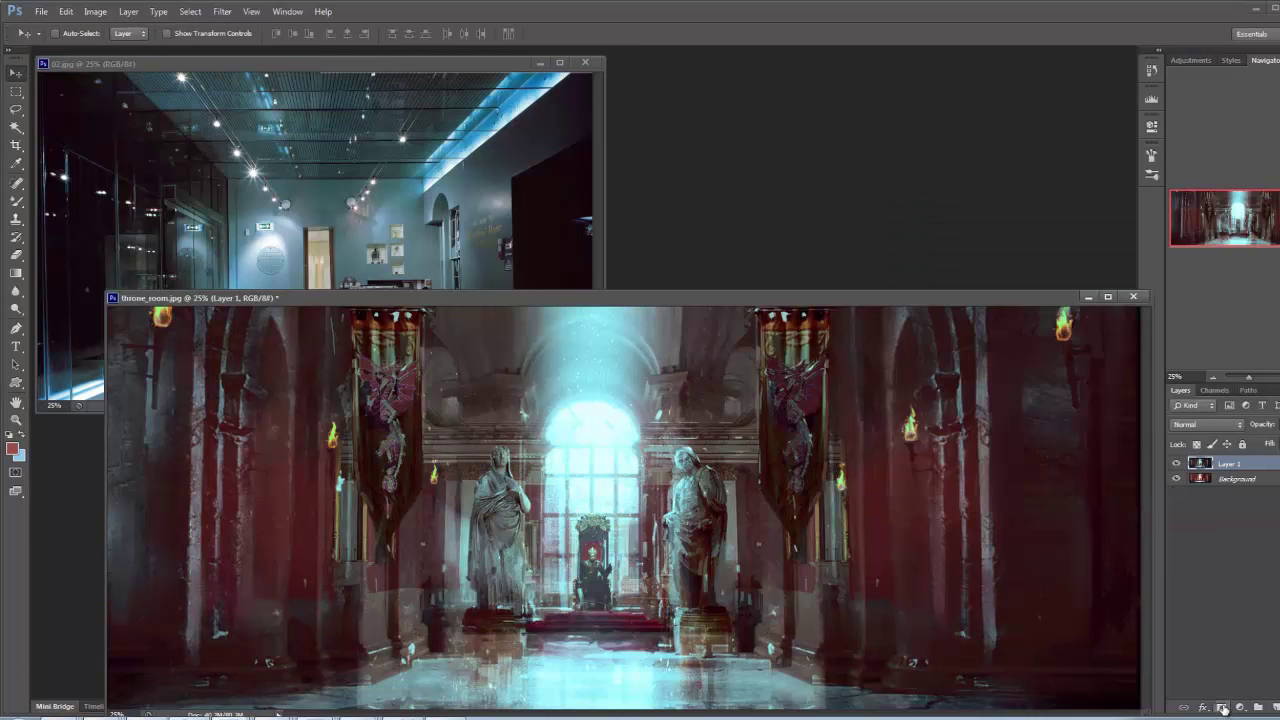
Add a mask to Layer 1 and fade the effect at the throne room's sides with black gradients at 60% opacity
left_click(1222, 708)
key("g")
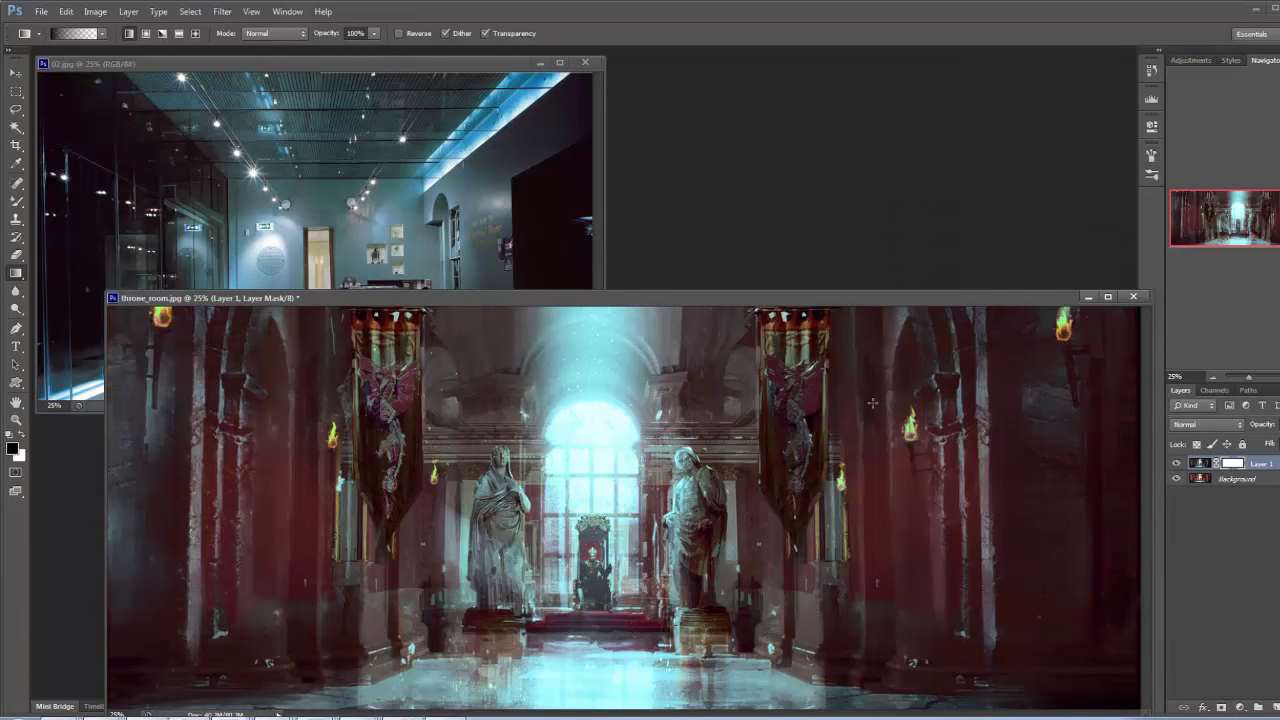
key("6")
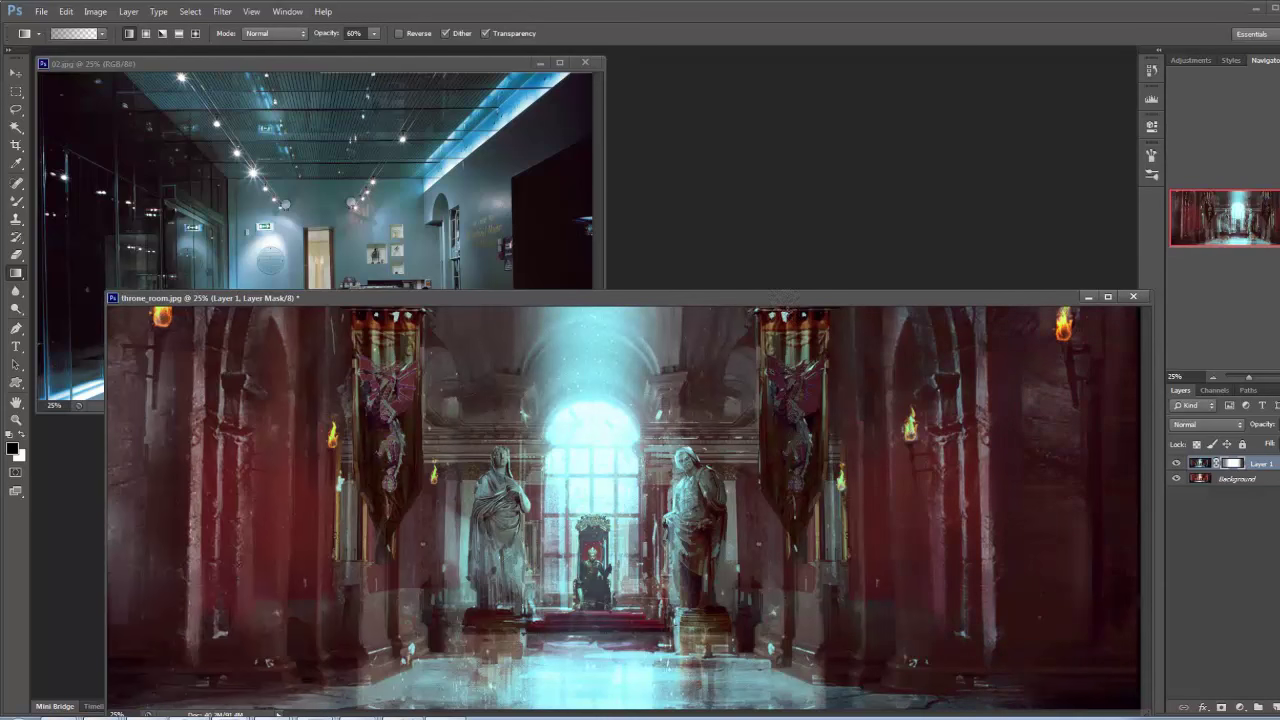
mouse_move(790, 297)
left_mouse_down()
mouse_move(782, 122)
mouse_move(797, 292)
left_mouse_up()
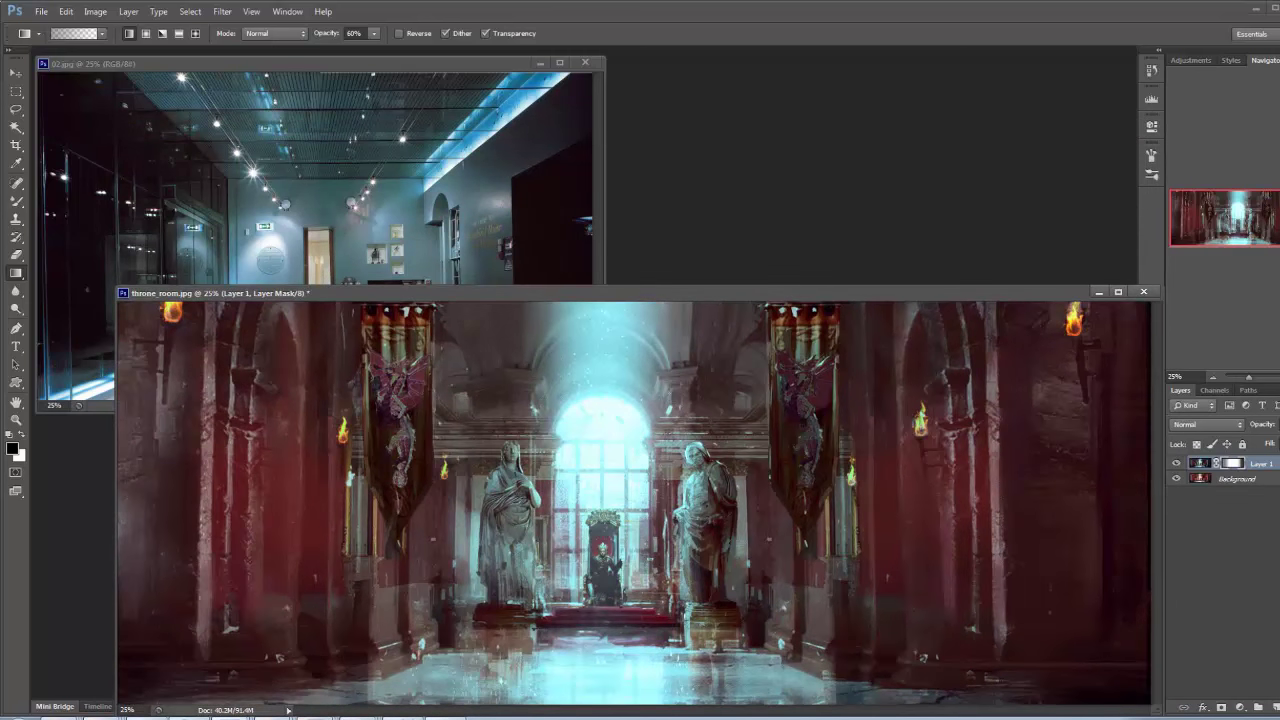
Hide Layer 1 in the throne room image, select its Background layer, and open the set of landscape reference photos
left_click(1176, 463)
left_click(1237, 478)
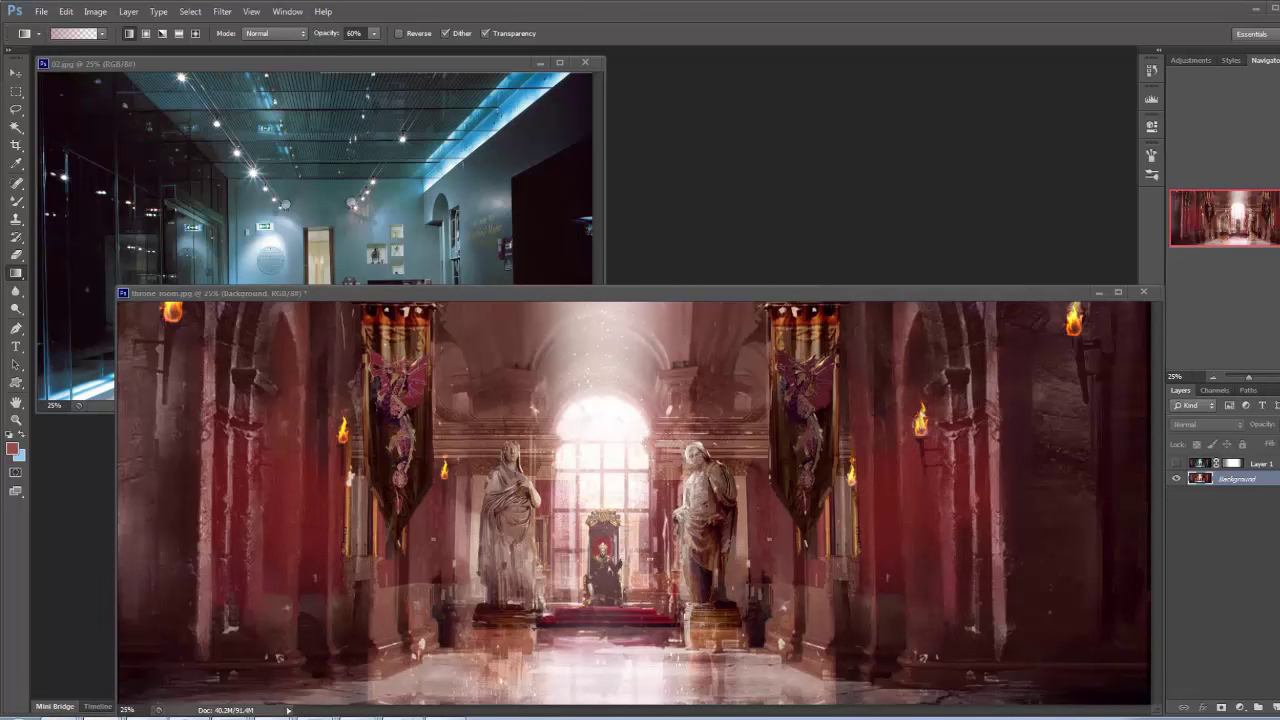
left_click_drag(840, 134, 806, 129)
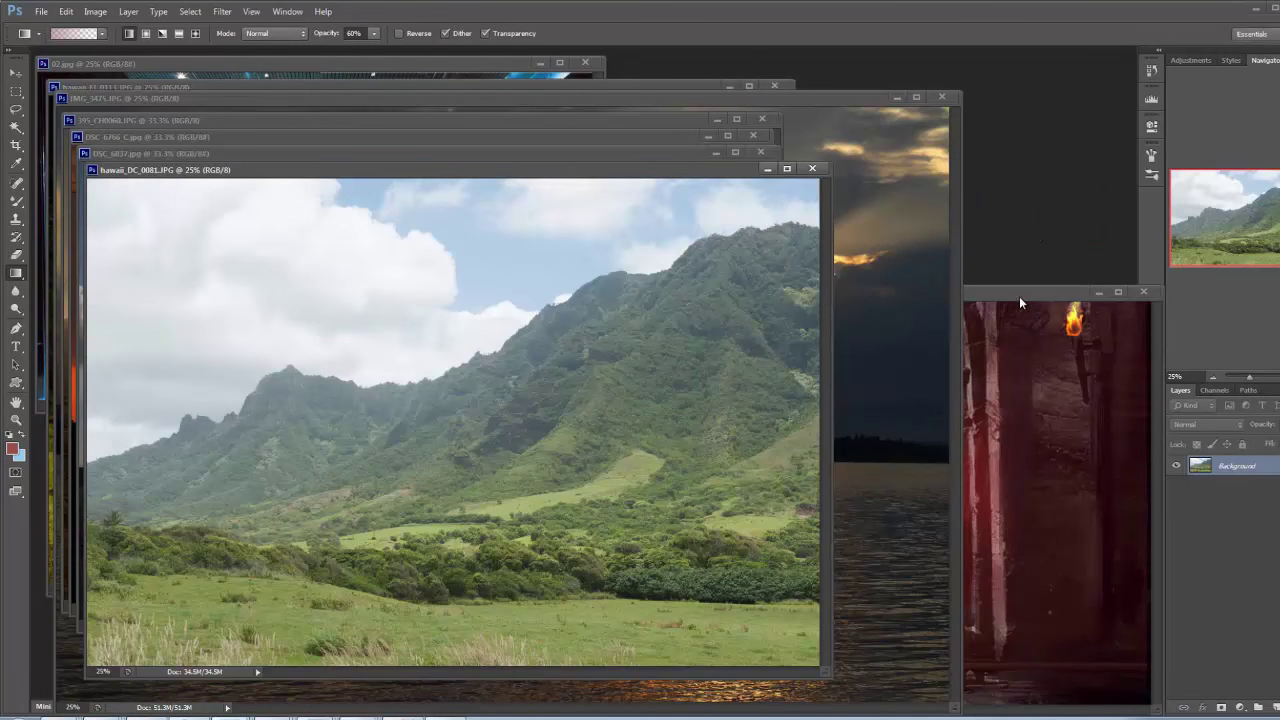
Close throne_room.jpg, open sky fortress.jpg, and place its window beside the Hawaii mountain photo
left_click(1019, 295)
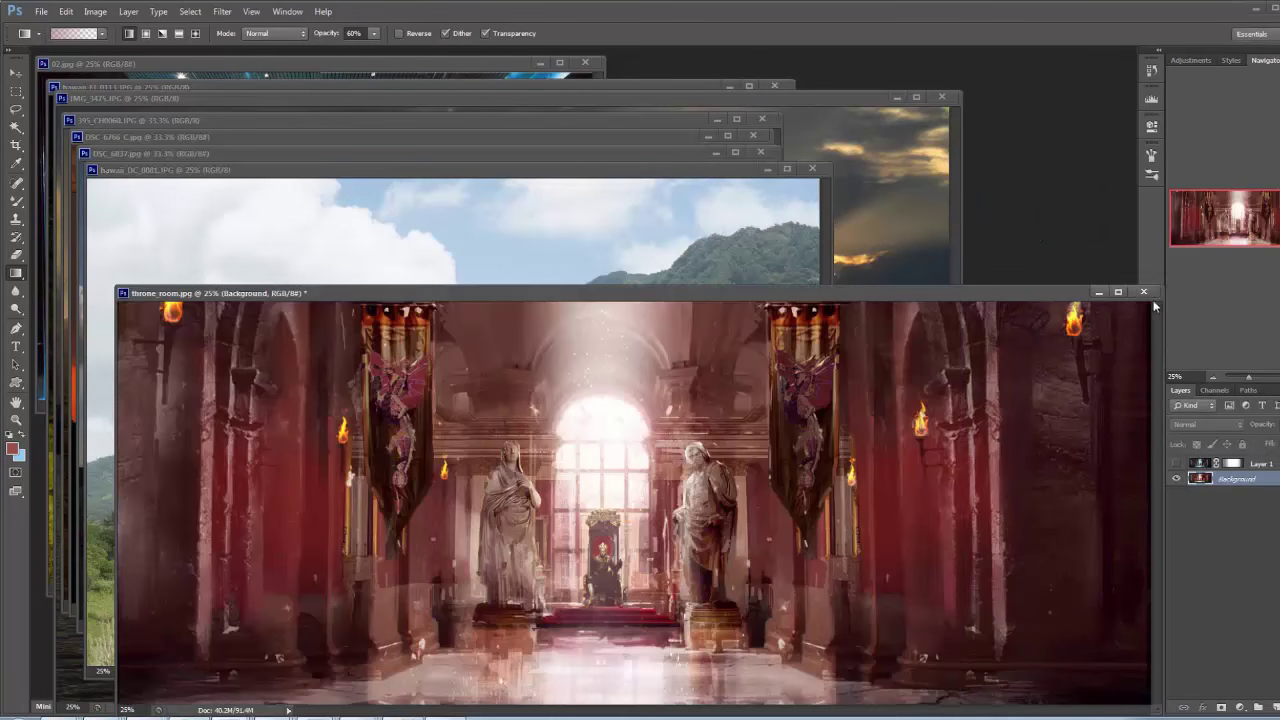
left_click(1146, 295)
left_click(664, 290)
double_click(1042, 241)
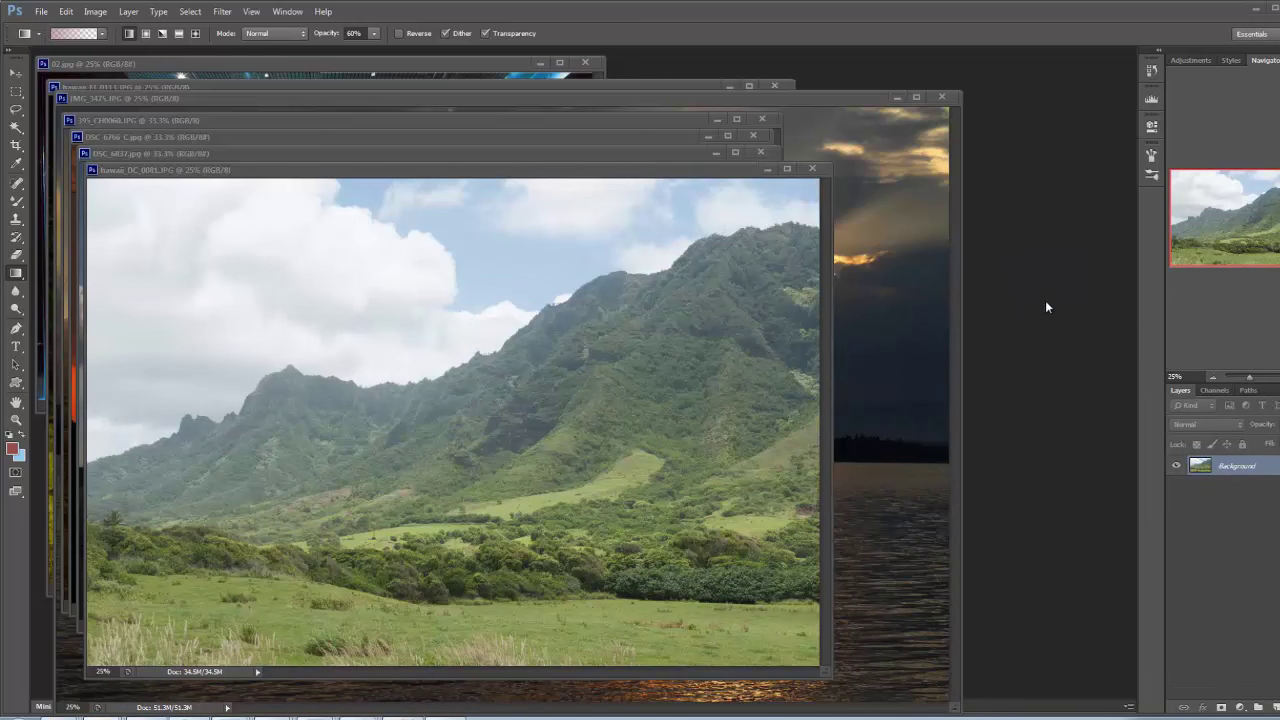
left_click_drag(285, 149, 884, 132)
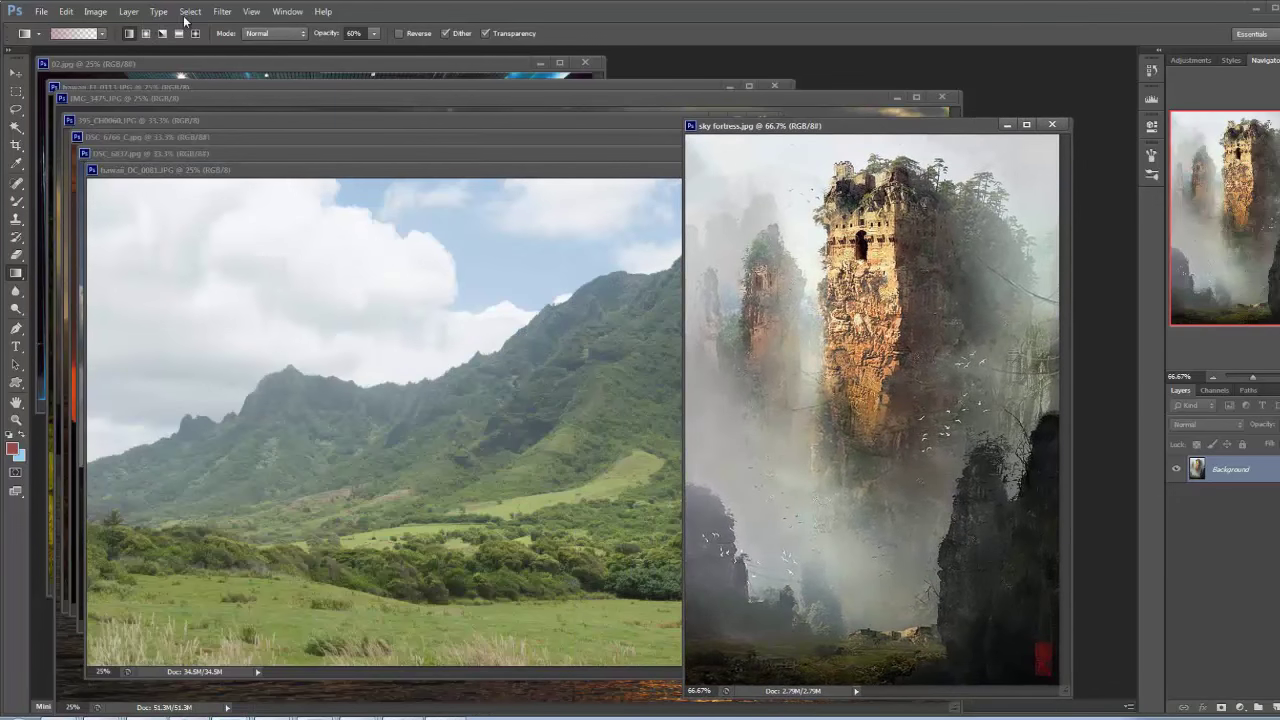
Duplicate the Background layer of sky fortress.jpg
left_click(95, 12)
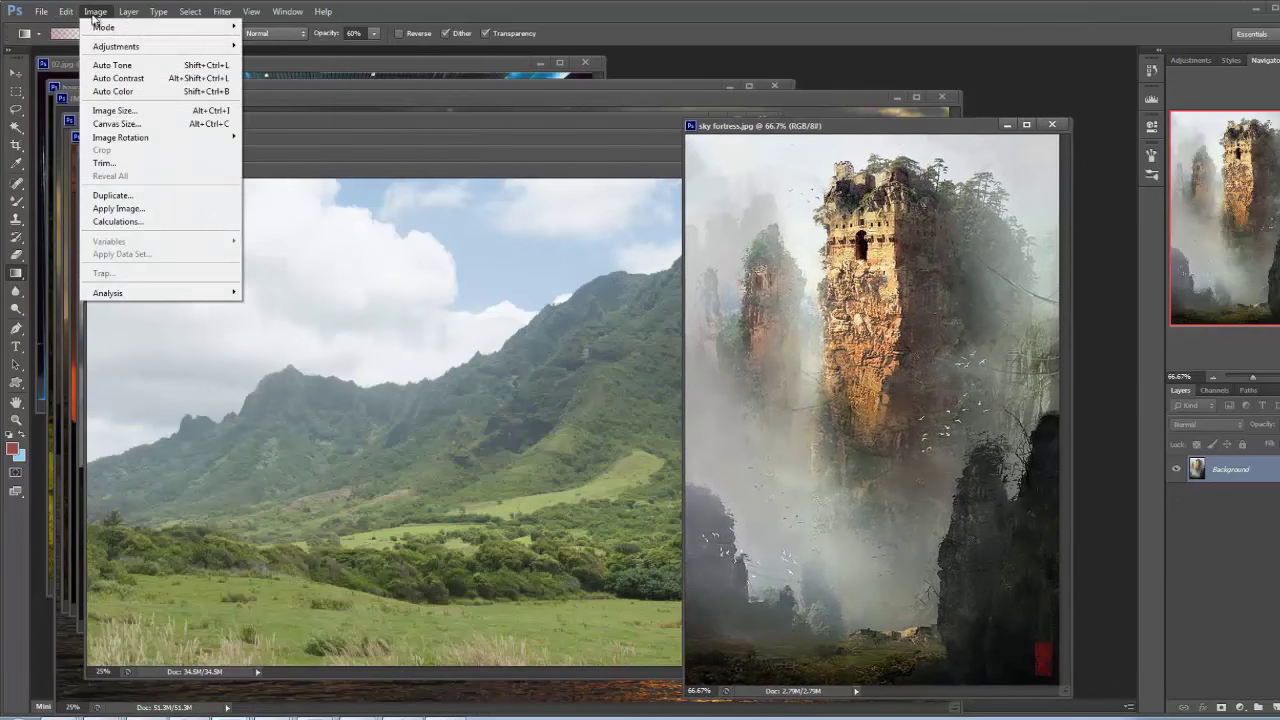
mouse_move(112, 46)
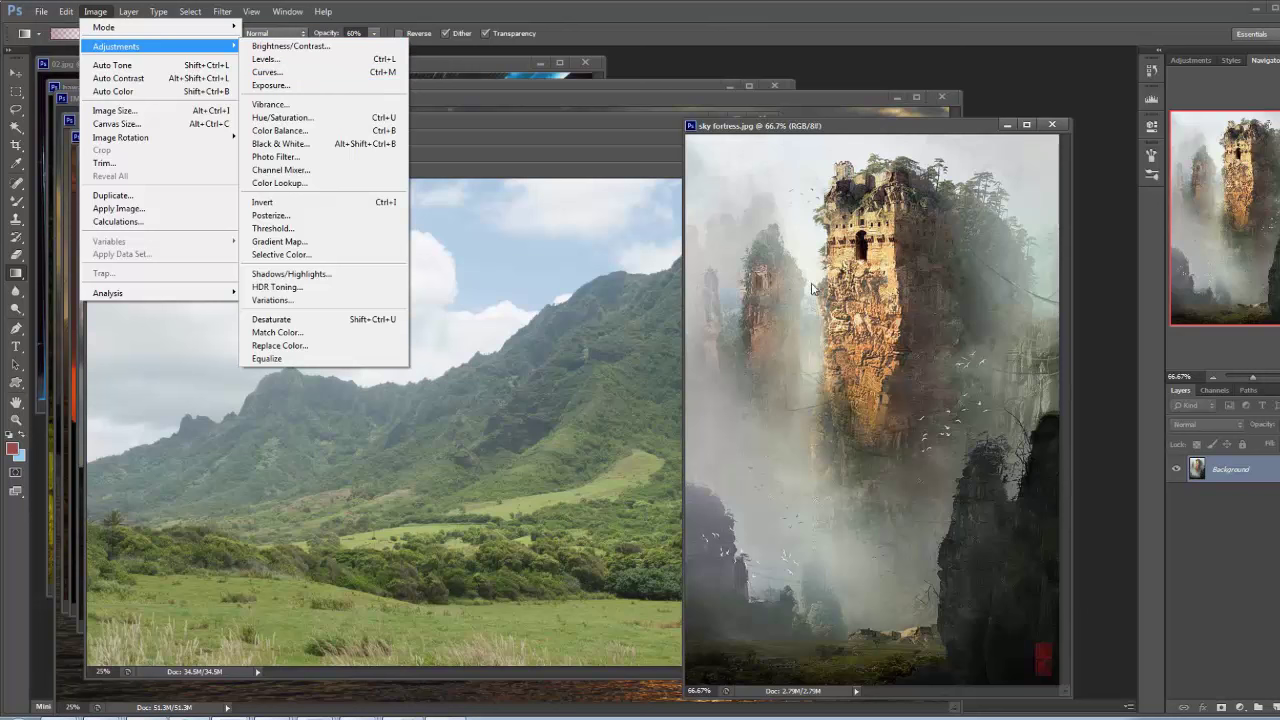
left_click_drag(1257, 468, 1232, 461)
key("ctrl+j")
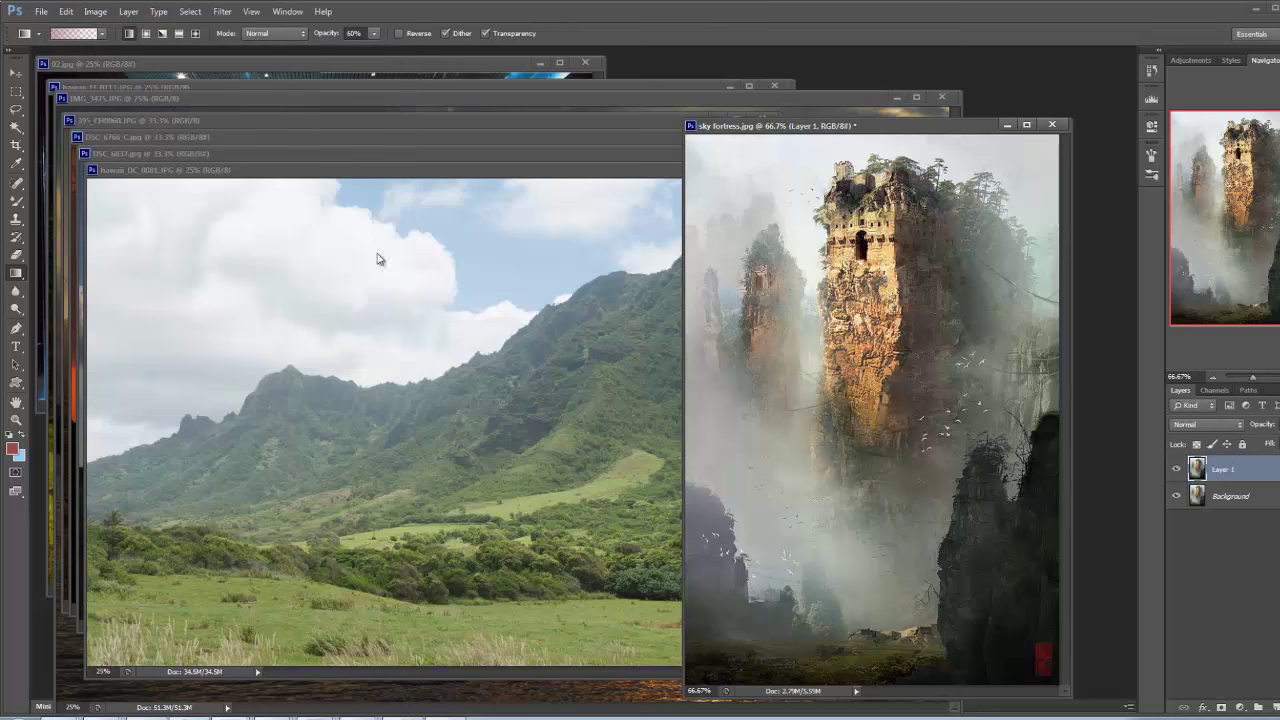
Start Match Color on the sky fortress copy, try 02.jpg as the source, and choose hawaii_EI_0113.JPG instead
left_click(94, 12)
mouse_move(120, 46)
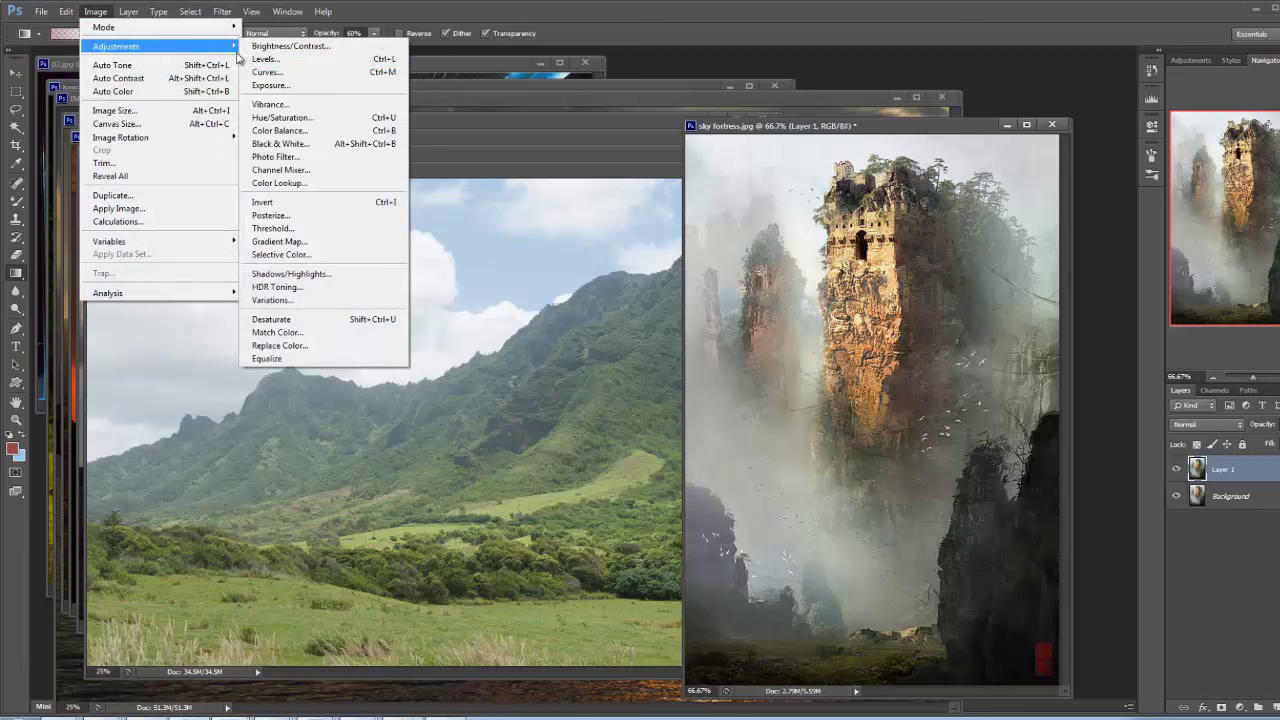
left_click(324, 333)
left_click(964, 343)
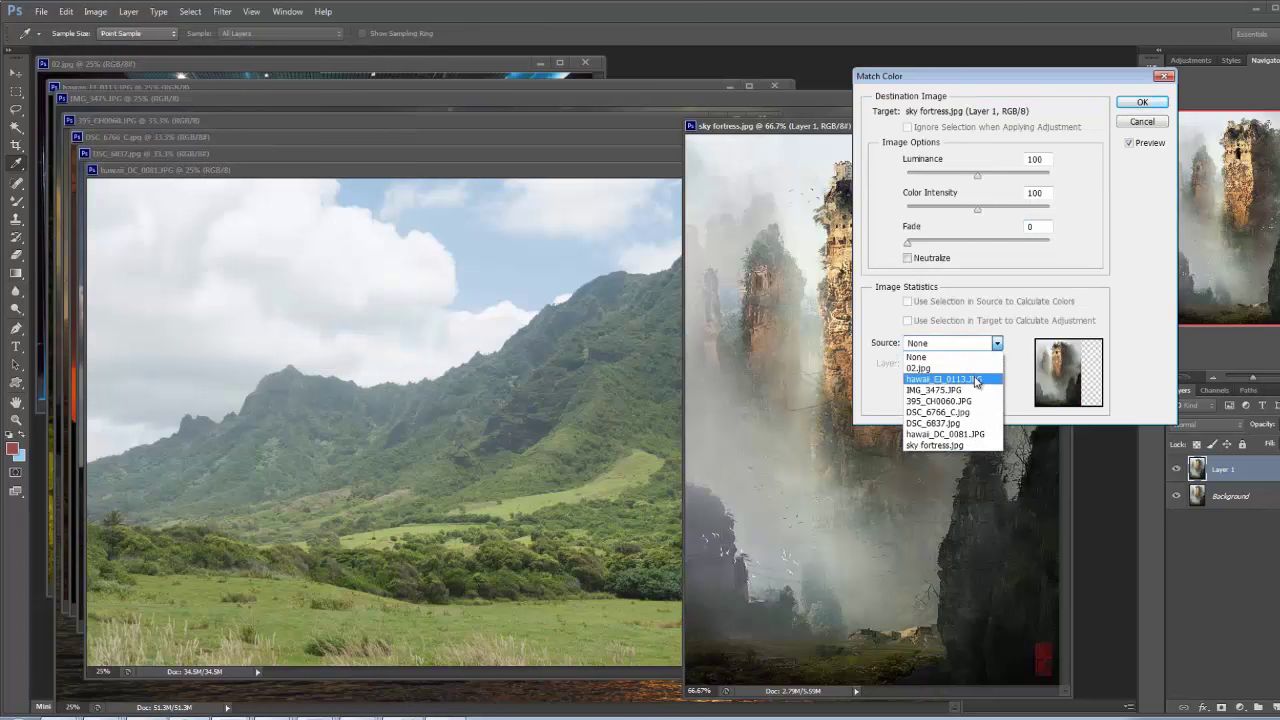
left_click(972, 368)
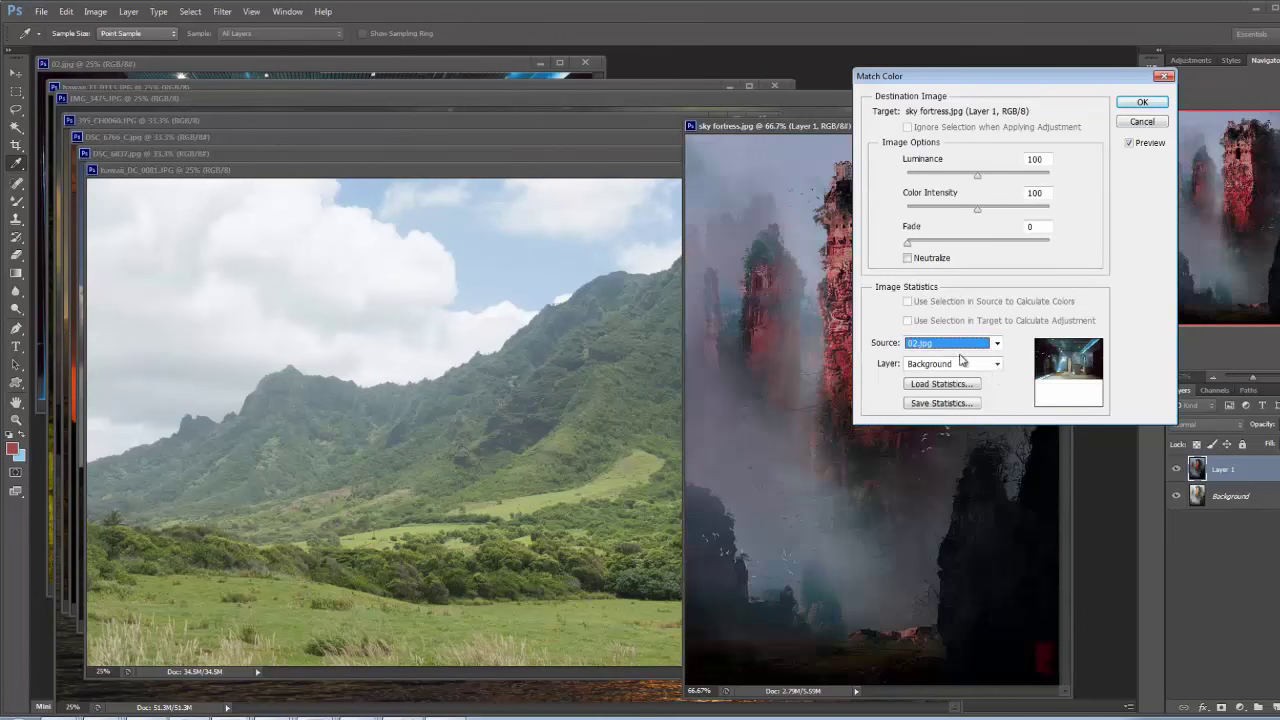
left_click(952, 343)
left_click(955, 381)
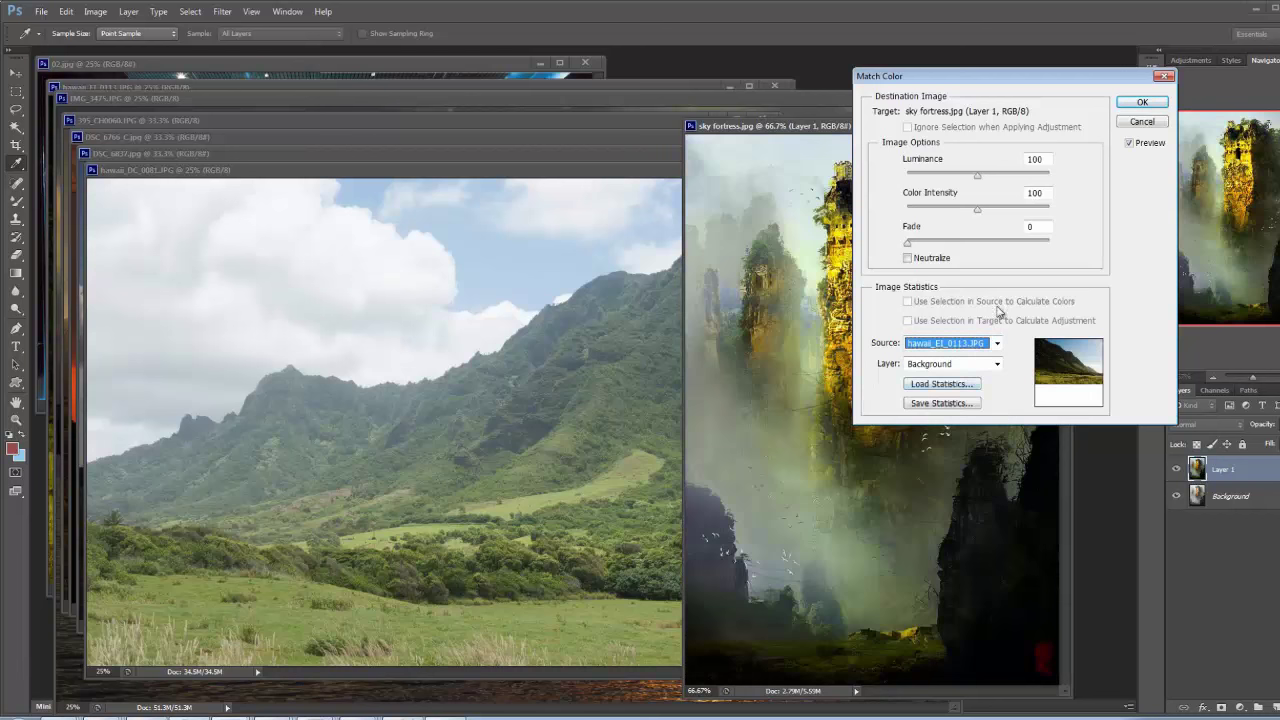
Set Match Color to luminance 115, color intensity 104 and fade 22, and apply it to the sky fortress copy
left_click_drag(1029, 86, 527, 300)
left_click_drag(523, 386, 524, 424)
left_click(521, 386)
left_click_drag(455, 458, 506, 424)
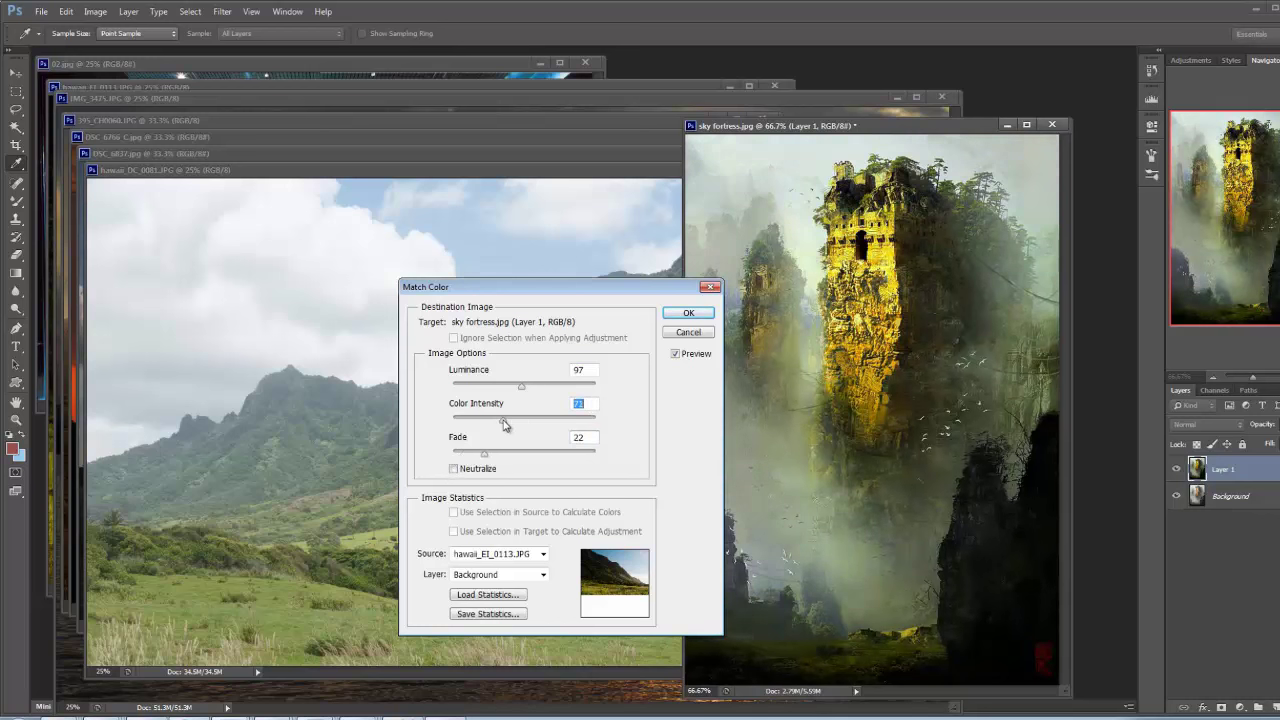
left_click_drag(503, 420, 535, 389)
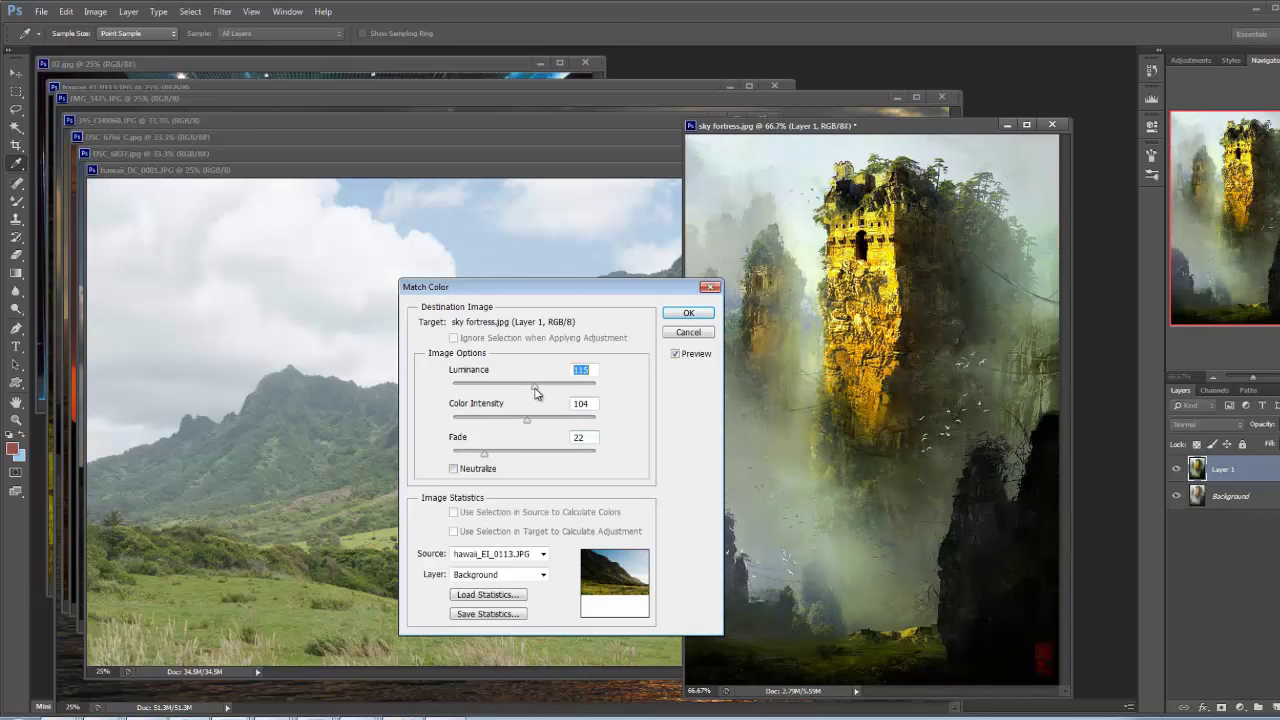
left_click(686, 313)
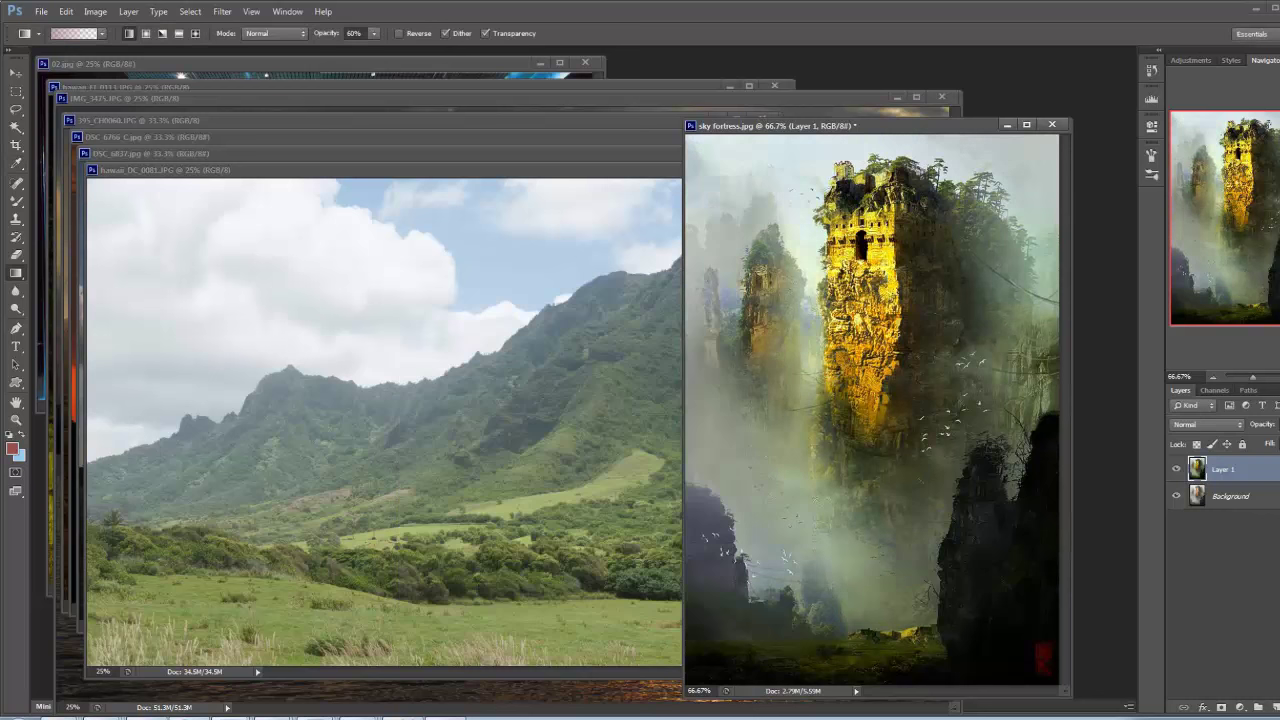
Compare the matched sky fortress with the original, leave Layer 1 hidden, and select the Background layer
left_click(1176, 470)
left_click(1176, 470)
left_click(1176, 470)
left_click(1228, 498)
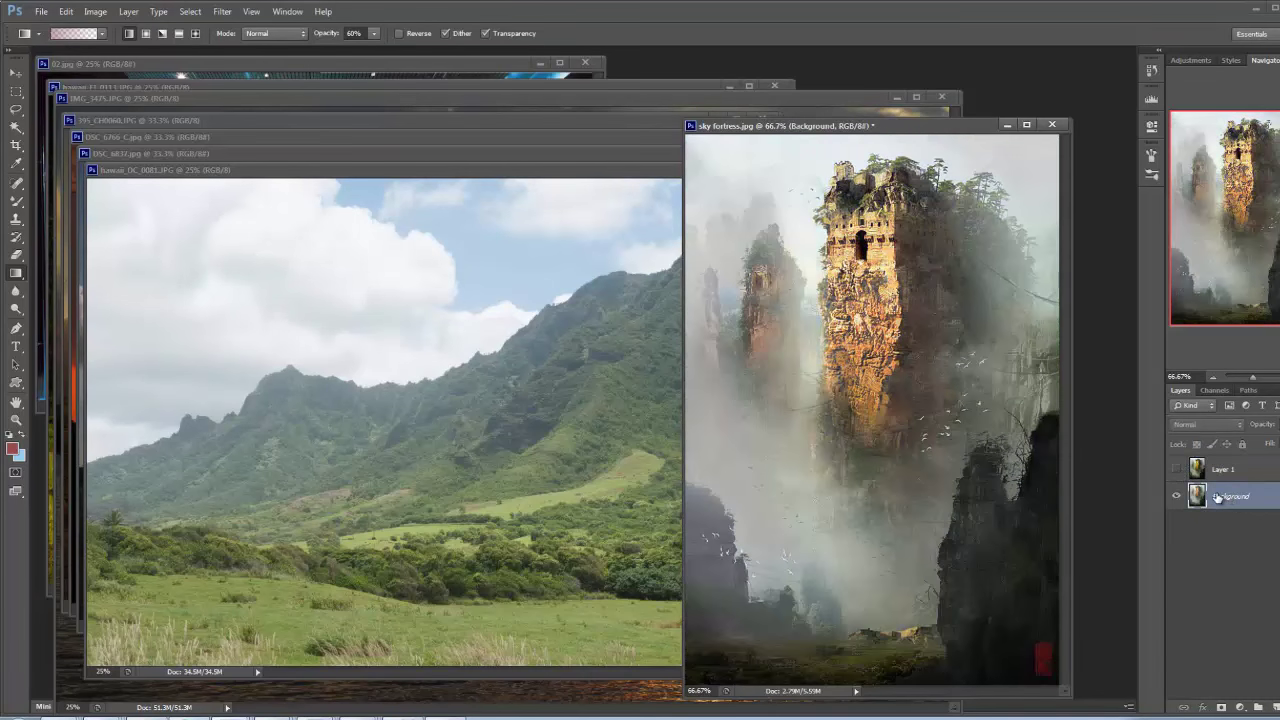
Duplicate the Background layer and start Match Color on the copy, trying hawaii_EI_0113.JPG and choosing IMG_3475.JPG as the source
key("ctrl+j")
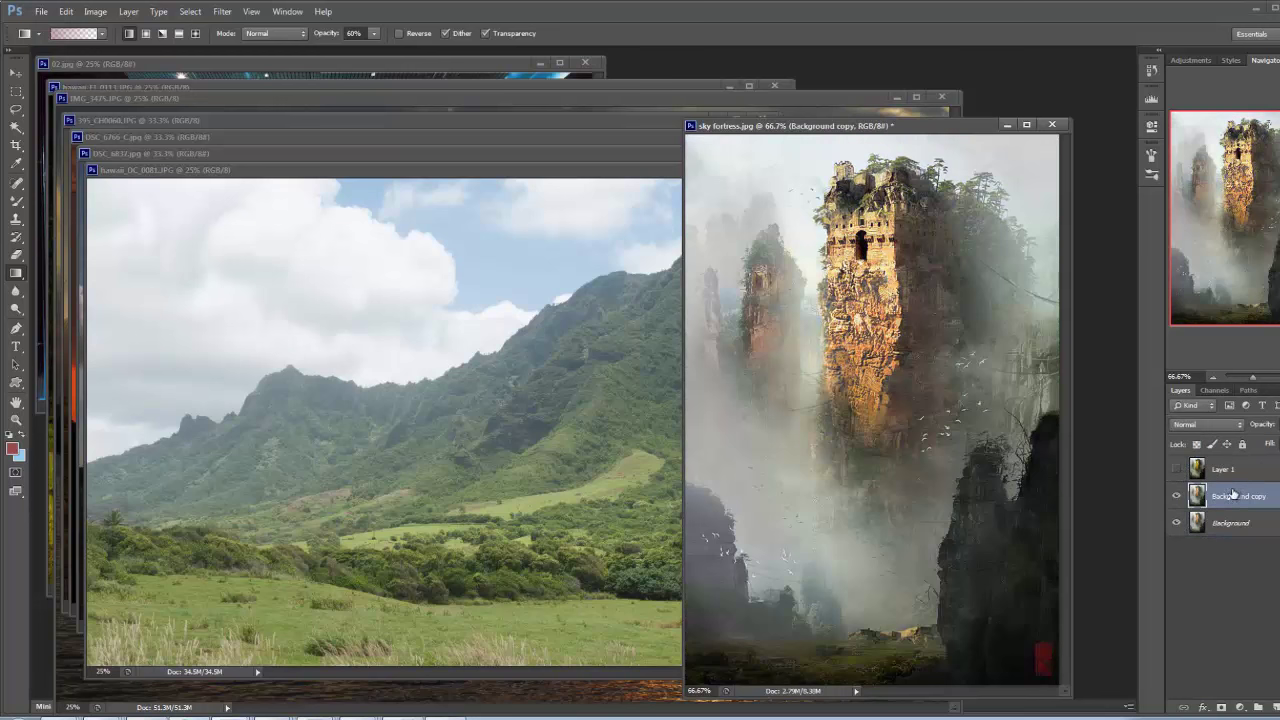
left_click(222, 11)
mouse_move(150, 46)
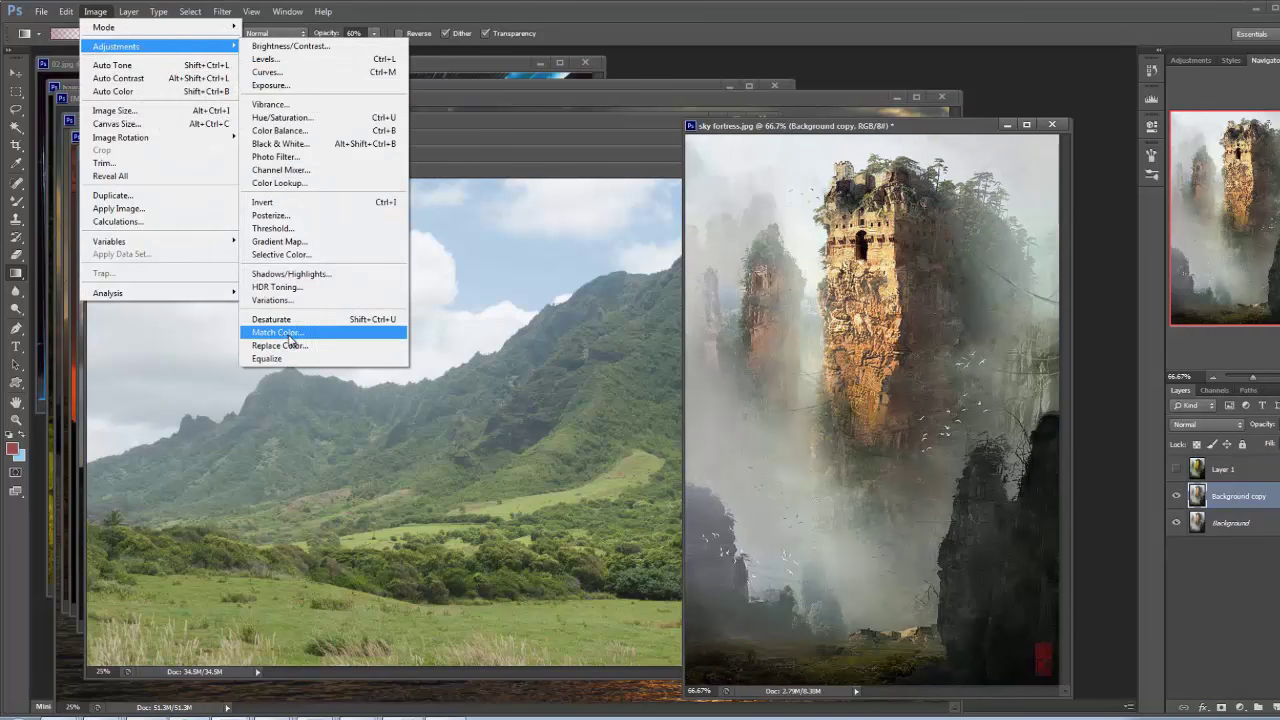
left_click(277, 332)
left_click(520, 557)
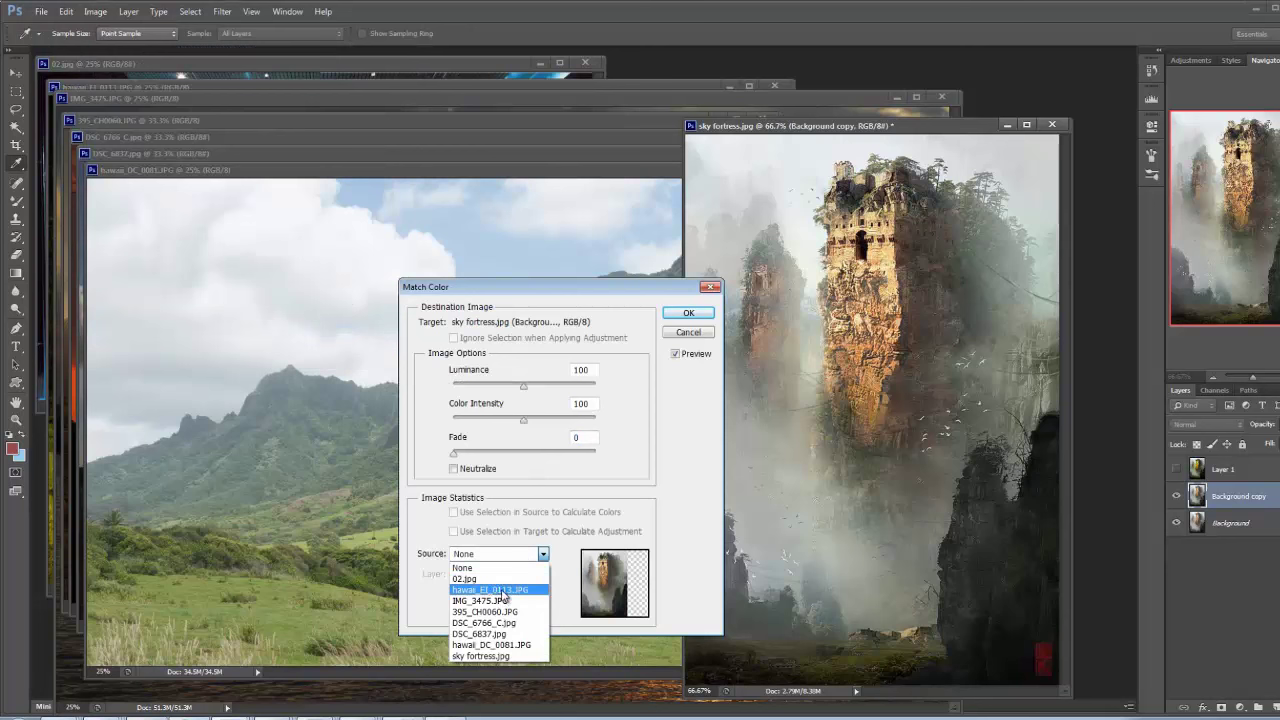
left_click(492, 590)
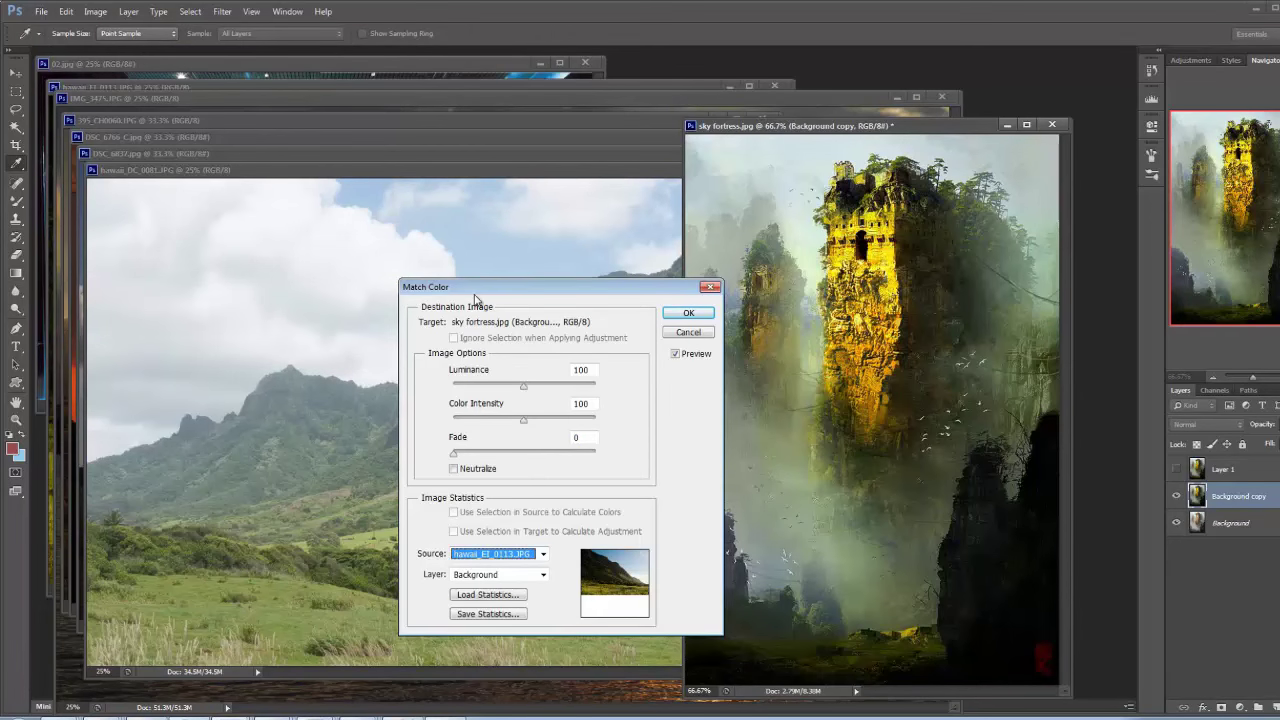
key("Down")
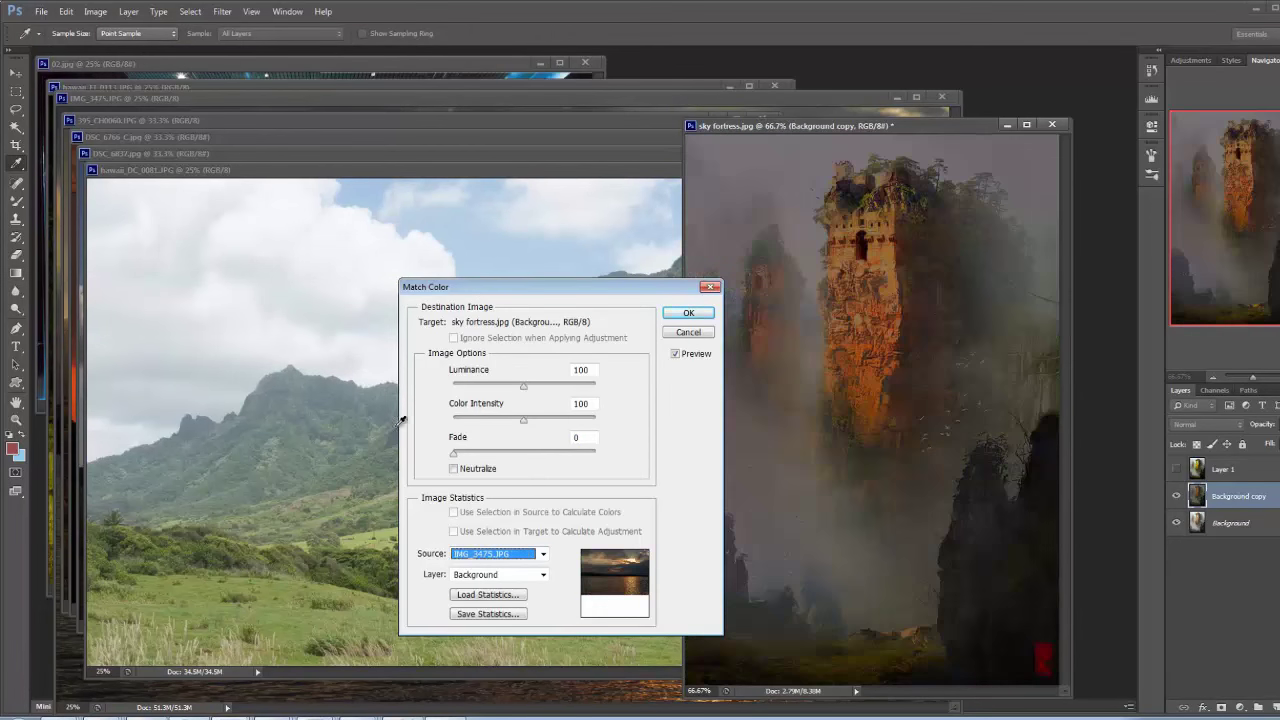
Adjust the Match Color image options, add some fade, and apply the match to the Background copy
left_click_drag(524, 385, 520, 421)
left_click_drag(455, 454, 479, 458)
left_click(688, 313)
key("g")
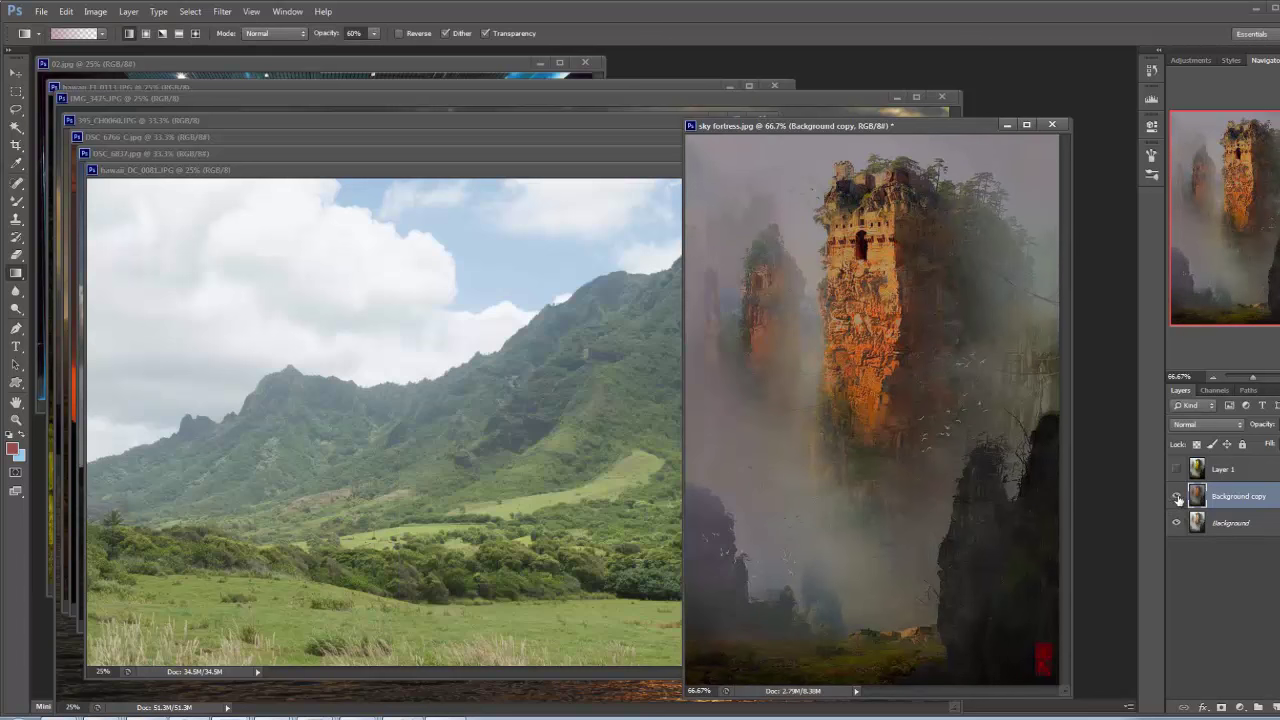
Hide the warm-toned Background copy and duplicate the Background layer again
left_click(1177, 497)
left_click(1210, 522)
key("ctrl+j")
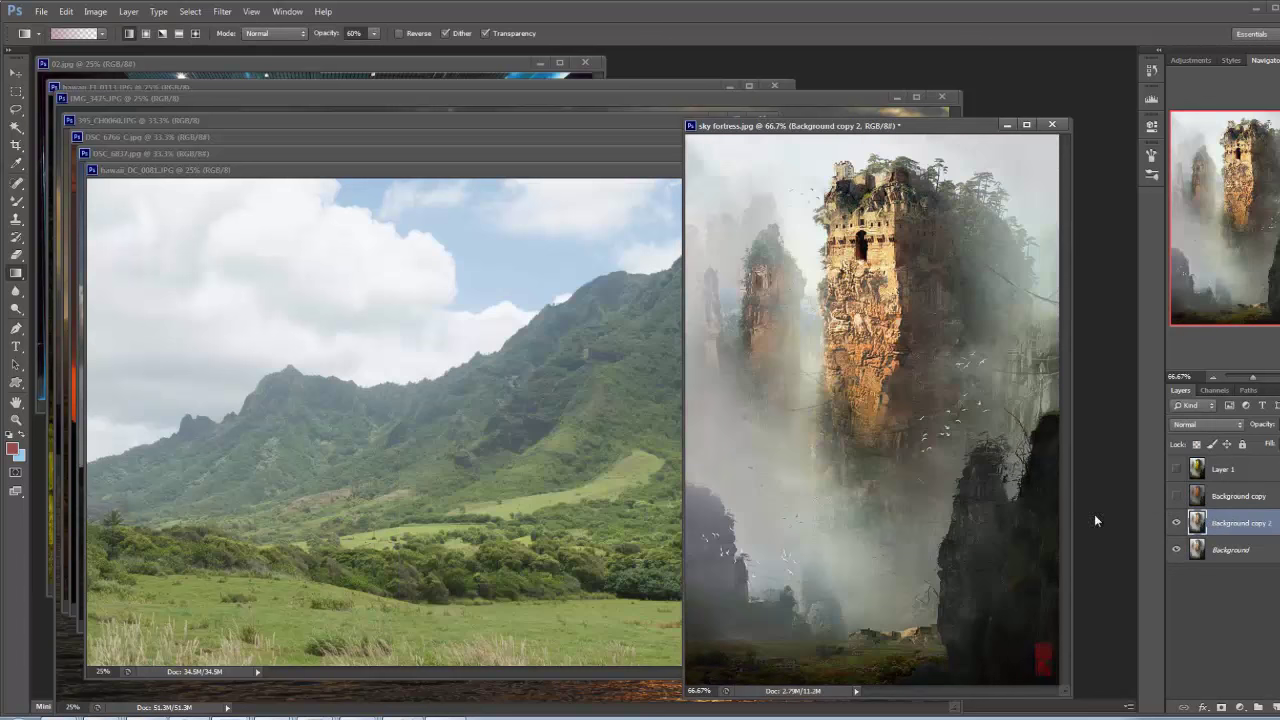
Start Match Color on Background copy 2, try IMG_3475.JPG and the sources after it, and choose DSC_6837.jpg
left_click(128, 11)
mouse_move(95, 11)
mouse_move(140, 46)
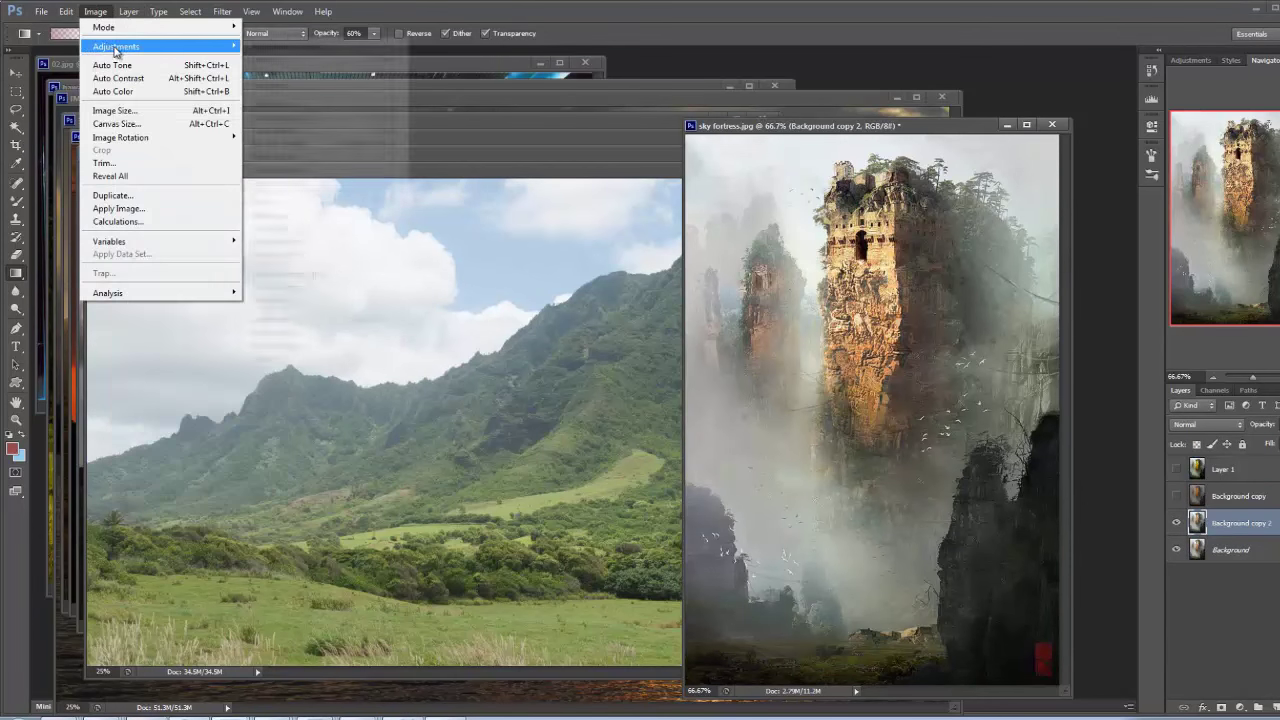
left_click(300, 332)
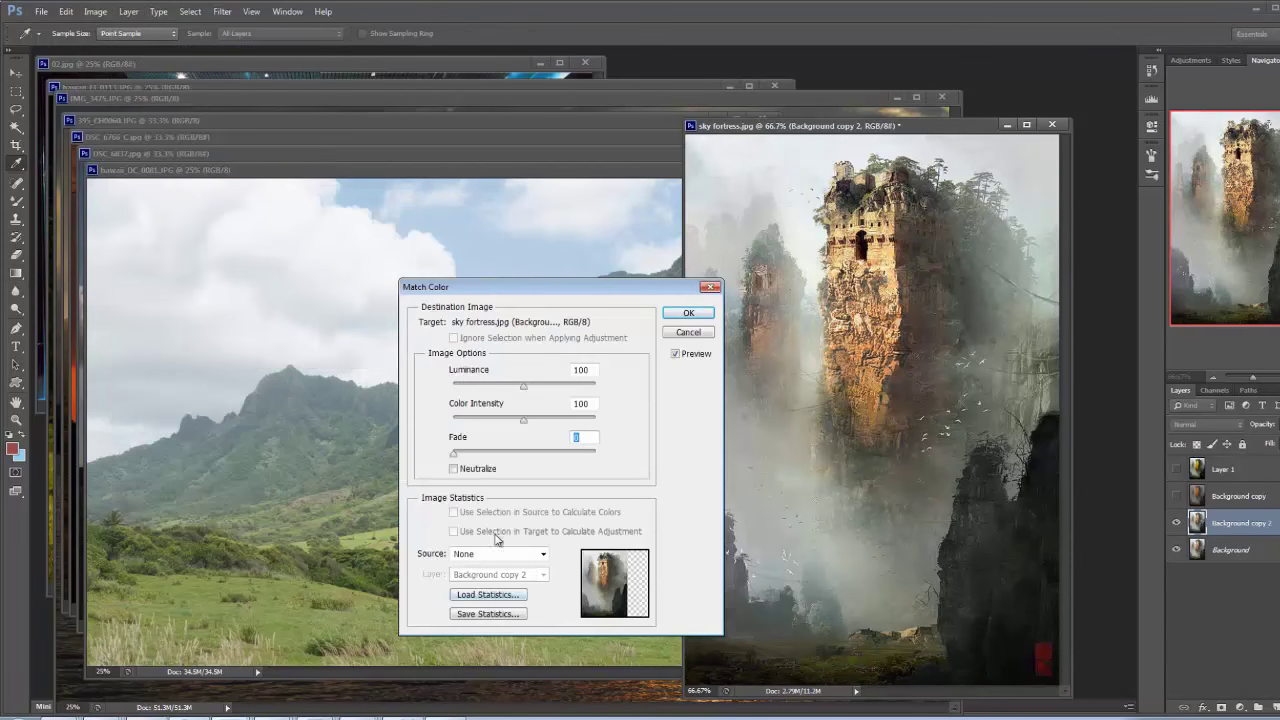
left_click(530, 555)
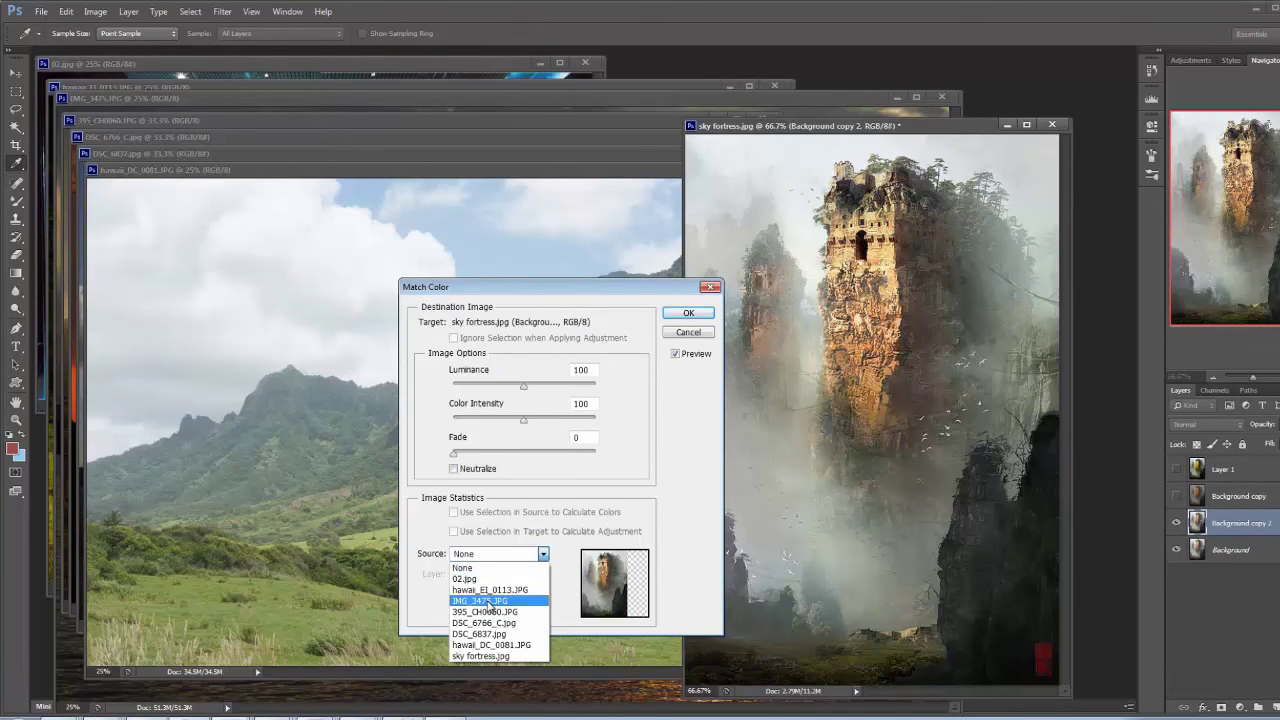
left_click(489, 601)
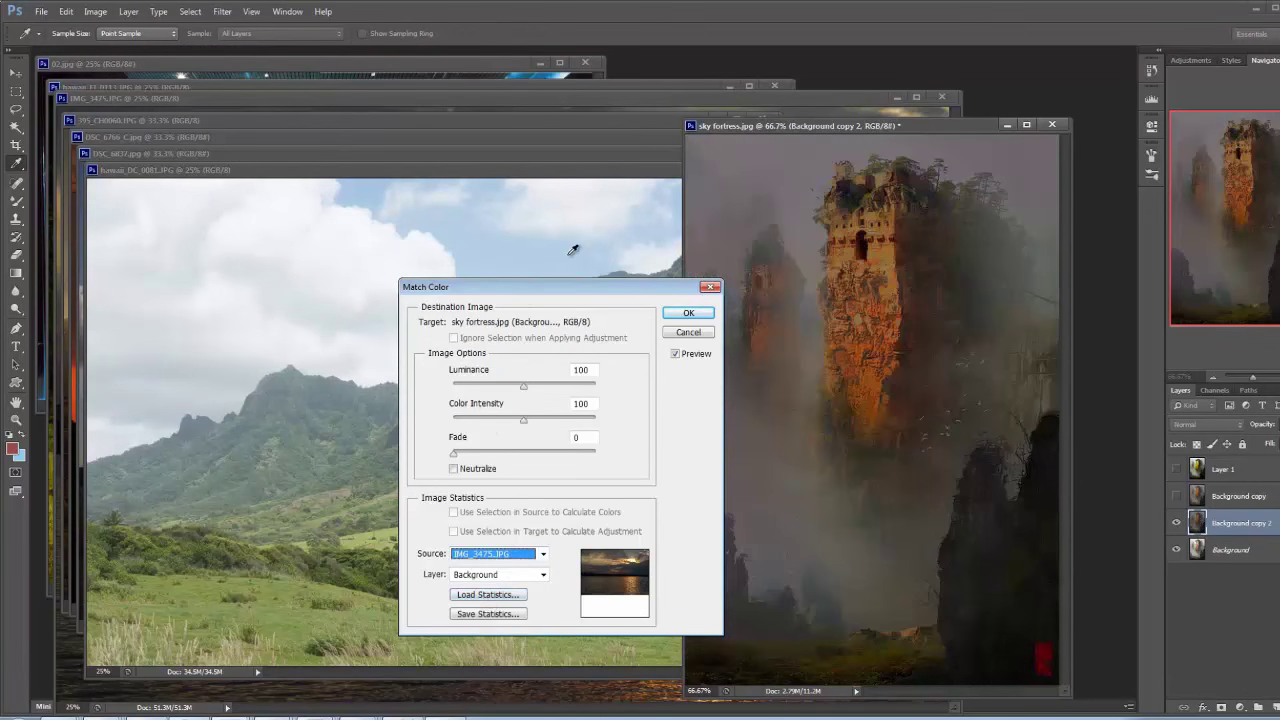
key("Down")
key("Down")
key("Down")
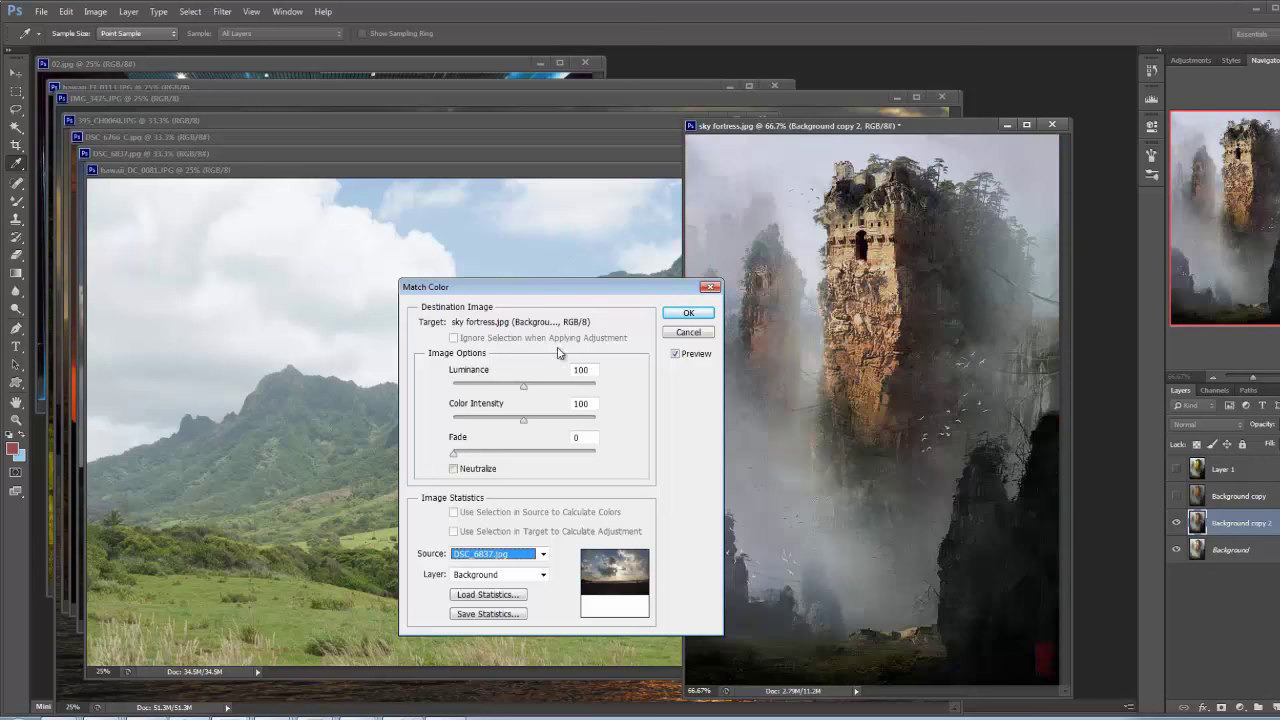
Check the Match Color preview, set luminance 137 and color intensity 131 with fade 0, and apply it to Background copy 2
left_click_drag(585, 290, 526, 253)
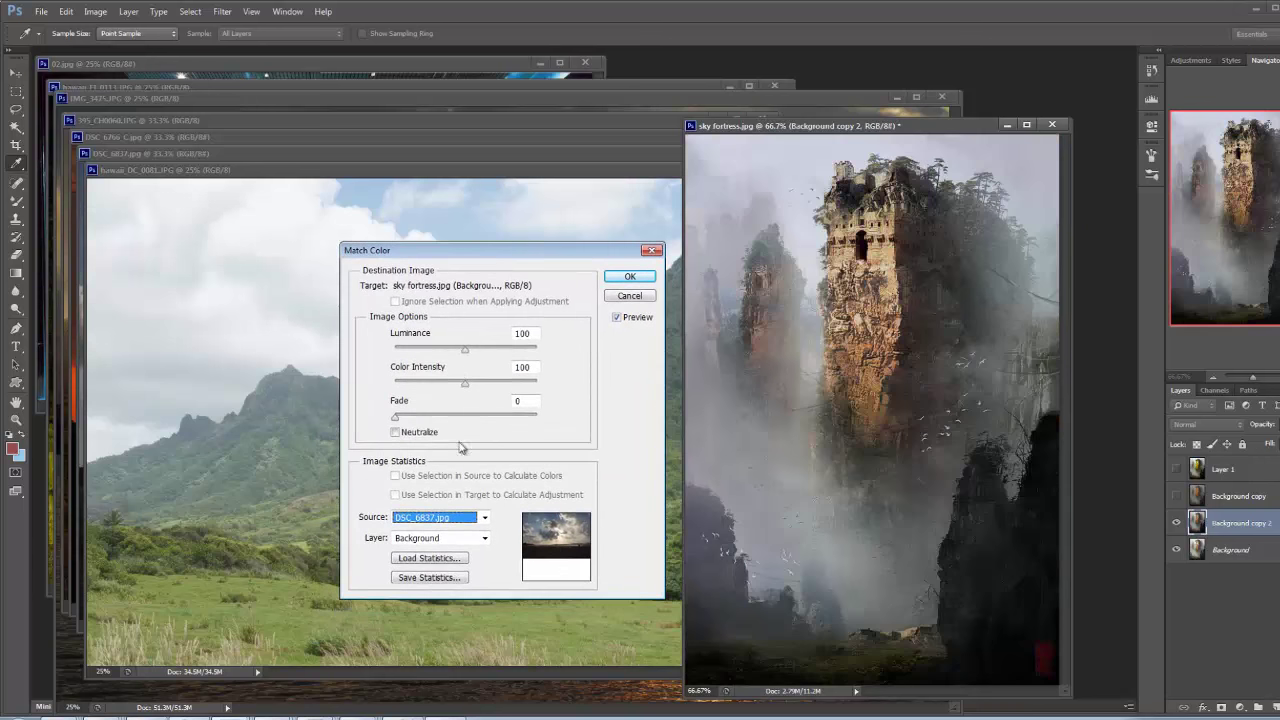
left_click(618, 316)
left_click(618, 316)
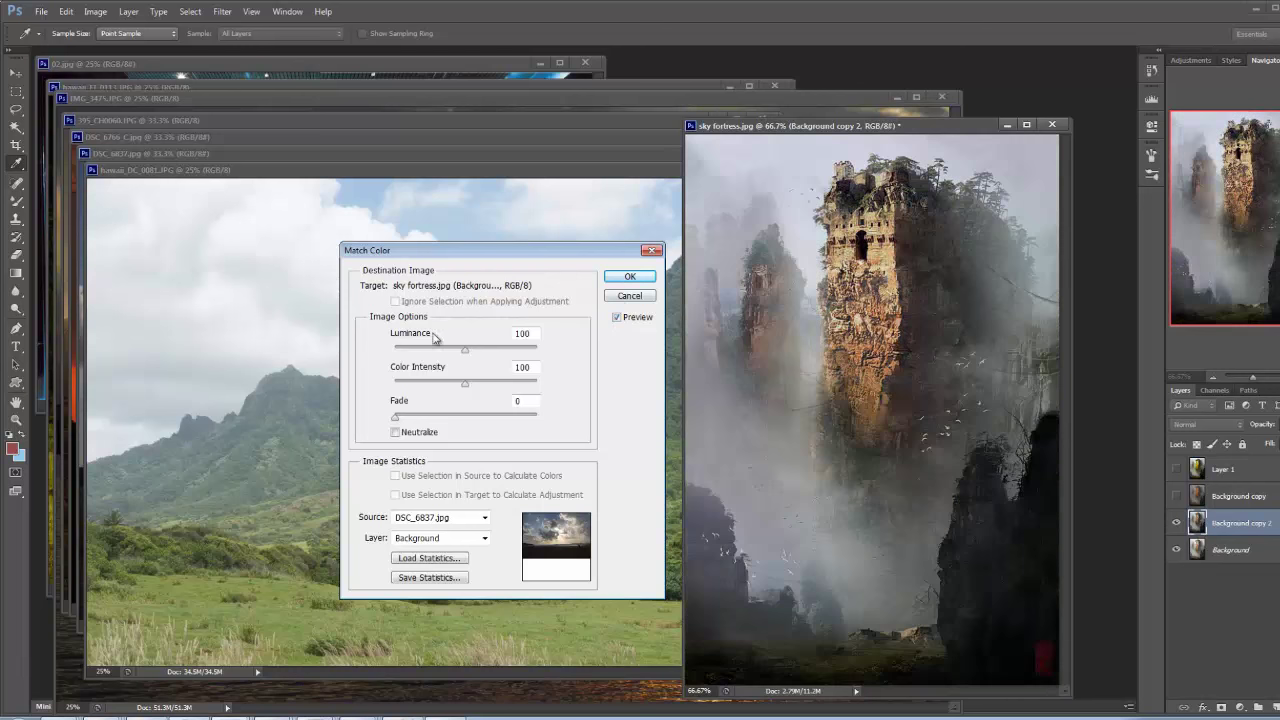
left_click_drag(466, 350, 489, 391)
left_click(397, 420)
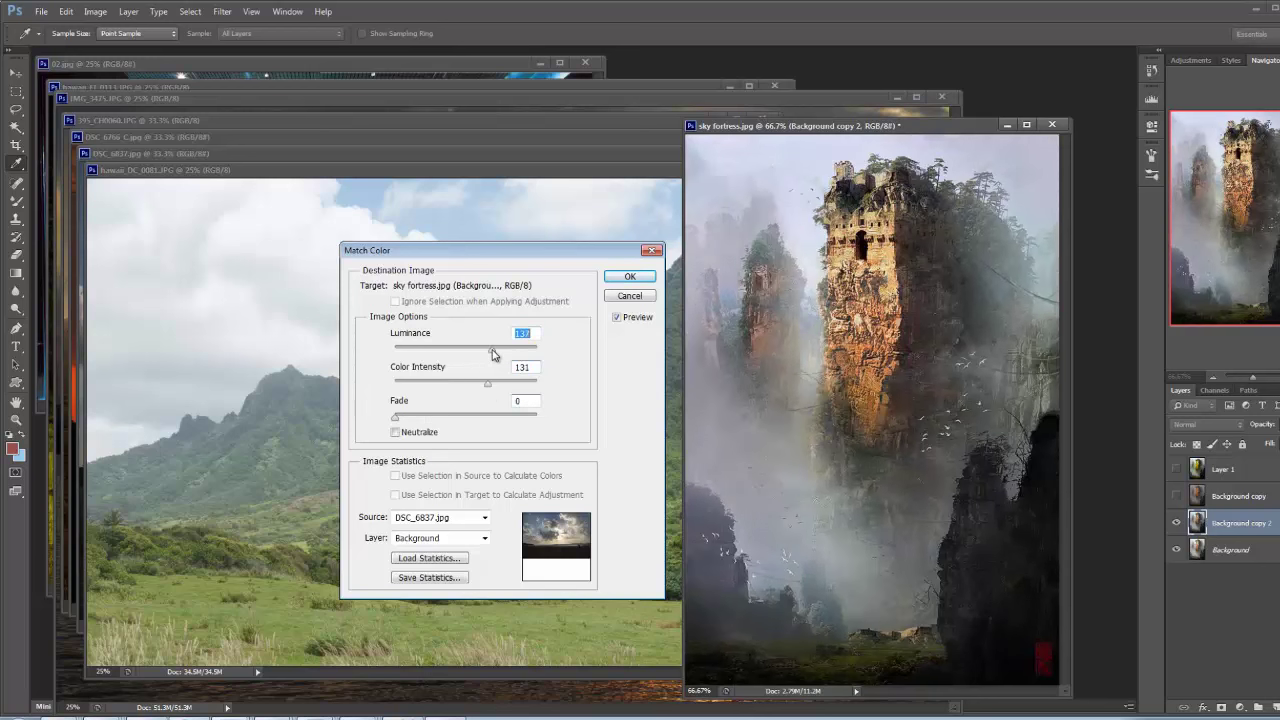
left_click(630, 277)
key("g")
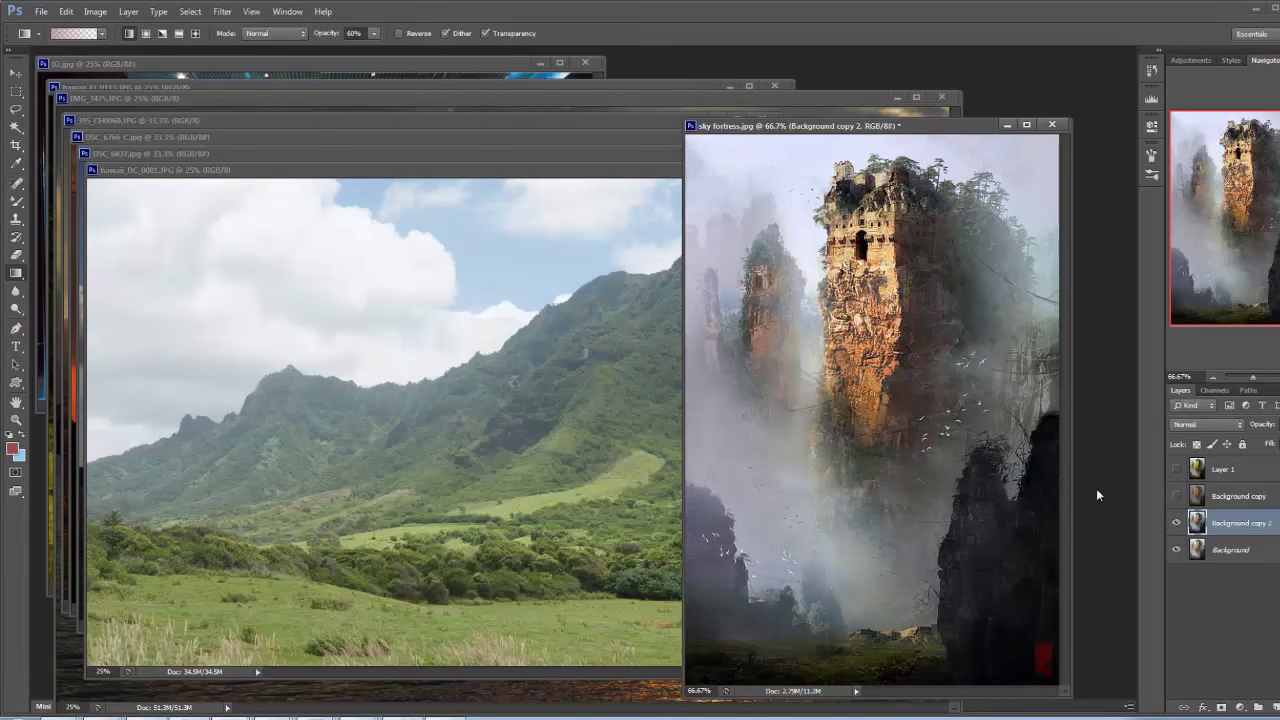
Compare the matched Background copy 2 with the original painting, leaving the copy visible
left_click(1178, 524)
left_click(1178, 524)
left_click(1177, 527)
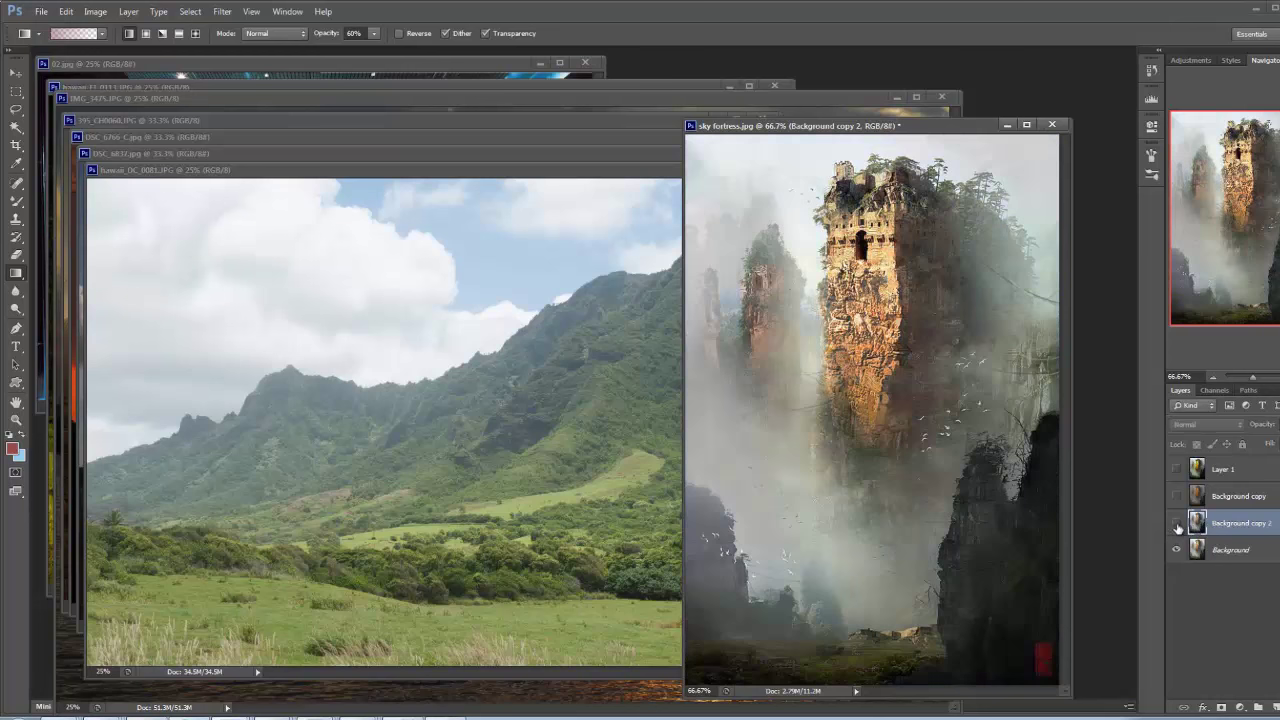
left_click(1177, 527)
Rename the Background copy 2 layer as desaturated
double_click(1245, 524)
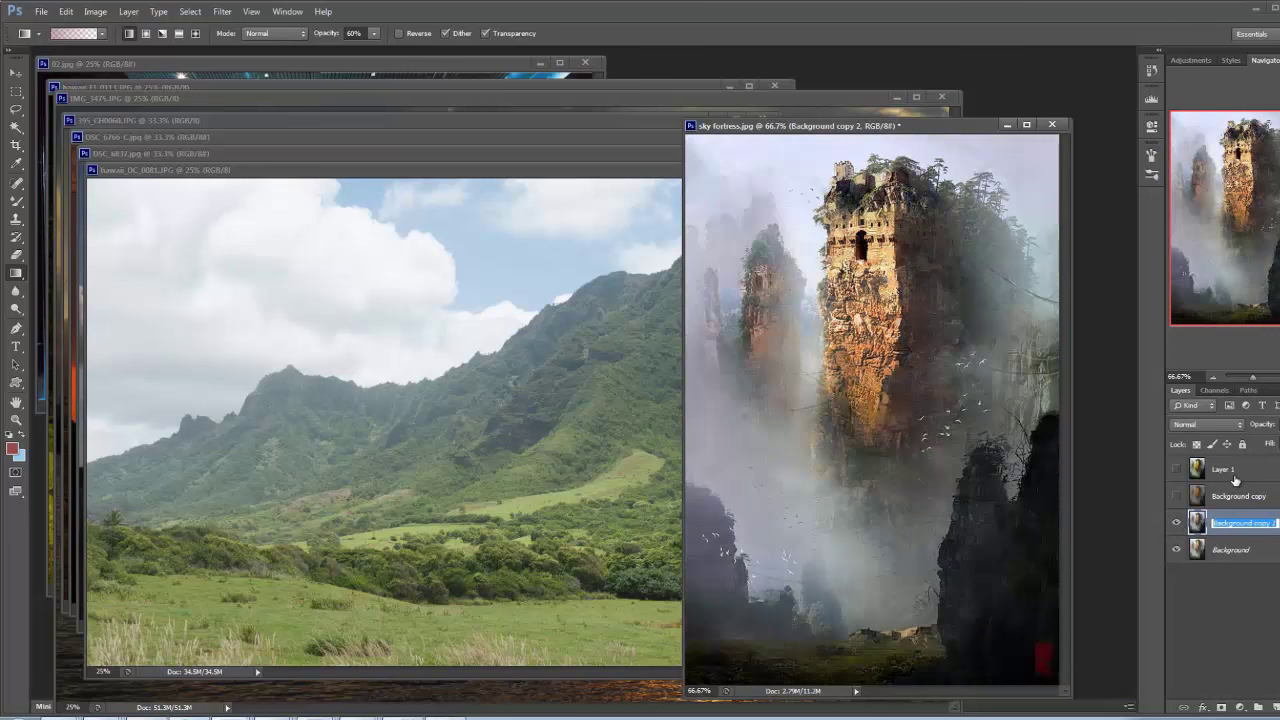
type("desaturated")
key("Return")
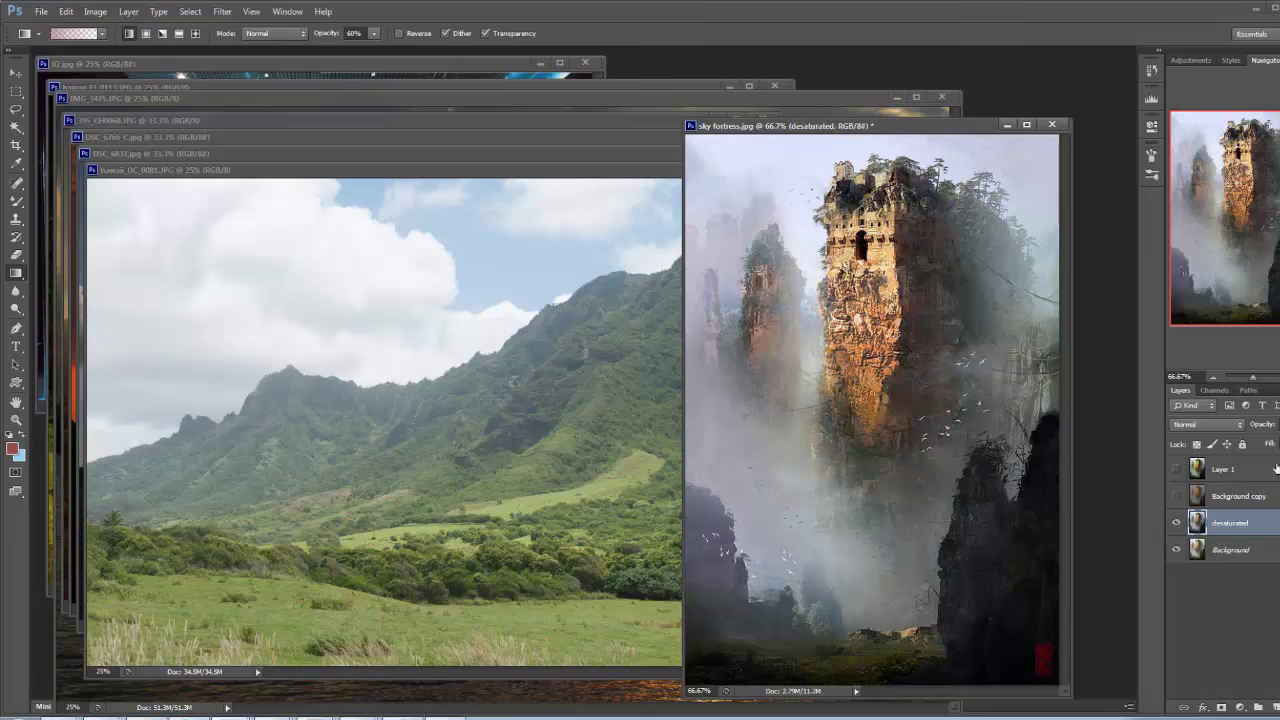
Hide the desaturated layer, show Background copy, and rename it as warm dominated
left_click(1175, 520)
left_click(1176, 496)
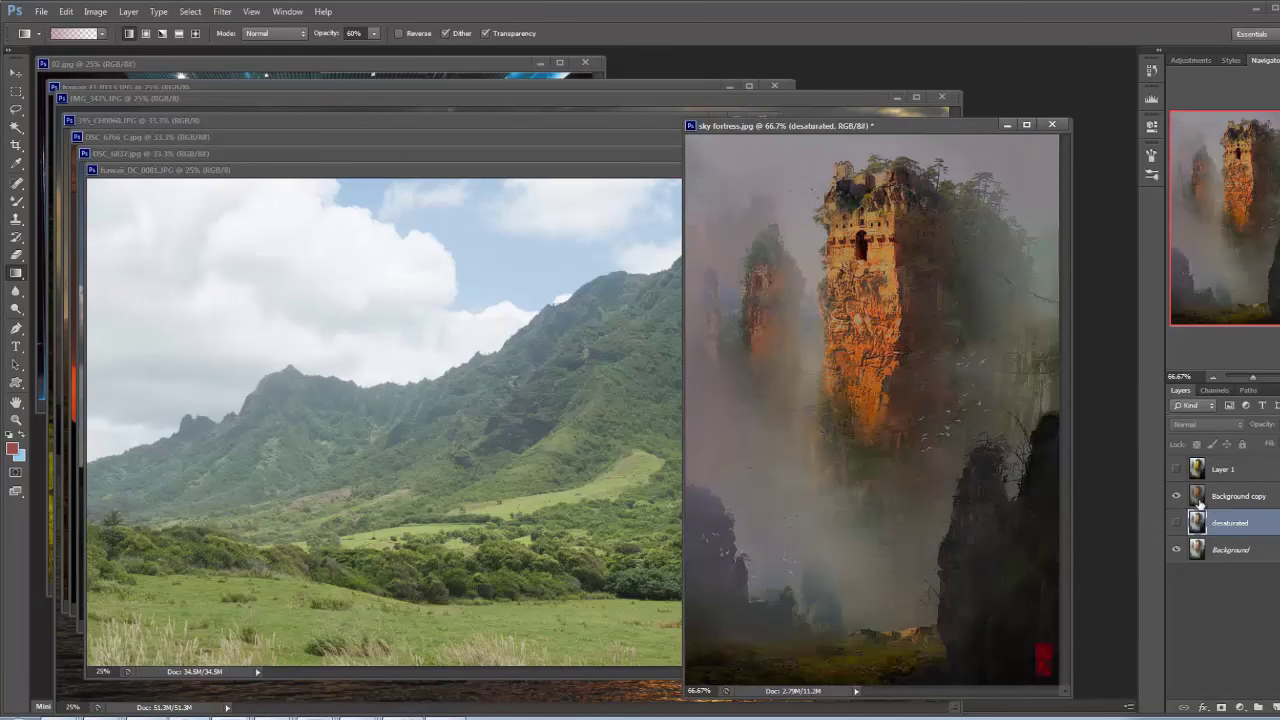
double_click(1238, 496)
type("warm domin")
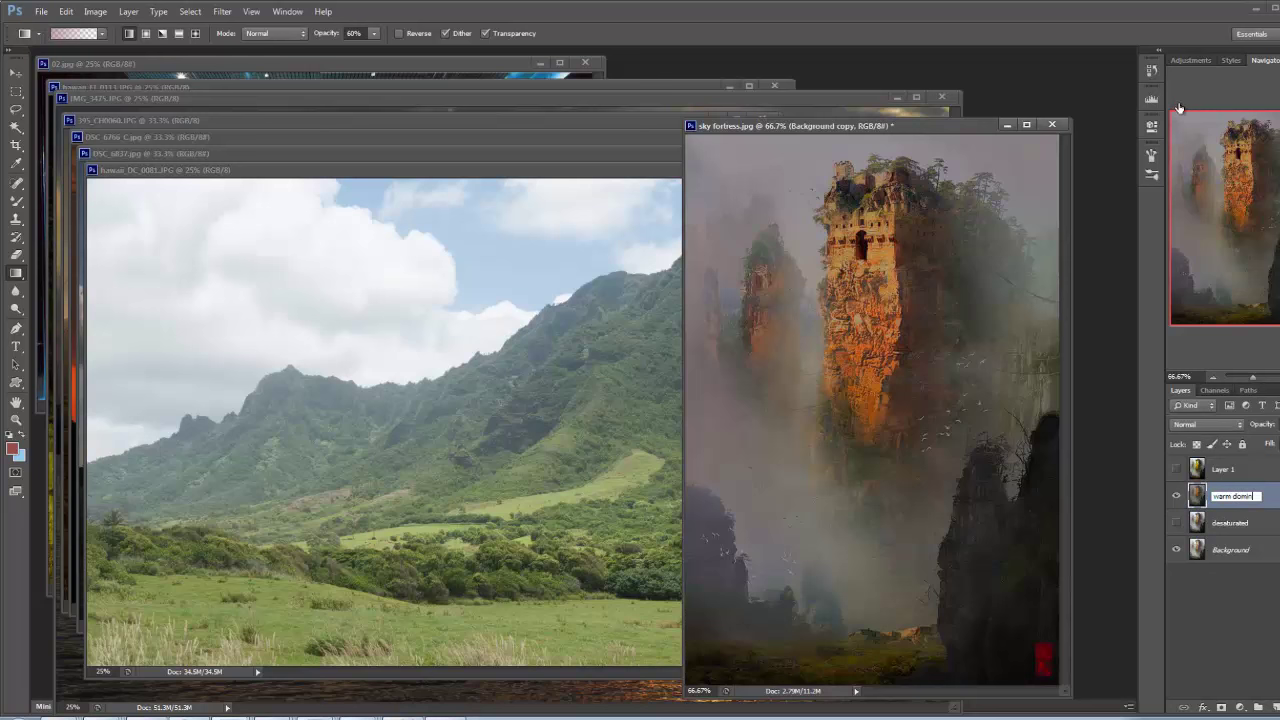
type("ated")
key("Return")
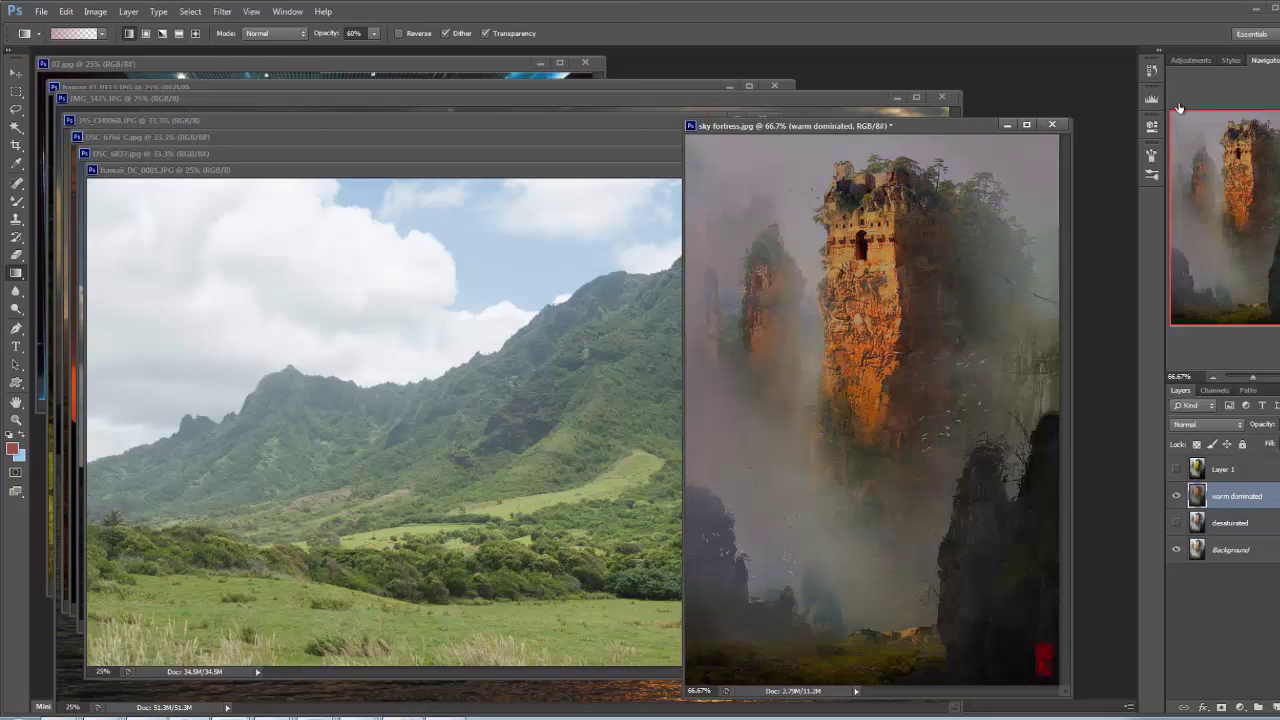
Show Layer 1 and rename it as green dominated
left_click(1176, 469)
double_click(1225, 470)
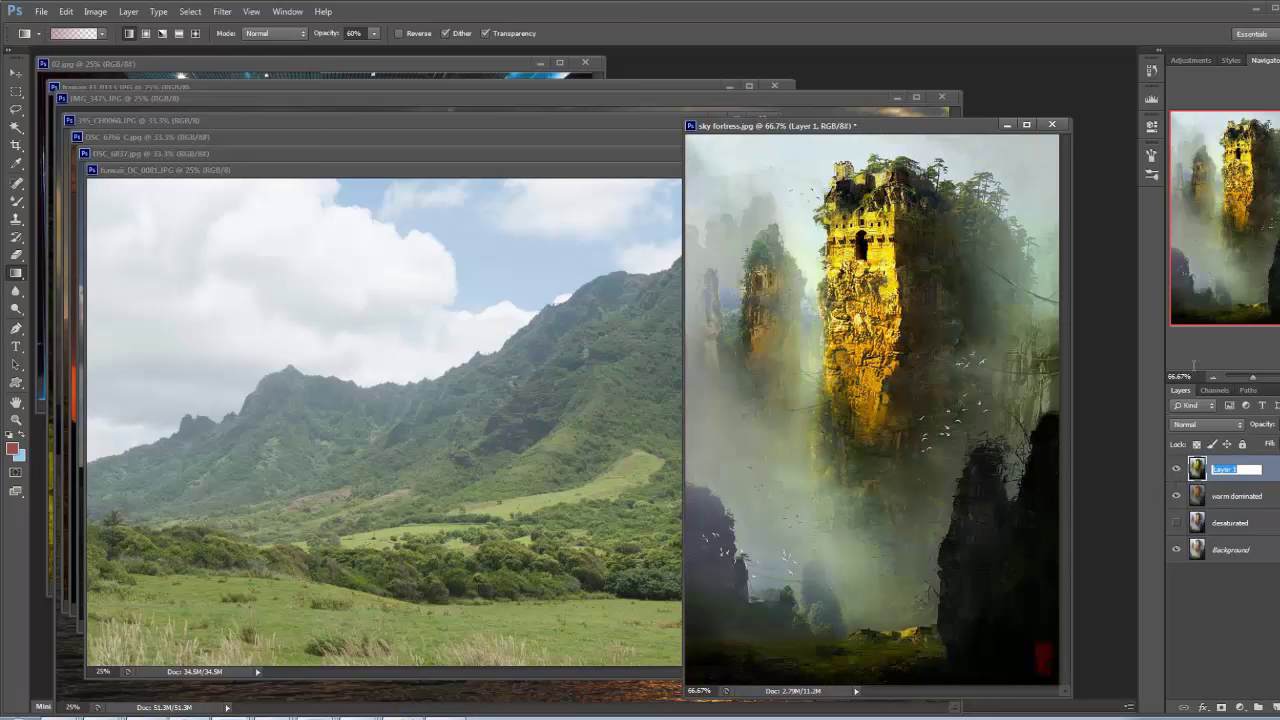
type("co")
type("ted")
key("Return")
Show only the Background and desaturated layers, then duplicate Background and name the copy new_match
left_click(1176, 550, "alt")
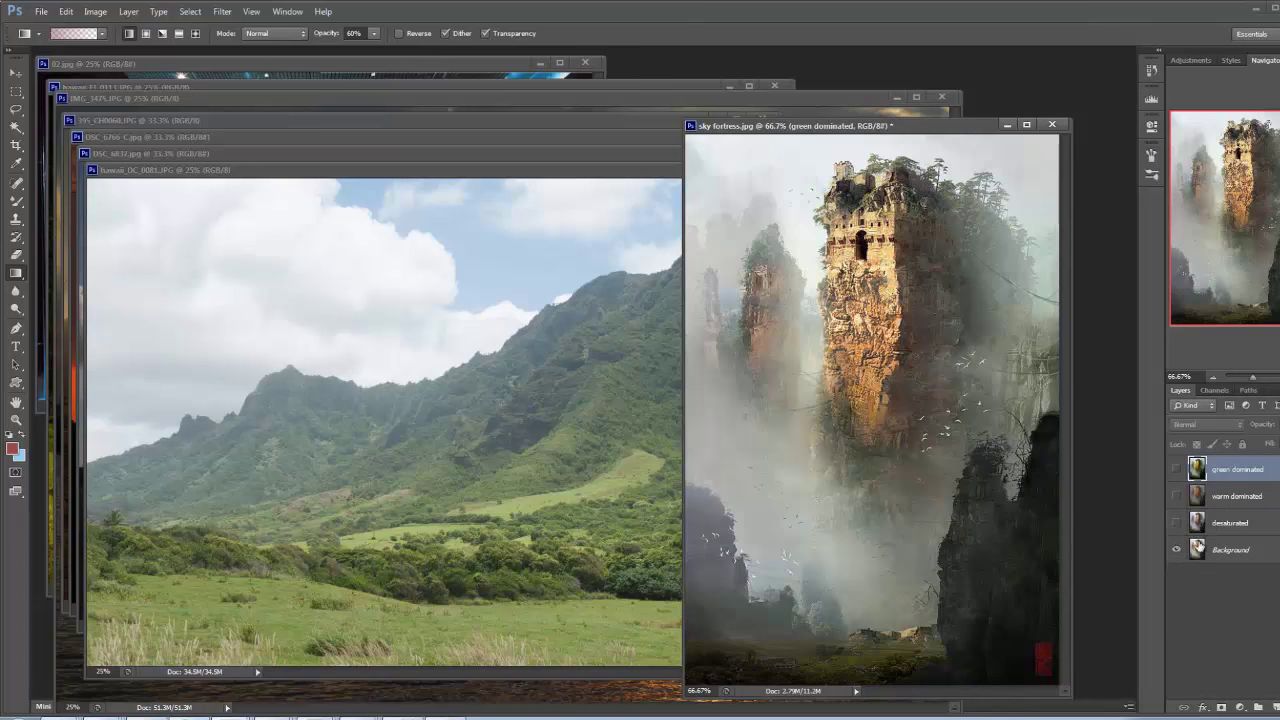
left_click(1176, 523)
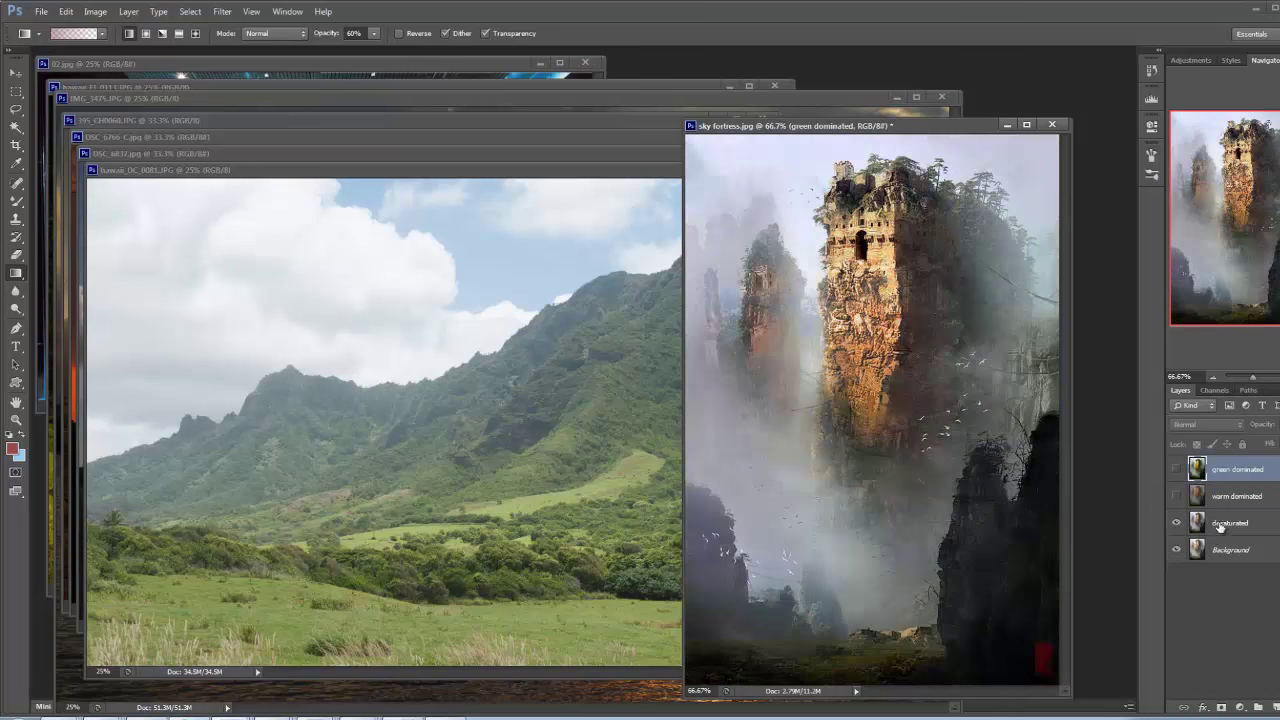
left_click(1226, 550)
key("ctrl+j")
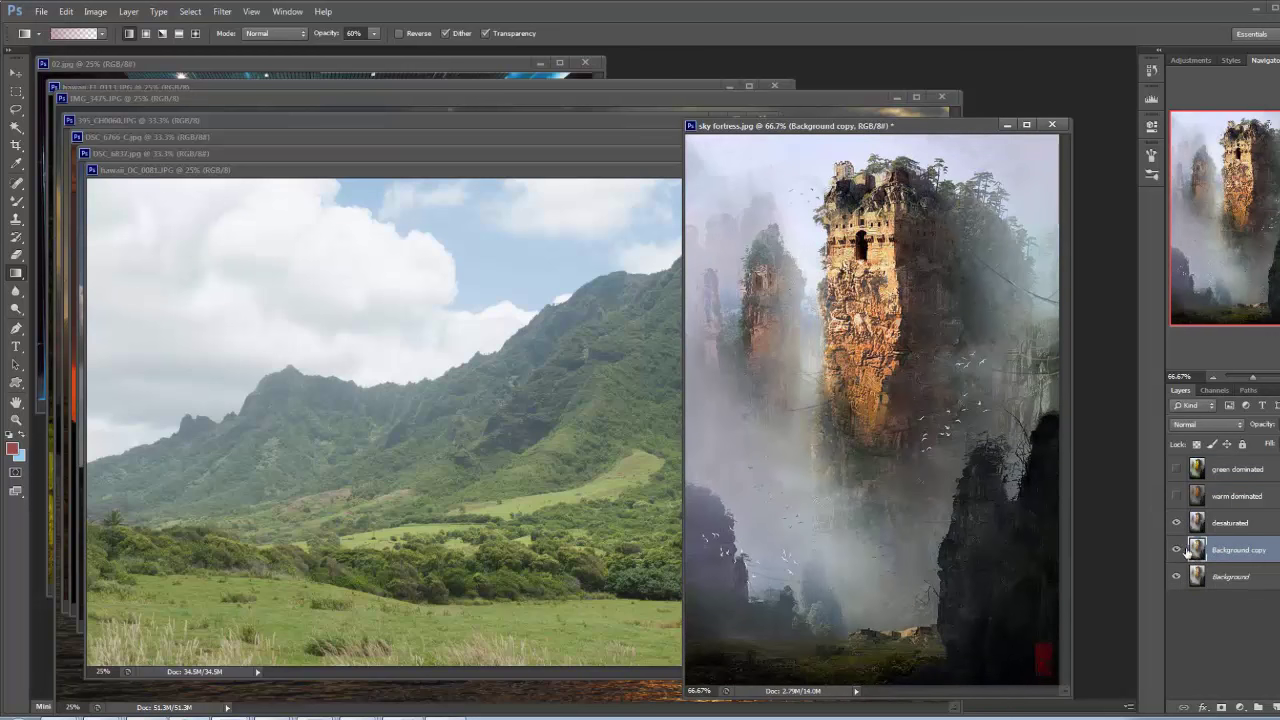
double_click(1229, 551)
type("new_match")
key("Return")
Keep warm dominated hidden, add a layer mask to the desaturated layer, and fade out its lower part with a vertical gradient
left_click(1177, 523)
left_click(1178, 497)
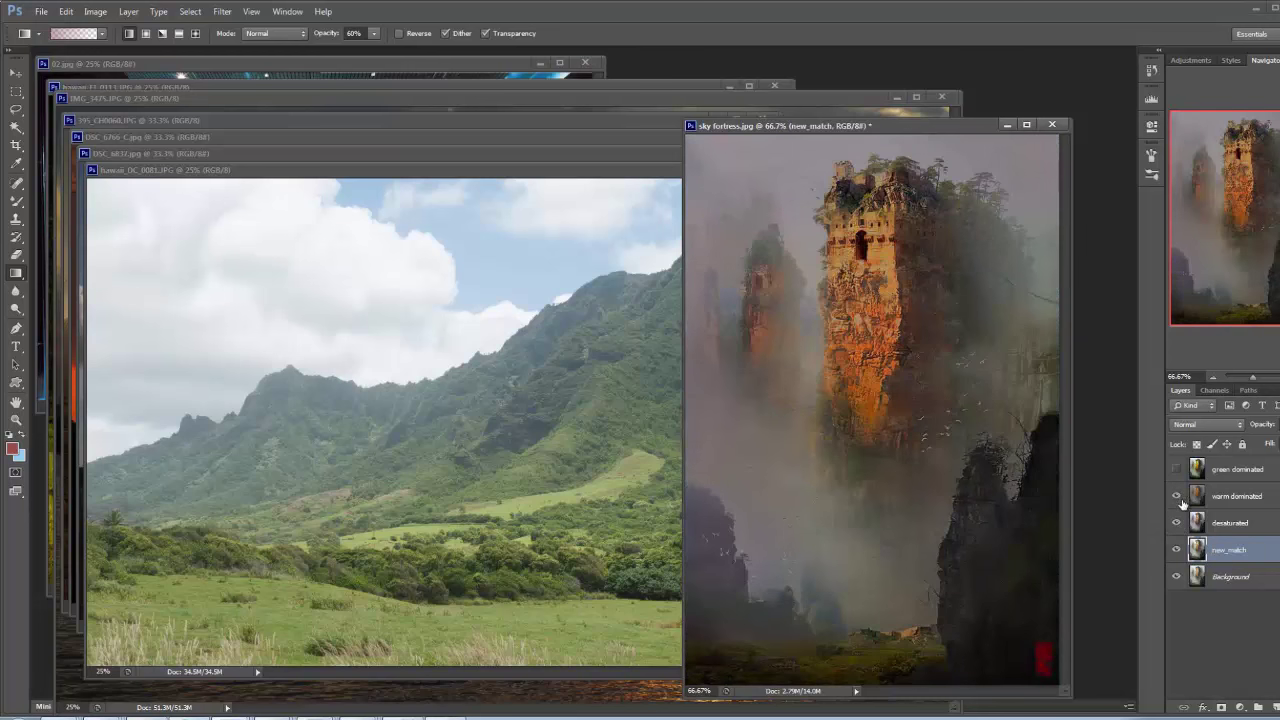
left_click(1177, 497)
left_click(1236, 524)
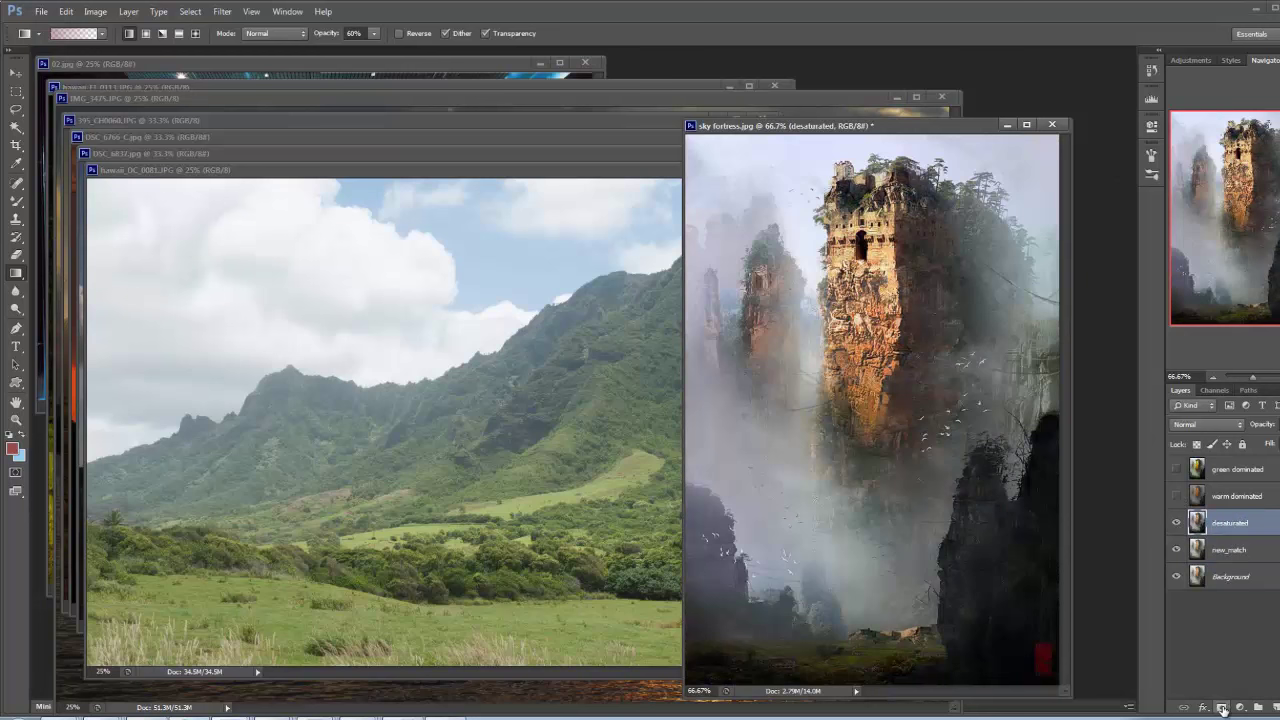
left_click(1222, 708)
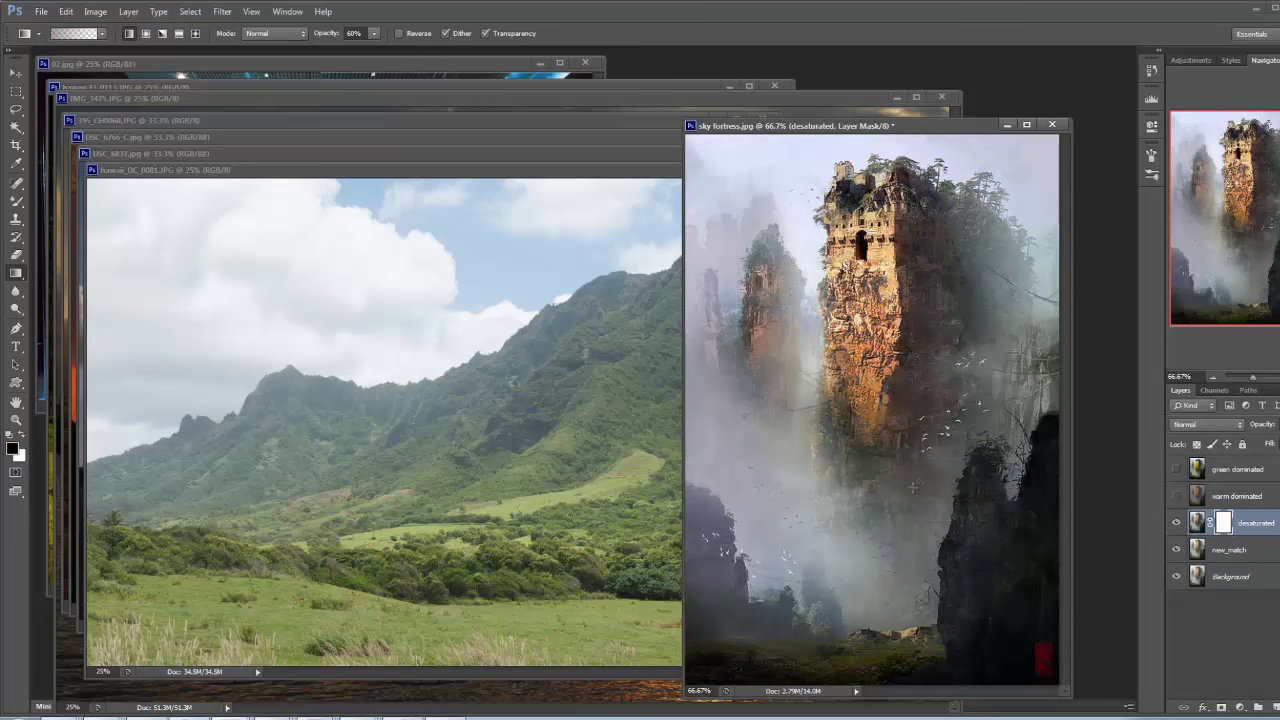
left_click_drag(913, 492, 916, 234)
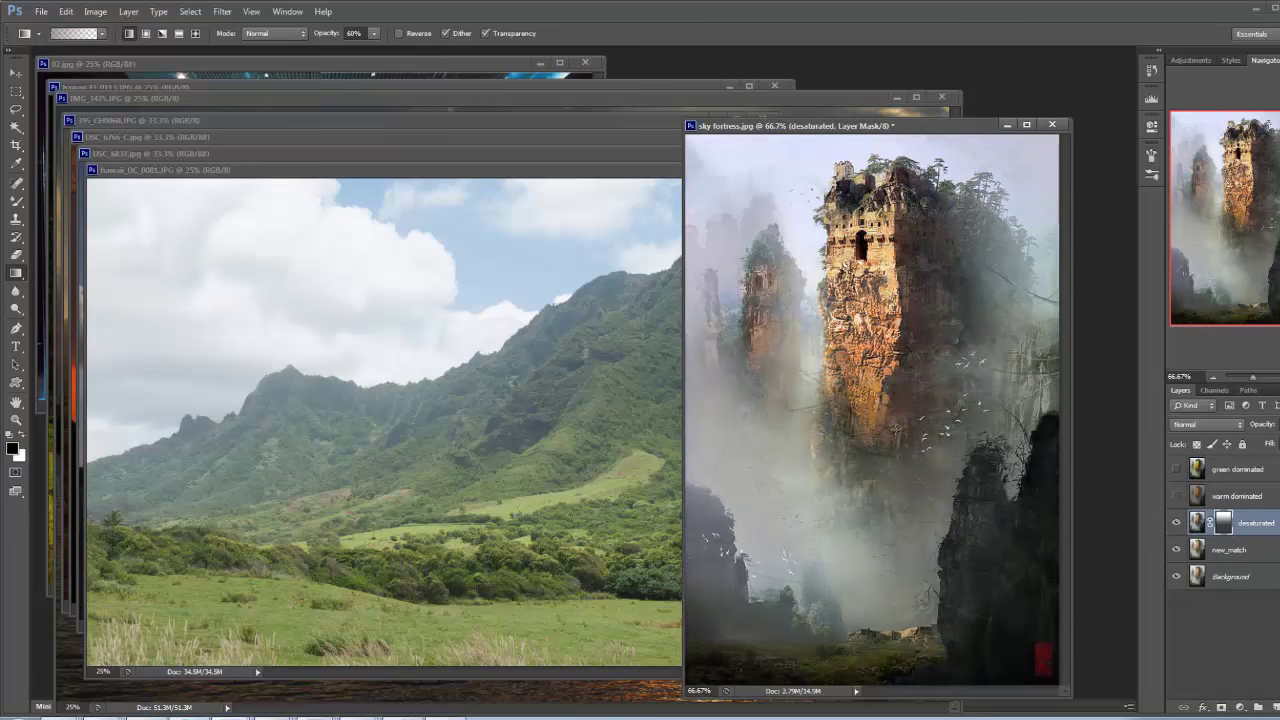
Compare the painting with and without the masked desaturated layer, leaving the layer visible
left_click(1177, 523)
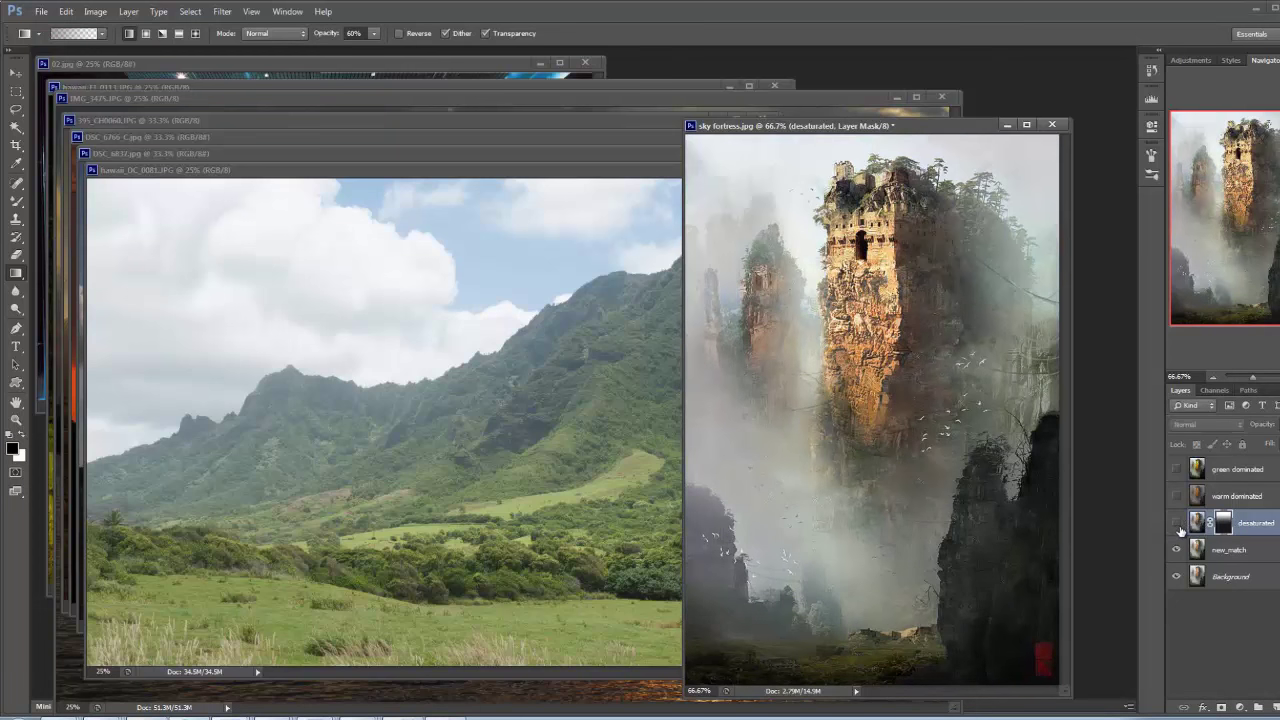
left_click(1177, 523)
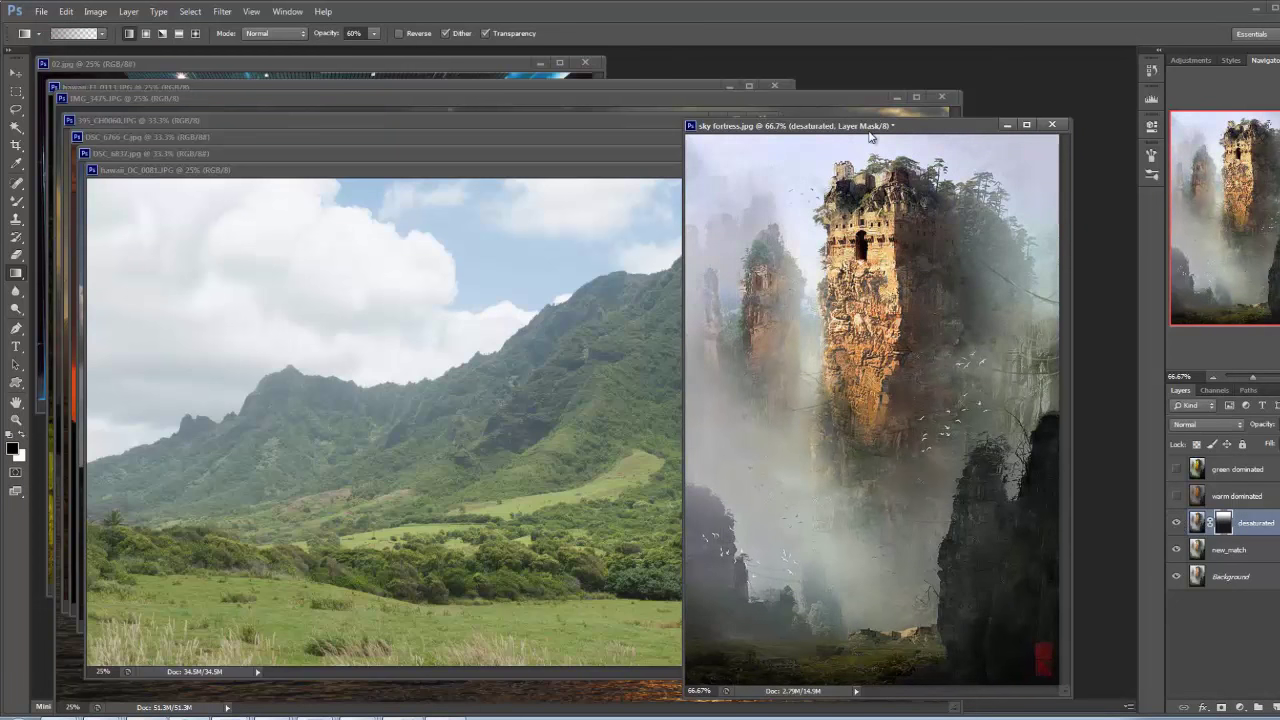
left_click_drag(870, 137, 786, 150)
left_click(1177, 523)
left_click(1177, 523)
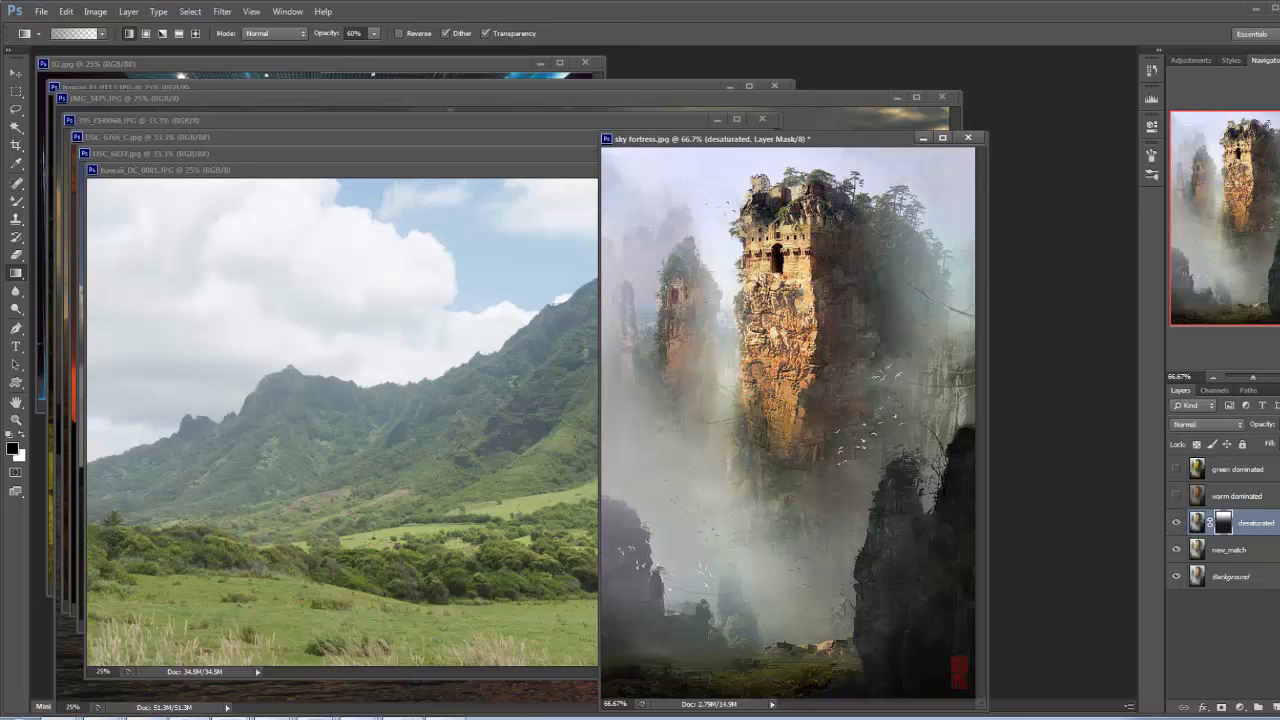
Adjust the Blend If range in the desaturated layer's blending options and apply it
double_click(1272, 522)
left_click_drag(1002, 461, 1066, 462)
left_click_drag(1066, 462, 1085, 463)
left_click(1257, 215)
Show the warm dominated layer, compare it with the layers beneath, and add a layer mask to it
left_click(1177, 496)
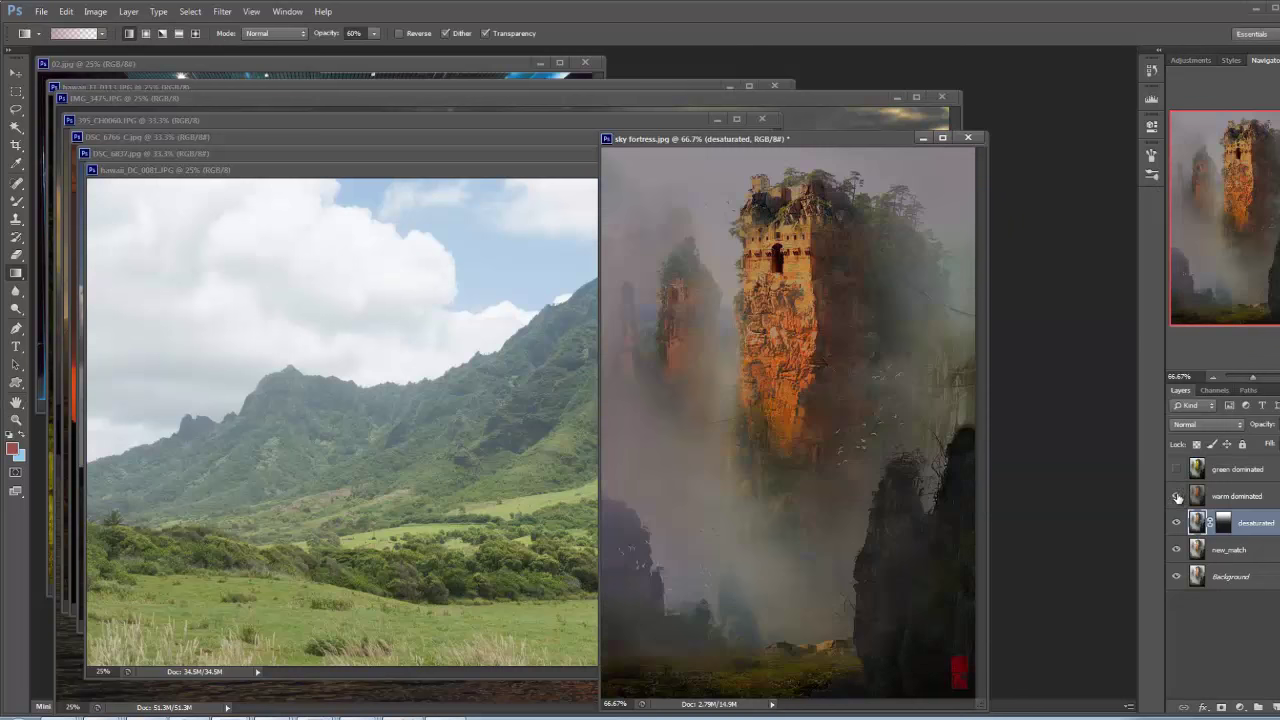
left_click(1177, 497)
left_click(1177, 497)
left_click(1245, 497)
left_click(1222, 707)
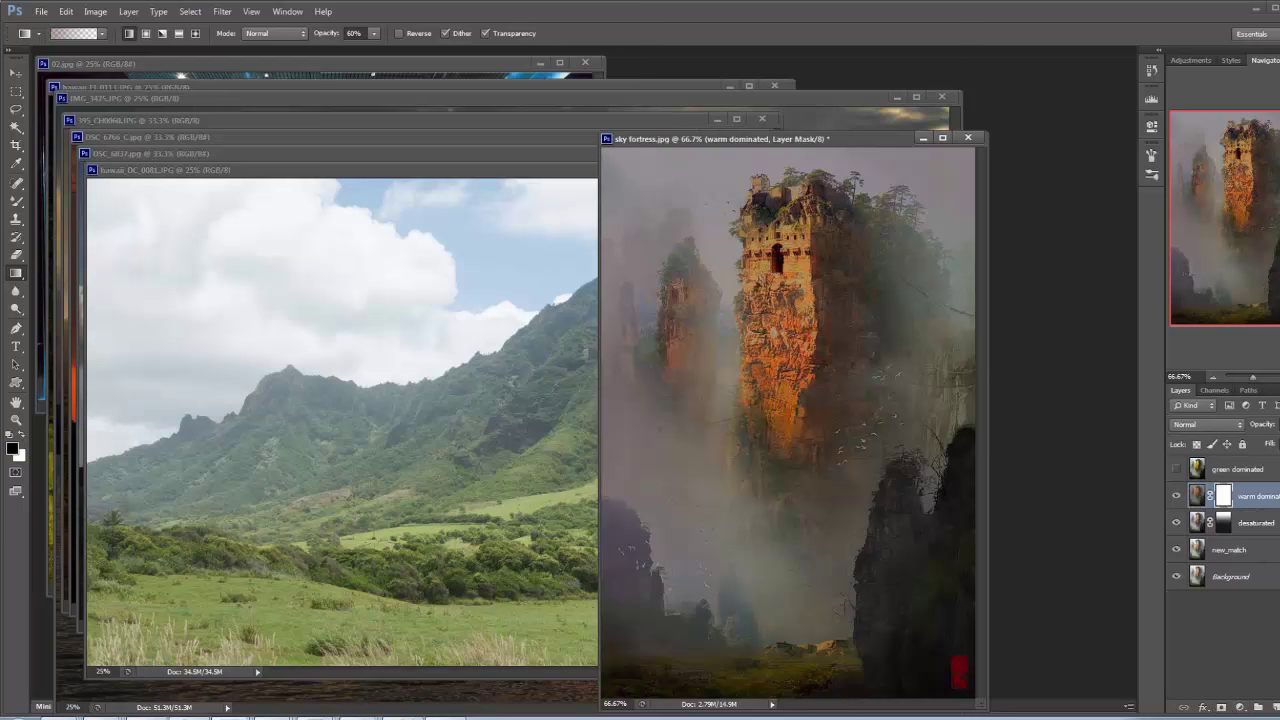
Fade out the upper part of the warm dominated layer's mask with vertical gradients, then compare the painting with and without the layer
left_click_drag(792, 508, 795, 474)
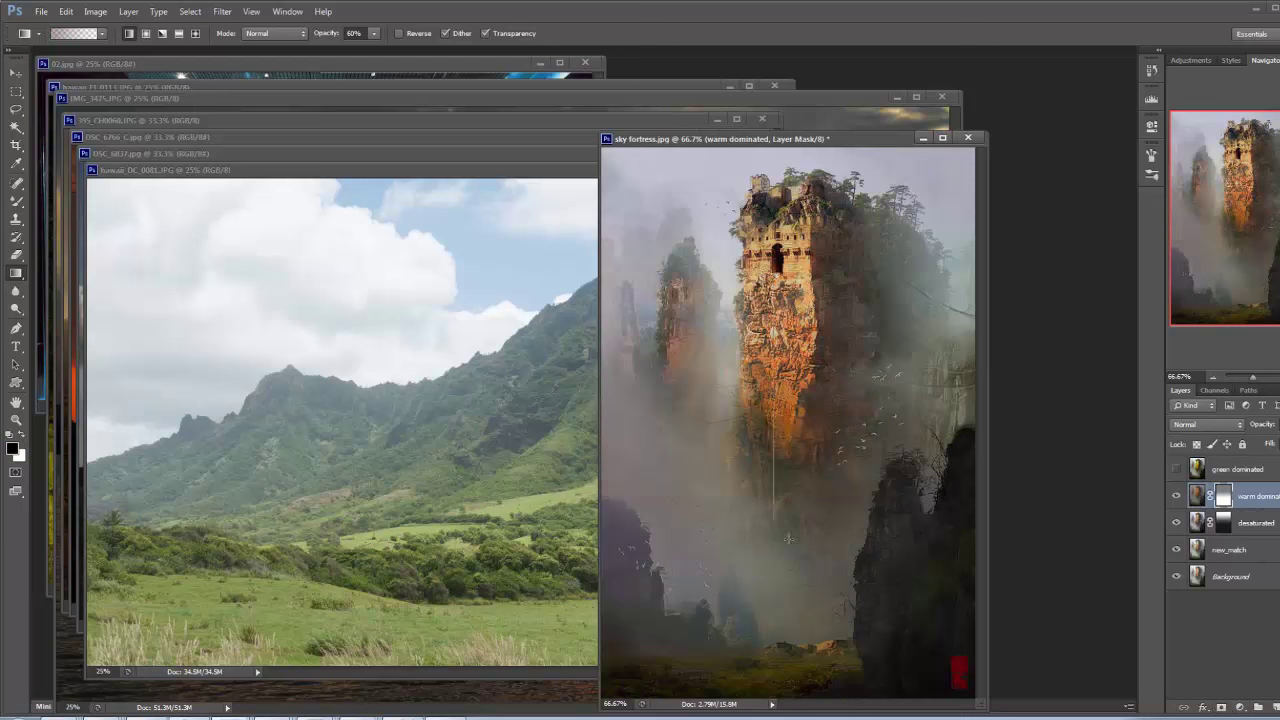
left_click_drag(788, 539, 788, 545)
left_click_drag(787, 376, 794, 484)
left_click(1175, 496)
left_click(1175, 496)
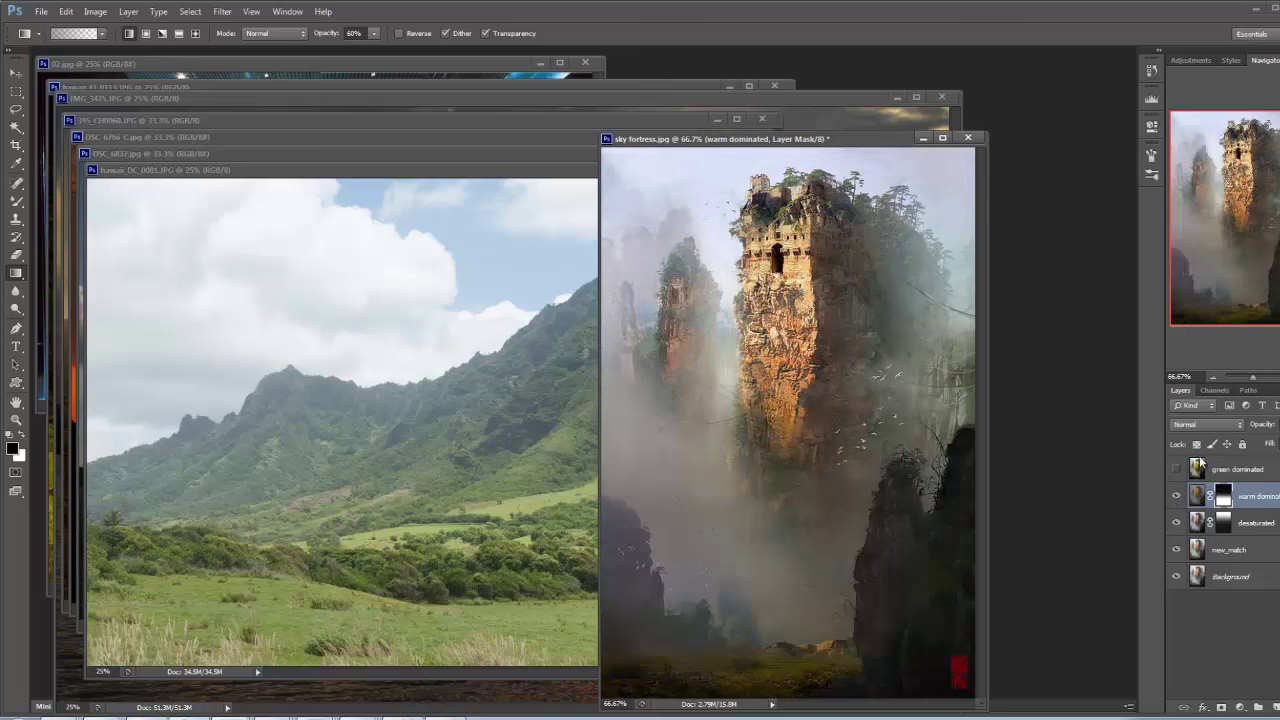
Show and select the green dominated layer, then compare the painting with and without it, leaving it visible
left_click(1176, 469)
left_click(1245, 469)
left_click(1176, 469)
left_click(1176, 470)
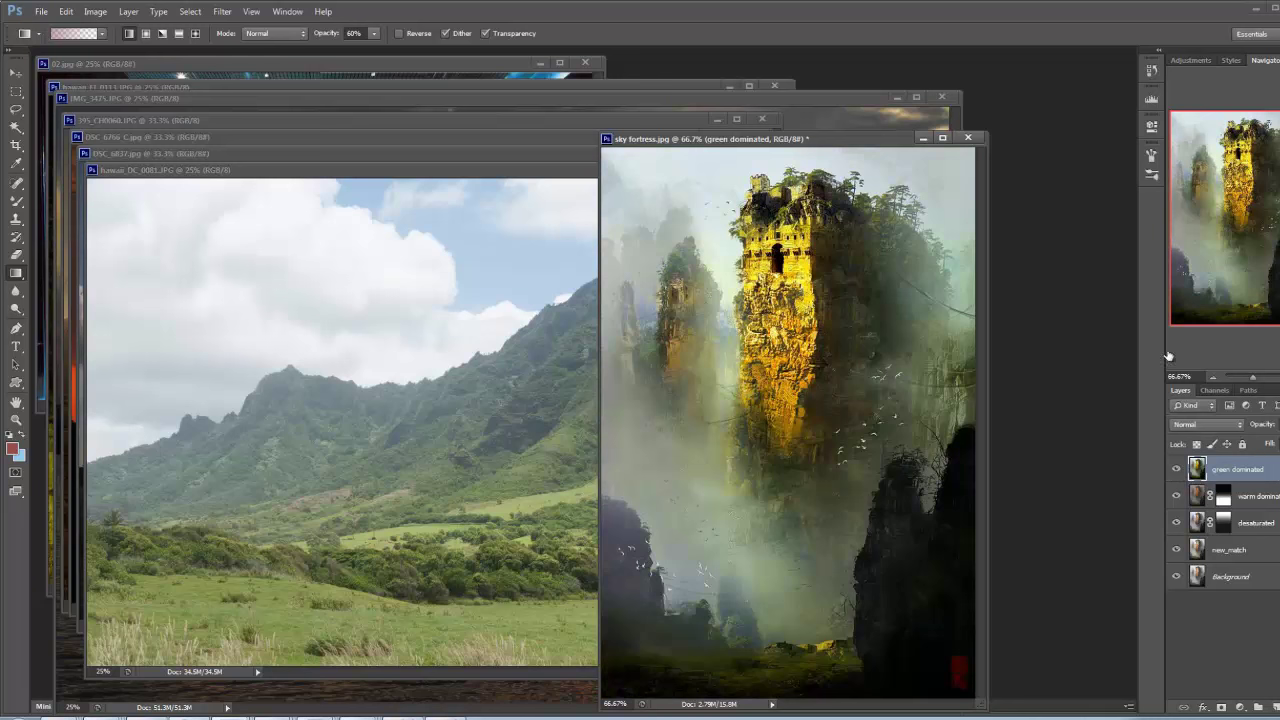
Set the green dominated layer's Blend If Underlying Layer range to 70/131 and 173/224, apply it, and compare the layer on and off
double_click(1255, 469)
left_click_drag(1178, 463, 1120, 463)
left_click_drag(1003, 463, 1093, 462)
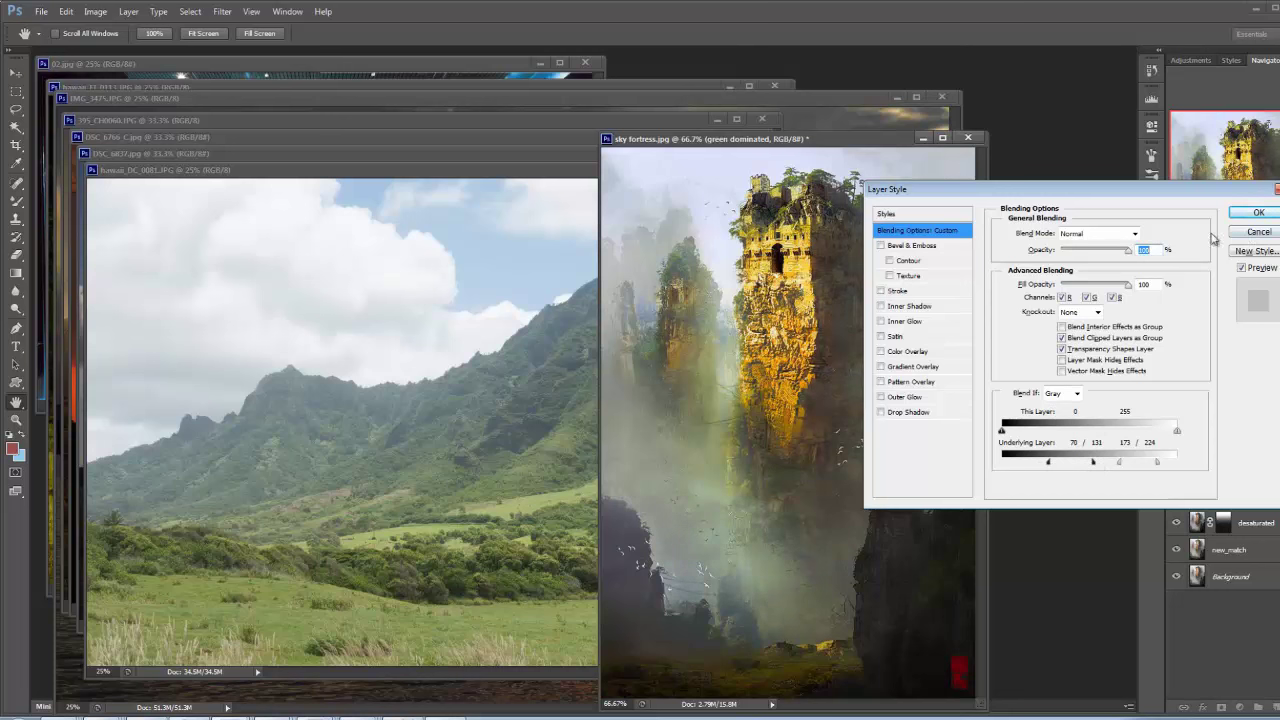
left_click_drag(1178, 431, 1150, 433)
left_click_drag(1150, 433, 1264, 428)
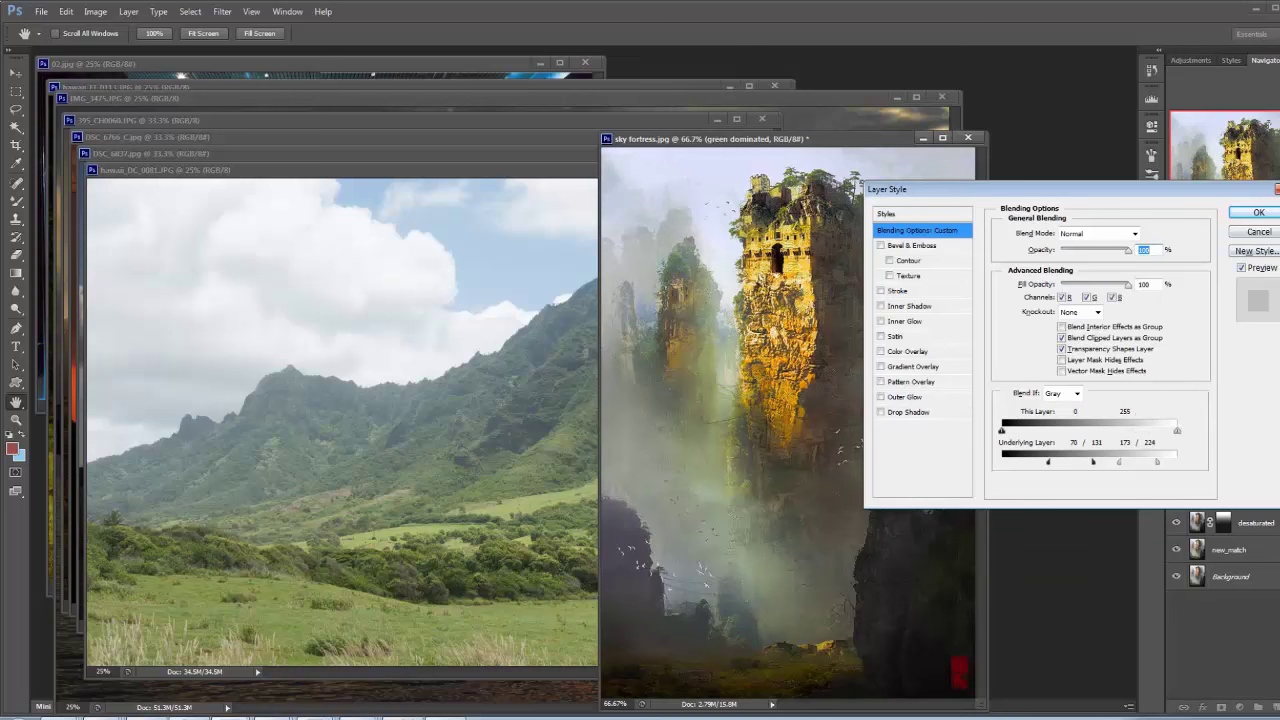
left_click(1259, 214)
left_click(1177, 470)
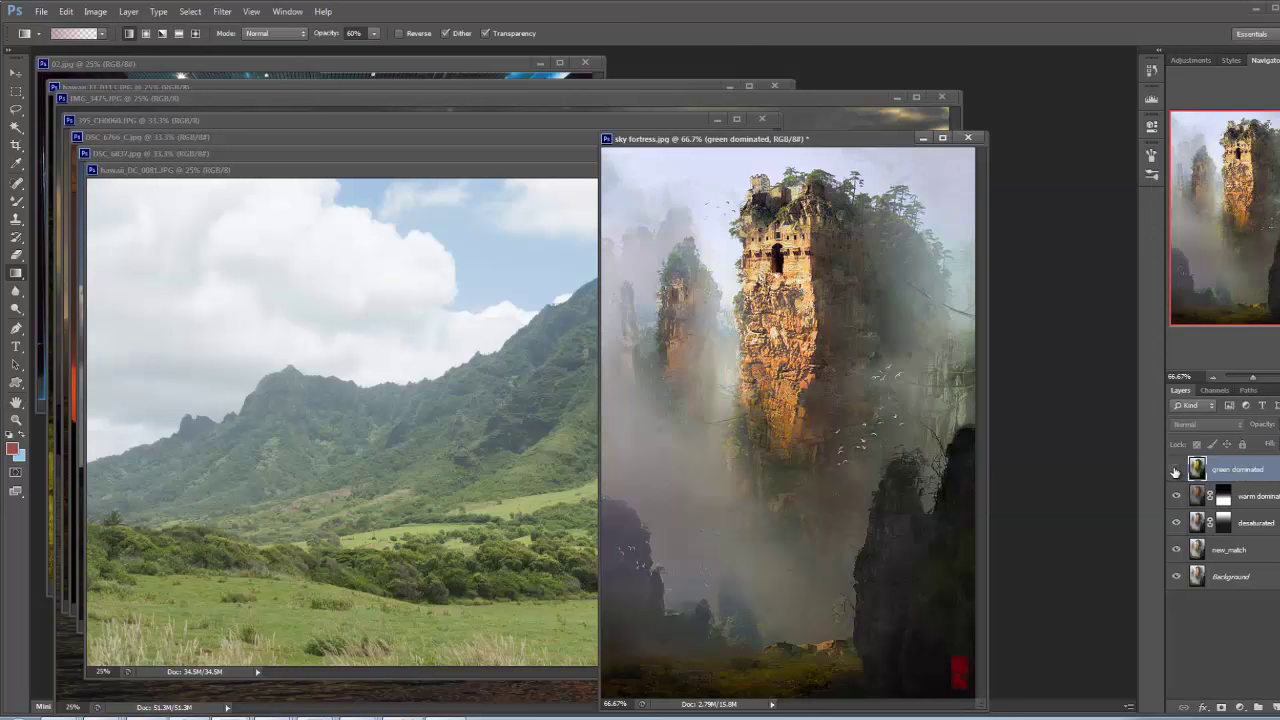
left_click(1177, 470)
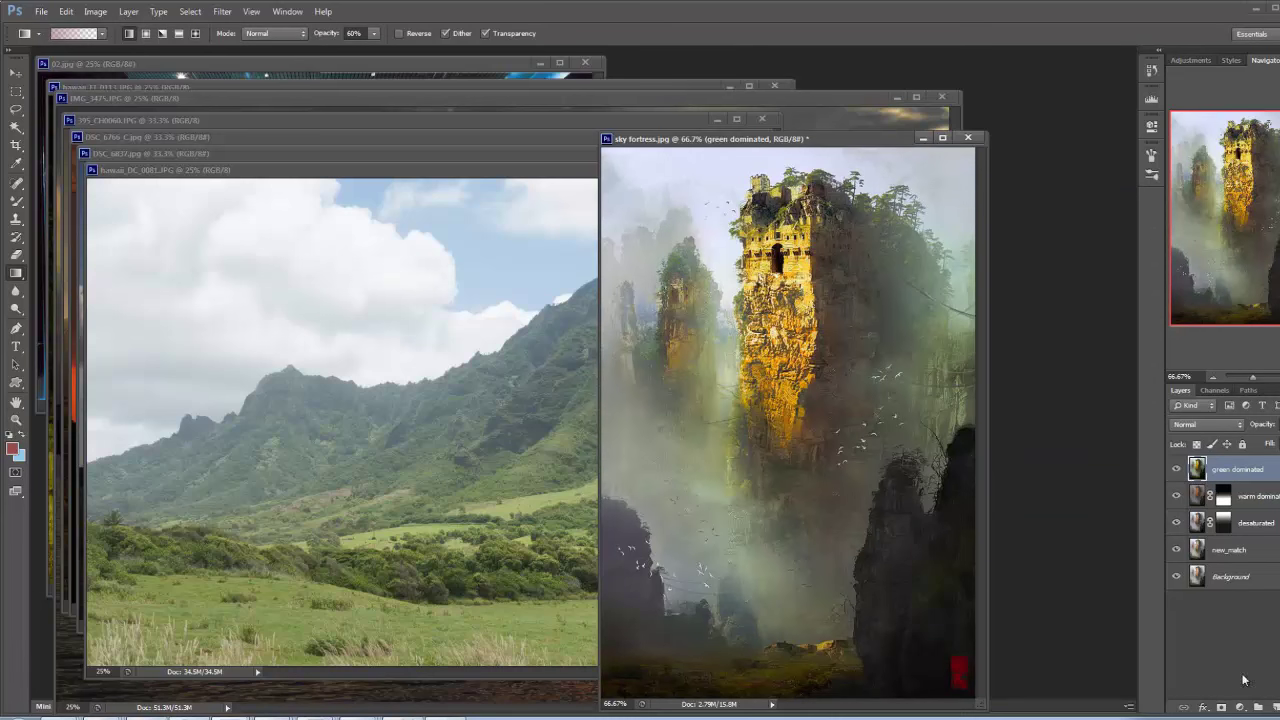
Add a layer mask to green dominated, fade it with diagonal gradients, undo the last gradient, and compare the layer on and off
left_click(1221, 707)
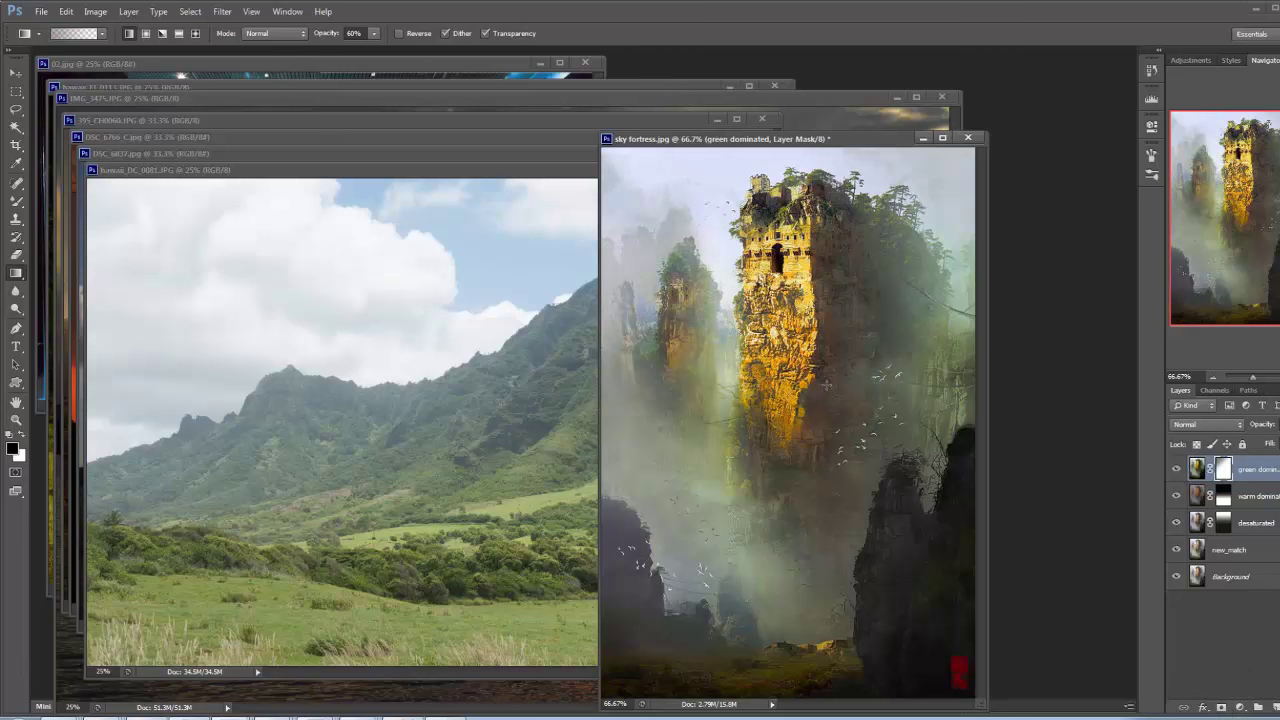
left_click_drag(920, 600, 751, 280)
left_click_drag(842, 363, 793, 282)
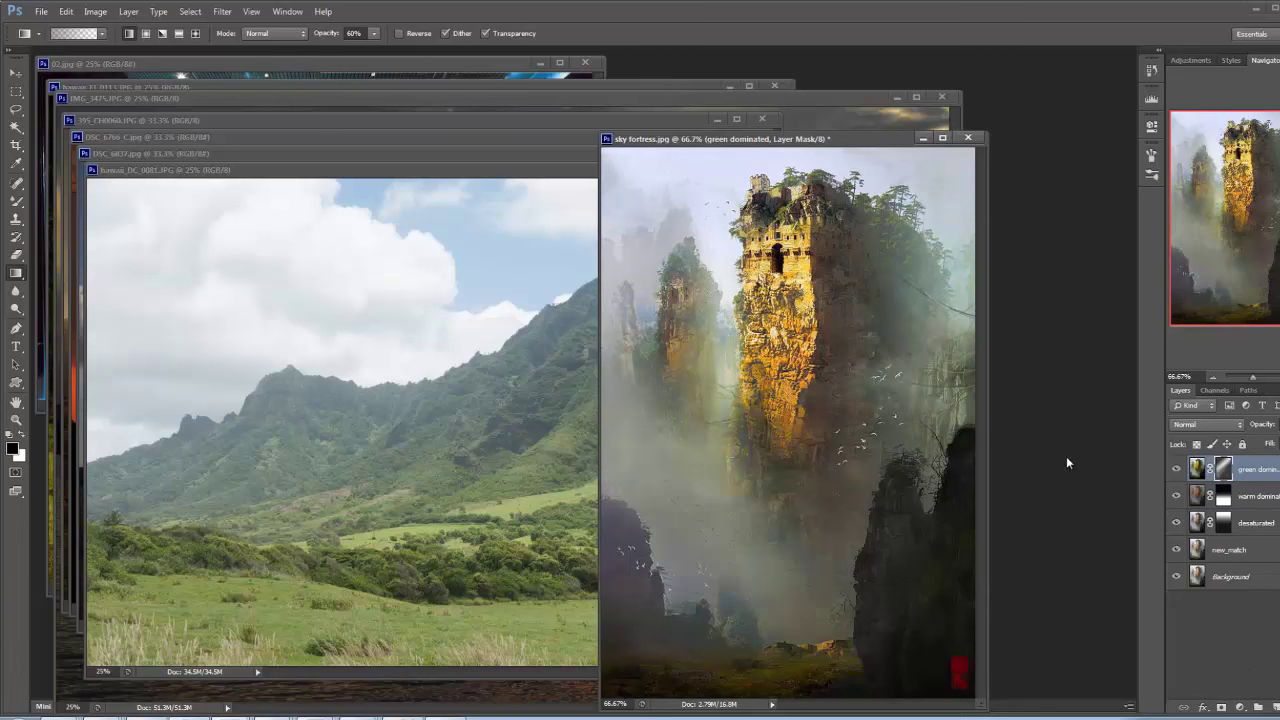
key("ctrl+z")
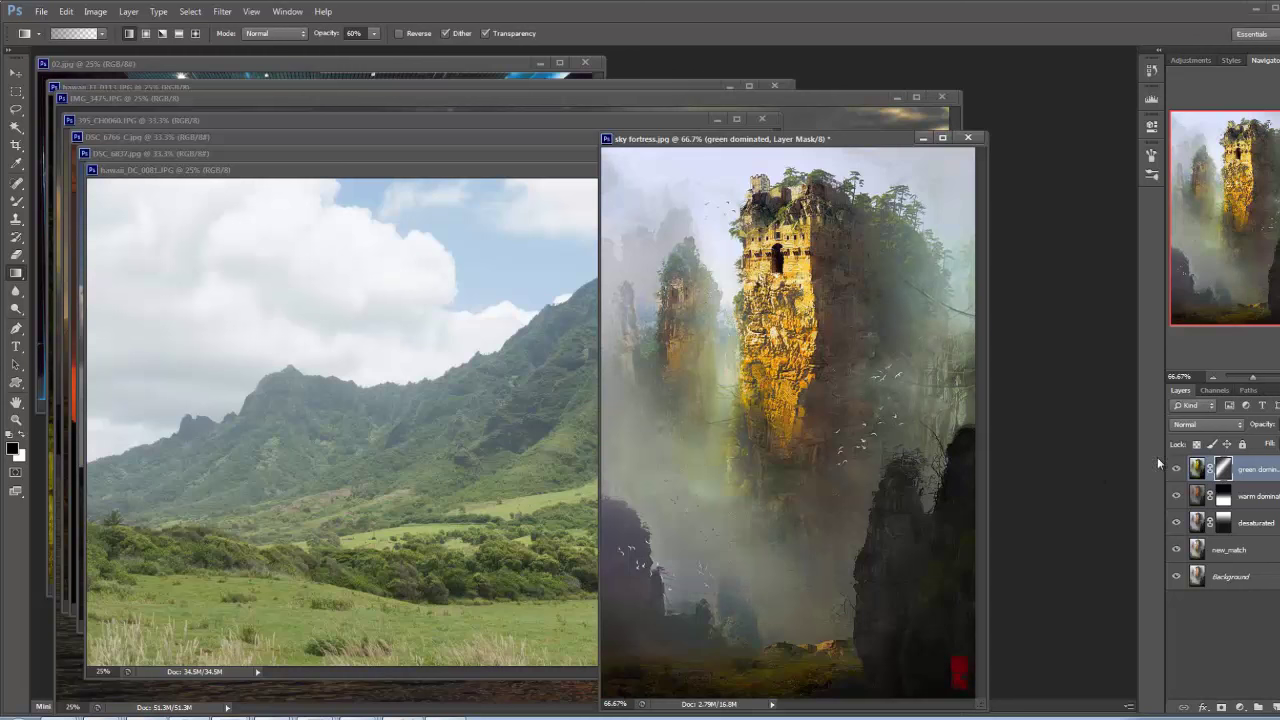
left_click(1177, 471)
left_click(1177, 473)
Display the painting full screen, group all layers above Background, and compare the group with the original painting
key("f")
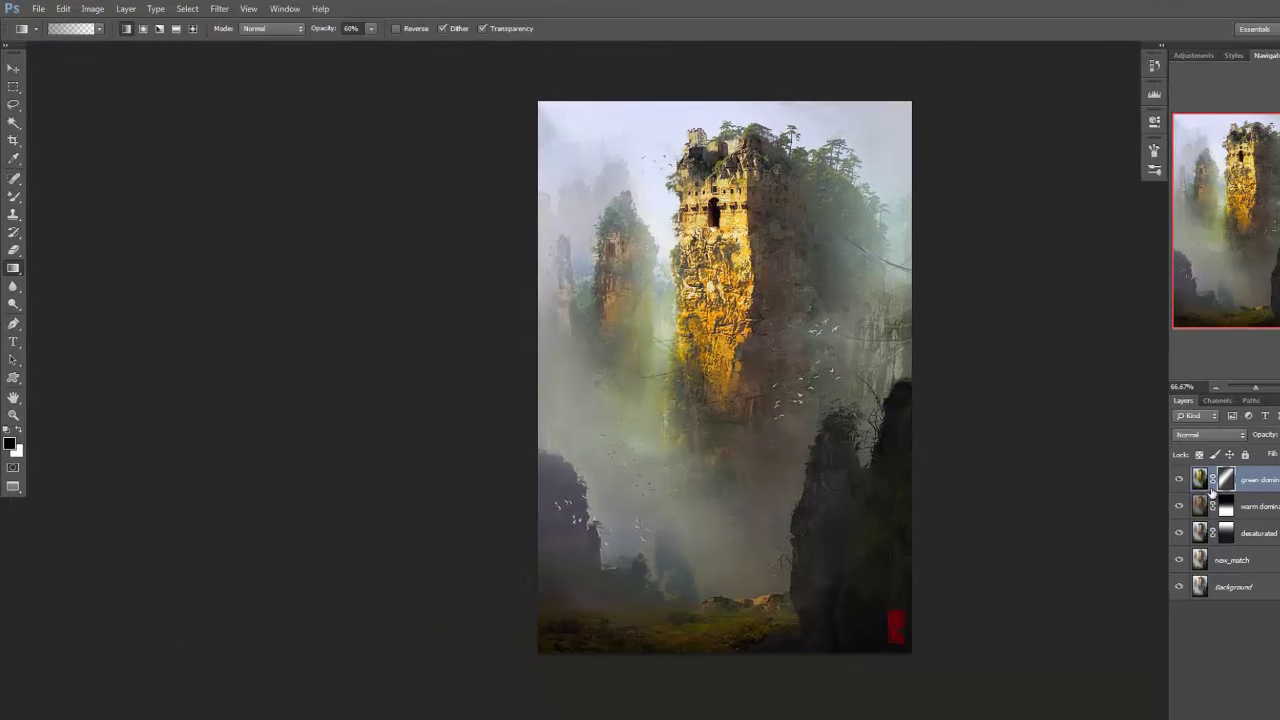
left_click(1266, 564, "shift")
key("ctrl+g")
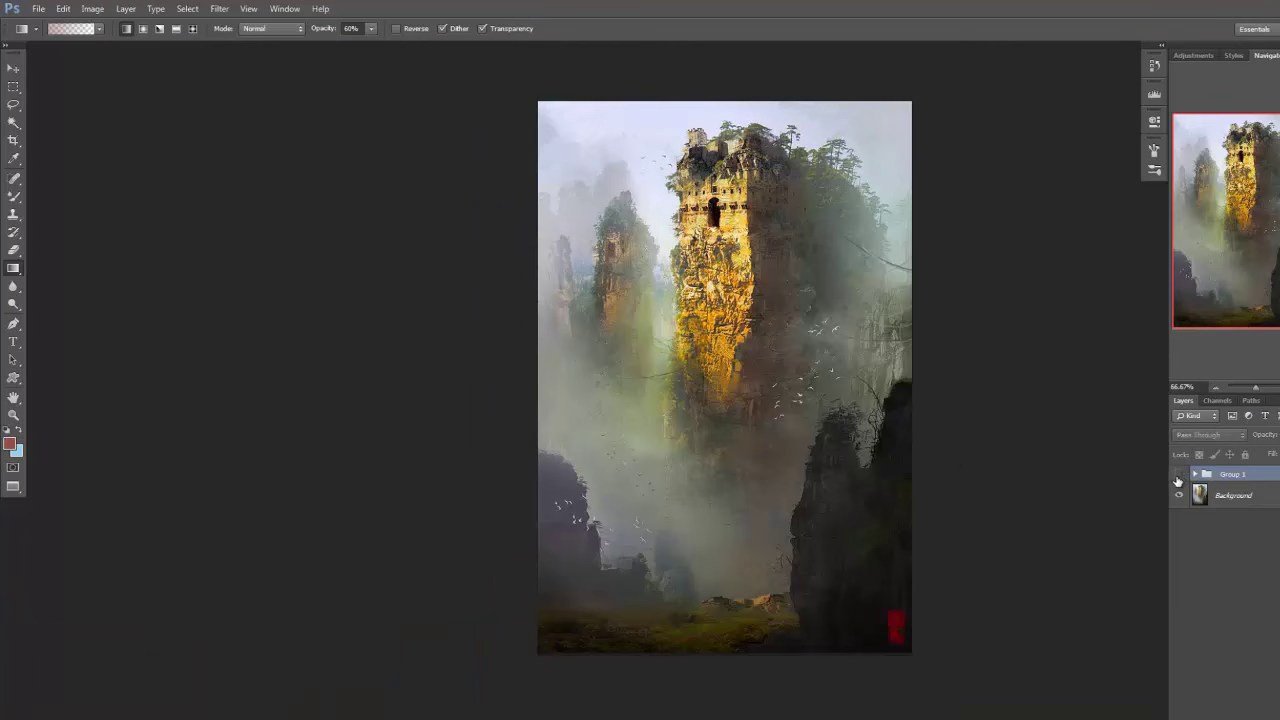
left_click(1177, 475)
left_click(1177, 475)
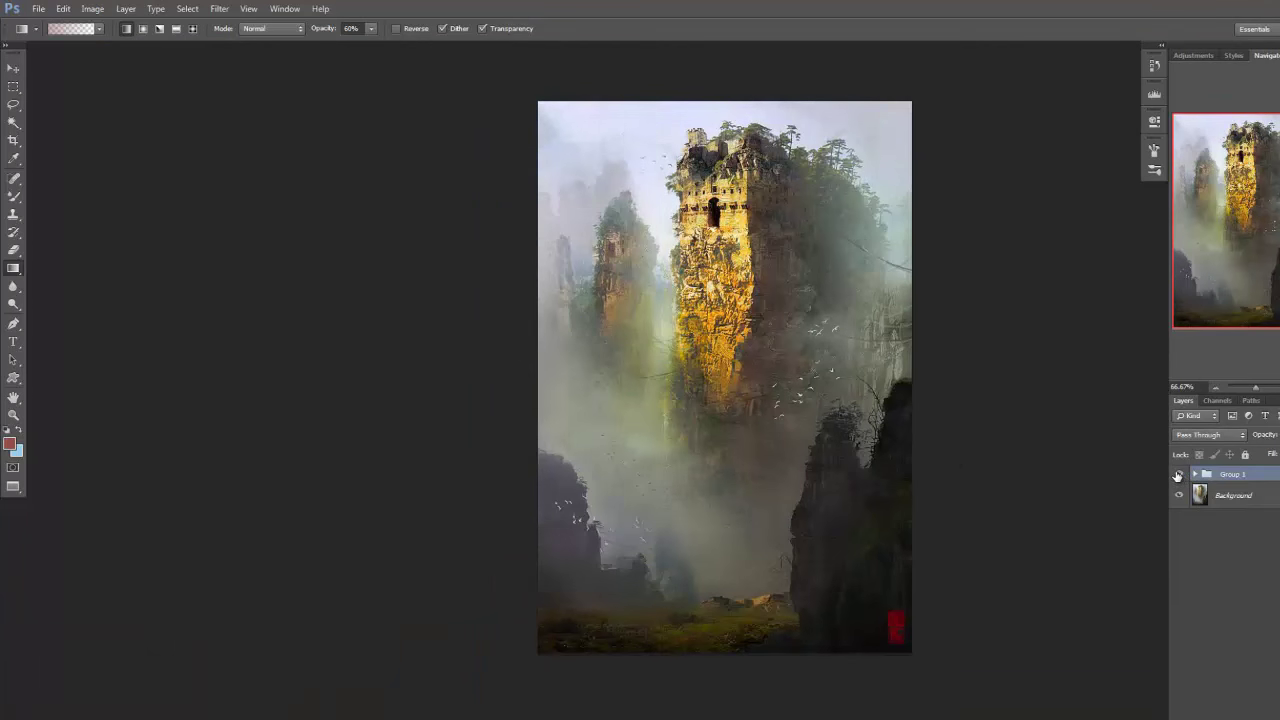
left_click(1177, 475)
left_click(1177, 475)
Expand the group and reduce the saturation of the green dominated layer's image with Hue/Saturation
left_click(1193, 473)
left_click(1213, 495)
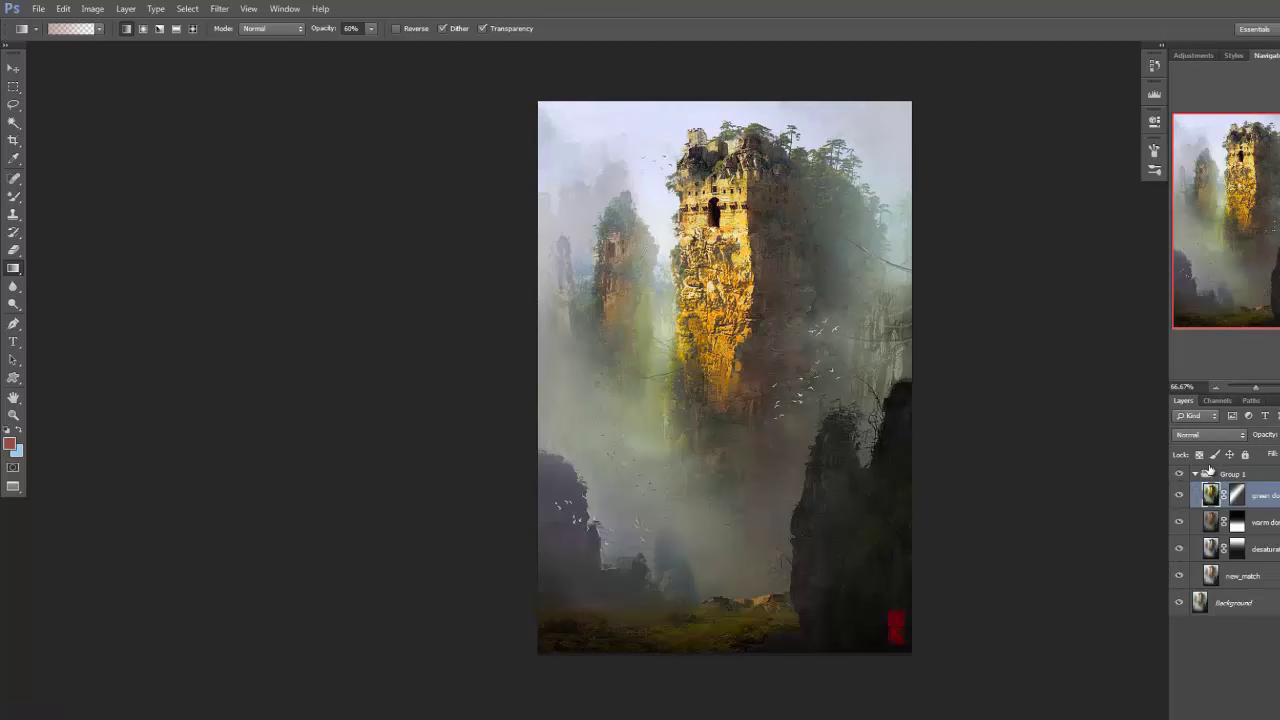
key("ctrl+u")
mouse_move(916, 231)
left_mouse_down()
mouse_move(879, 233)
mouse_move(903, 237)
left_mouse_up()
left_click(1078, 130)
Fade the green dominated layer's mask diagonally from the painting's lower-left area using a black gradient, then compare the layer on and off
key("b")
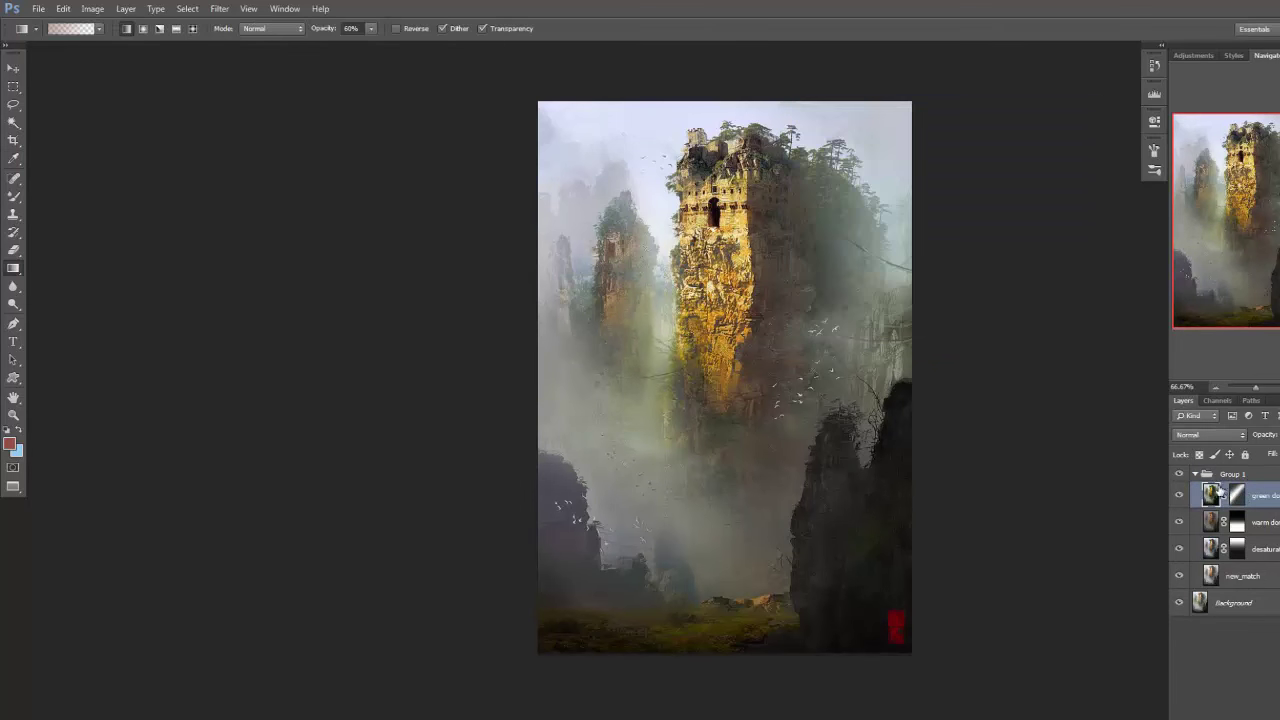
key("d")
key("g")
left_click_drag(560, 530, 700, 330)
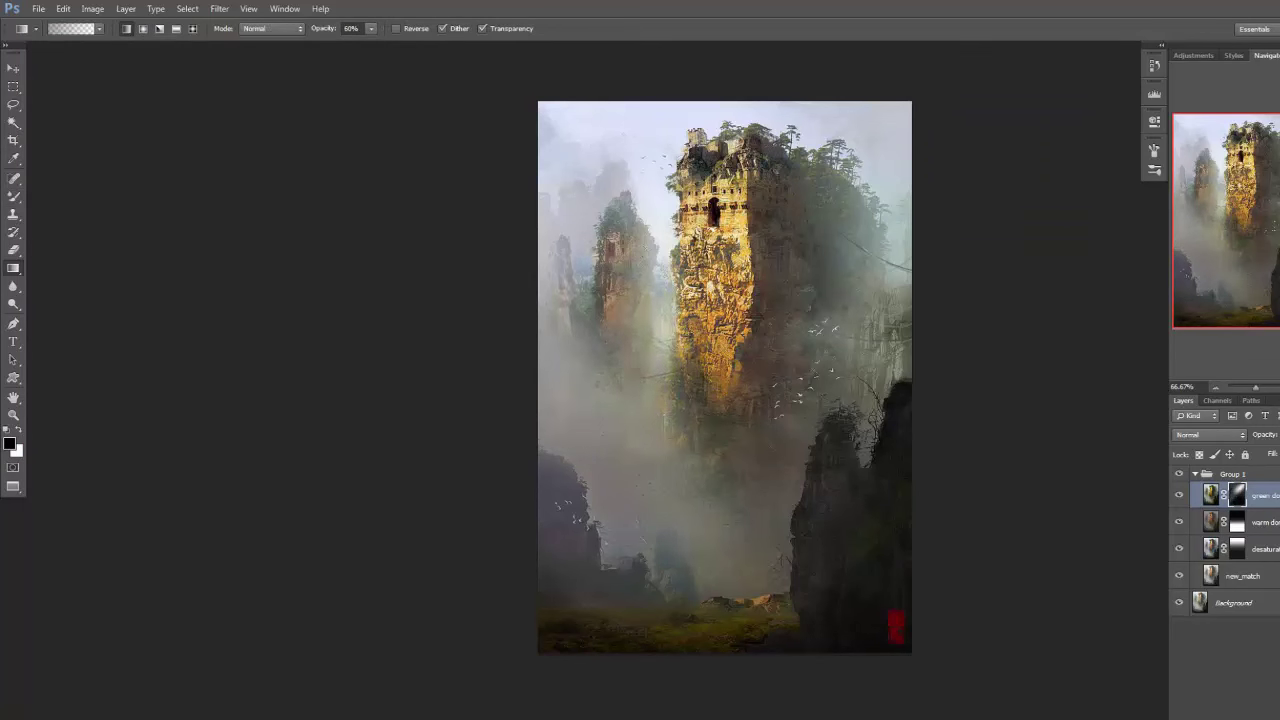
left_click(1180, 495)
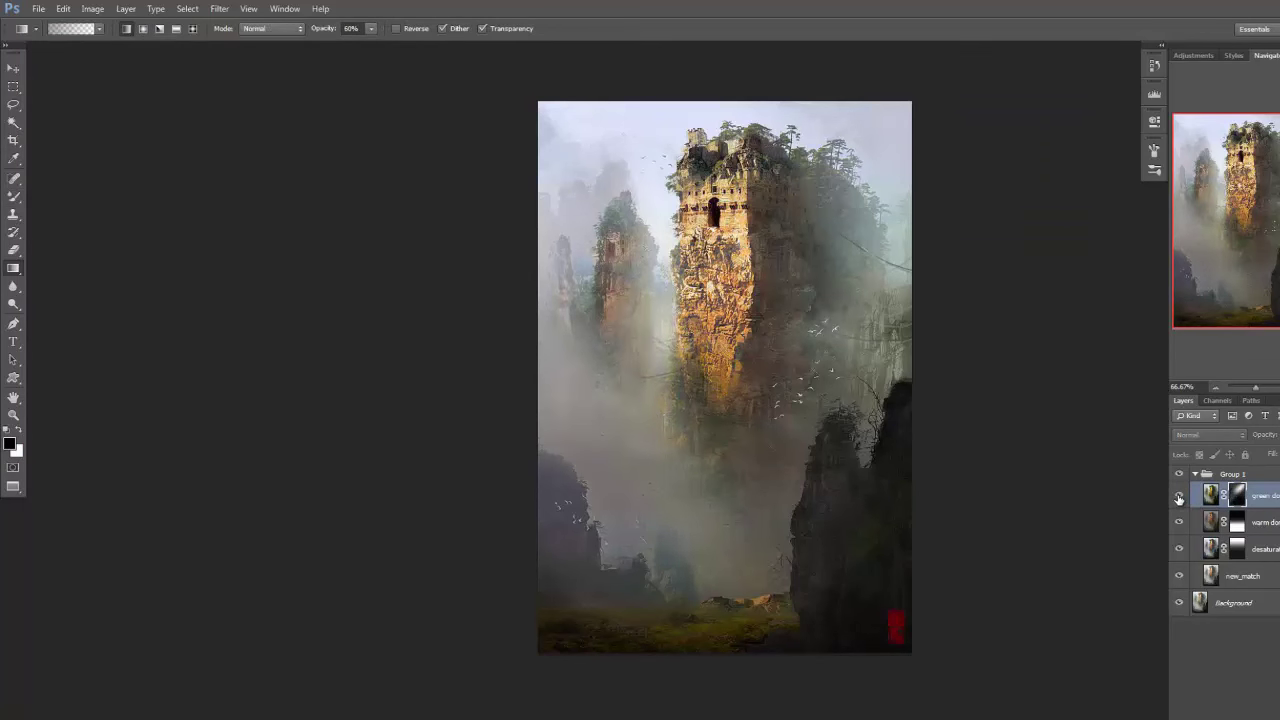
left_click(1179, 497)
Lighten the midtones of the green dominated layer's image with Levels and duplicate the layer
left_click(1211, 496)
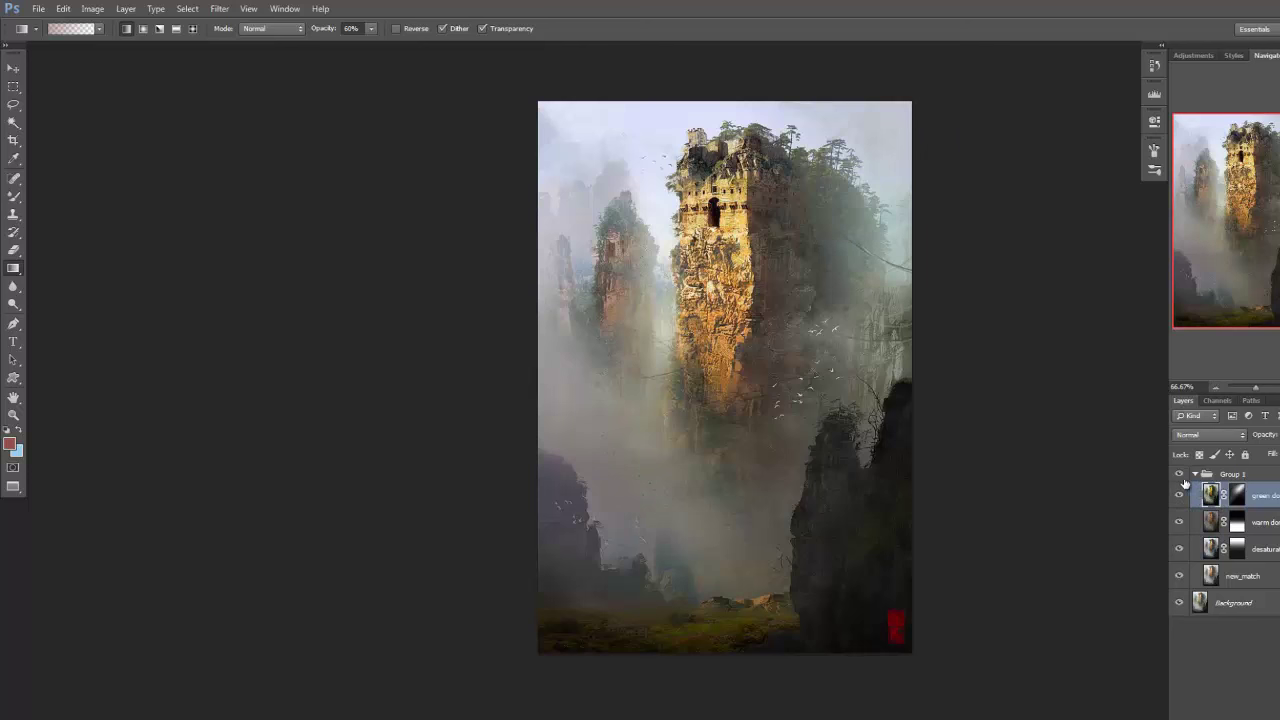
key("ctrl+l")
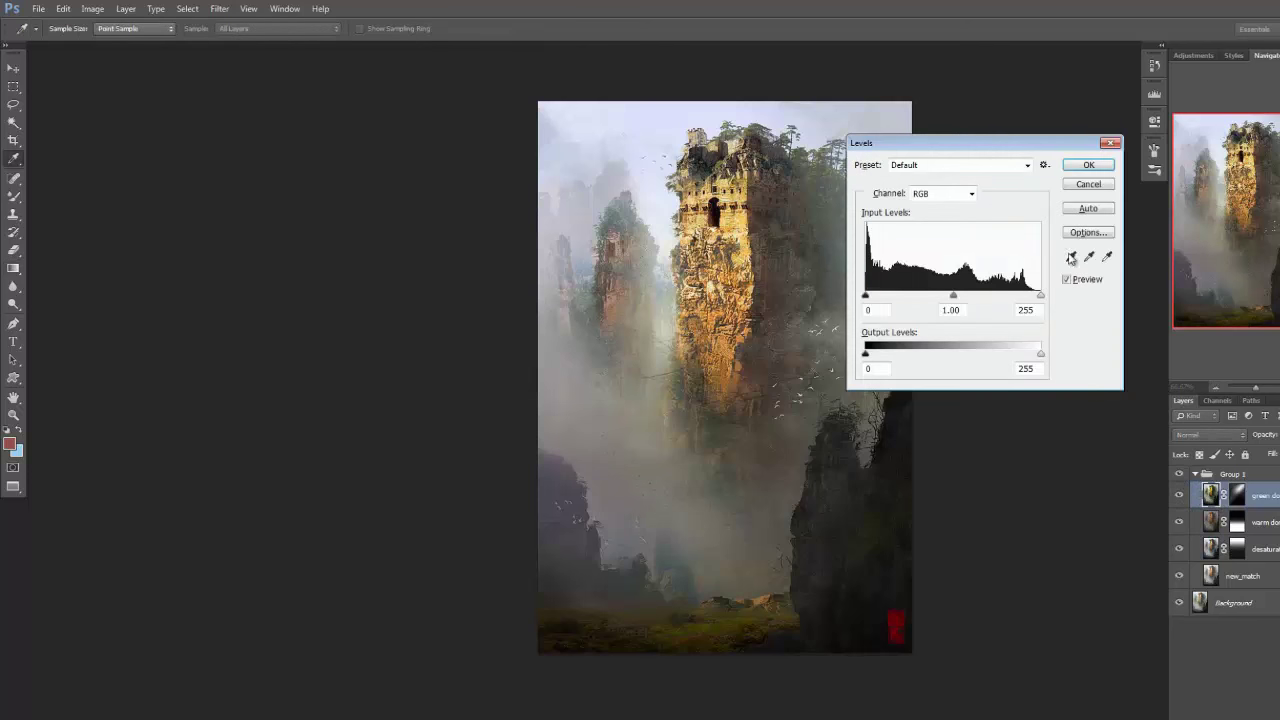
left_click_drag(953, 298, 910, 298)
left_click(1087, 184)
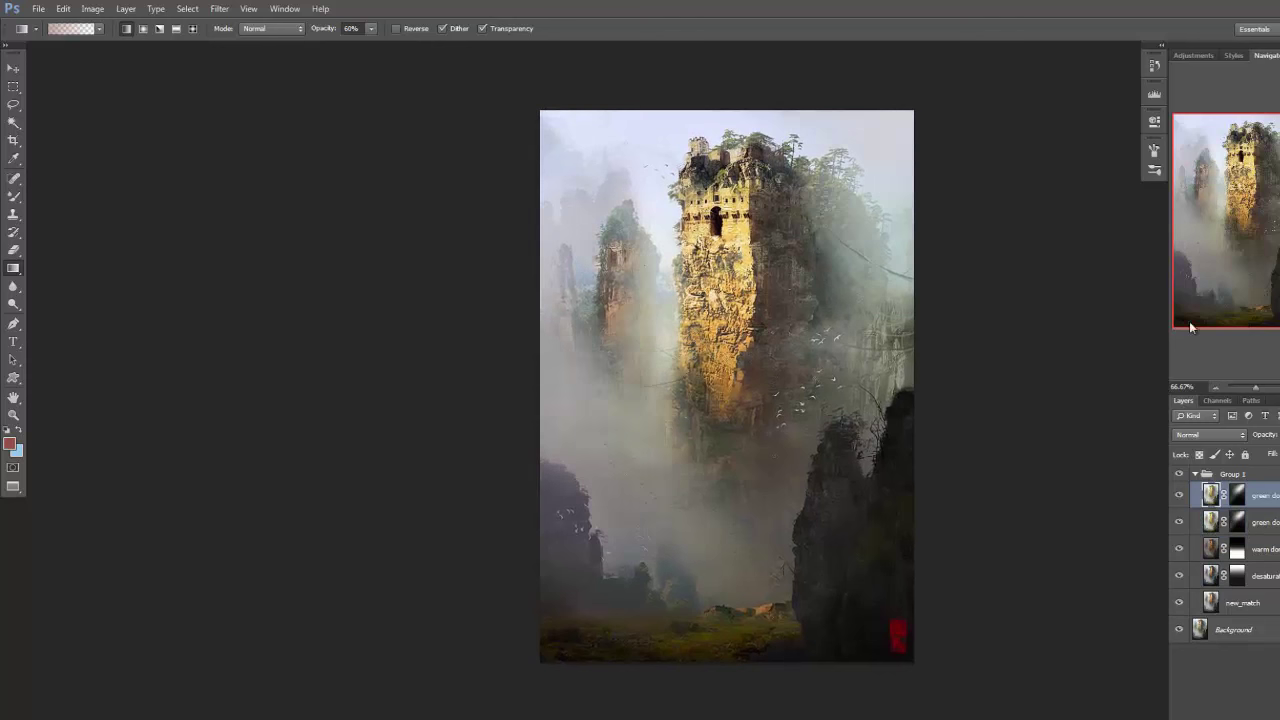
Examine the fortress at 100% with the group on and off, then review the whole painting
key("ctrl+equal")
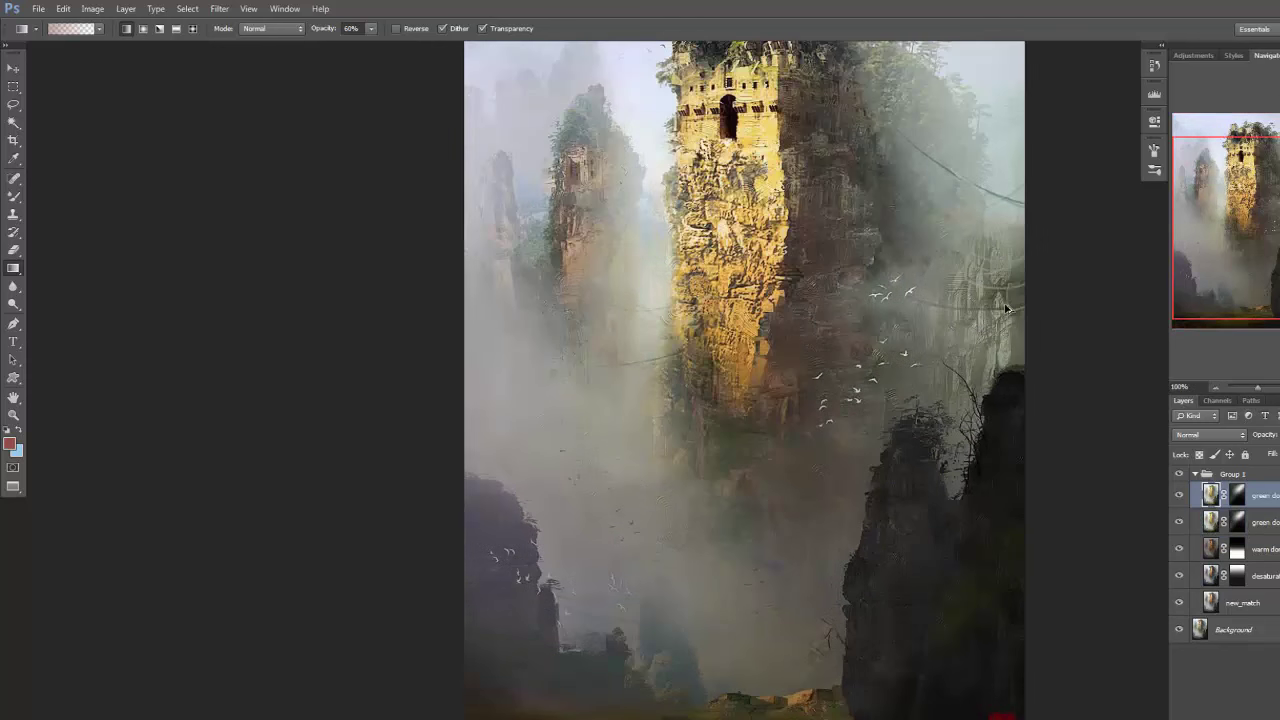
left_click_drag(895, 289, 848, 367)
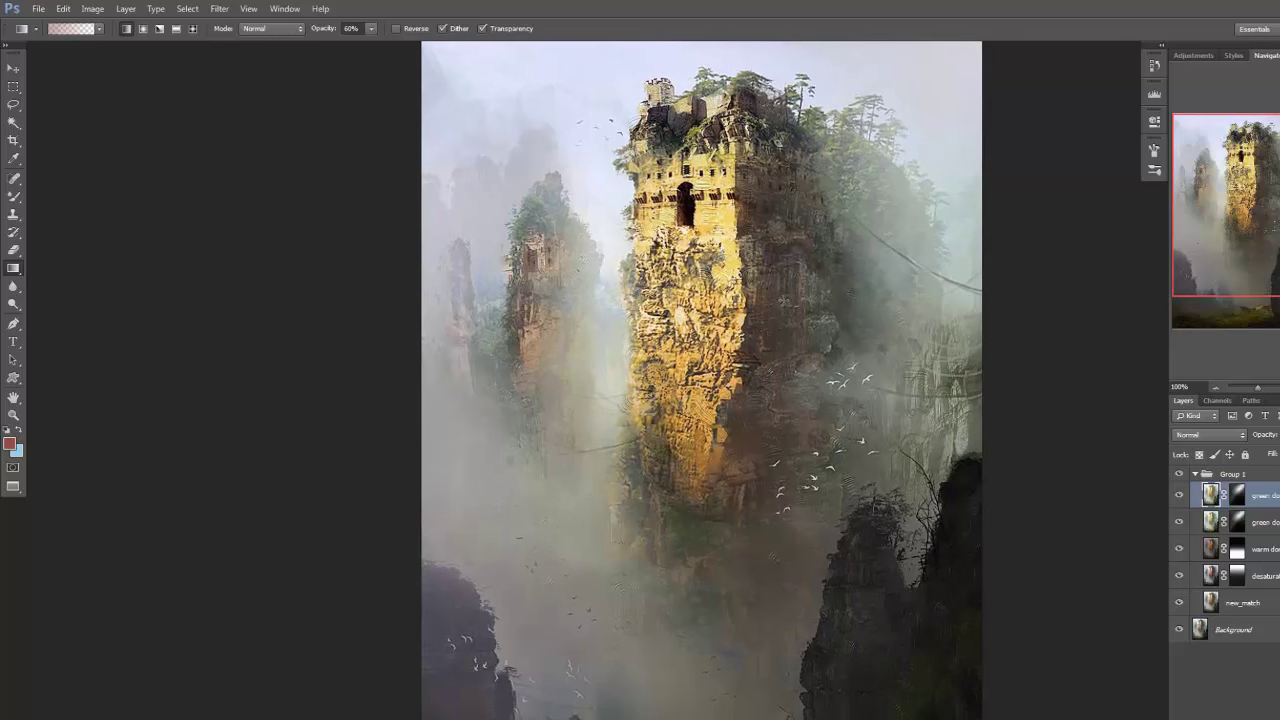
left_click(1180, 475)
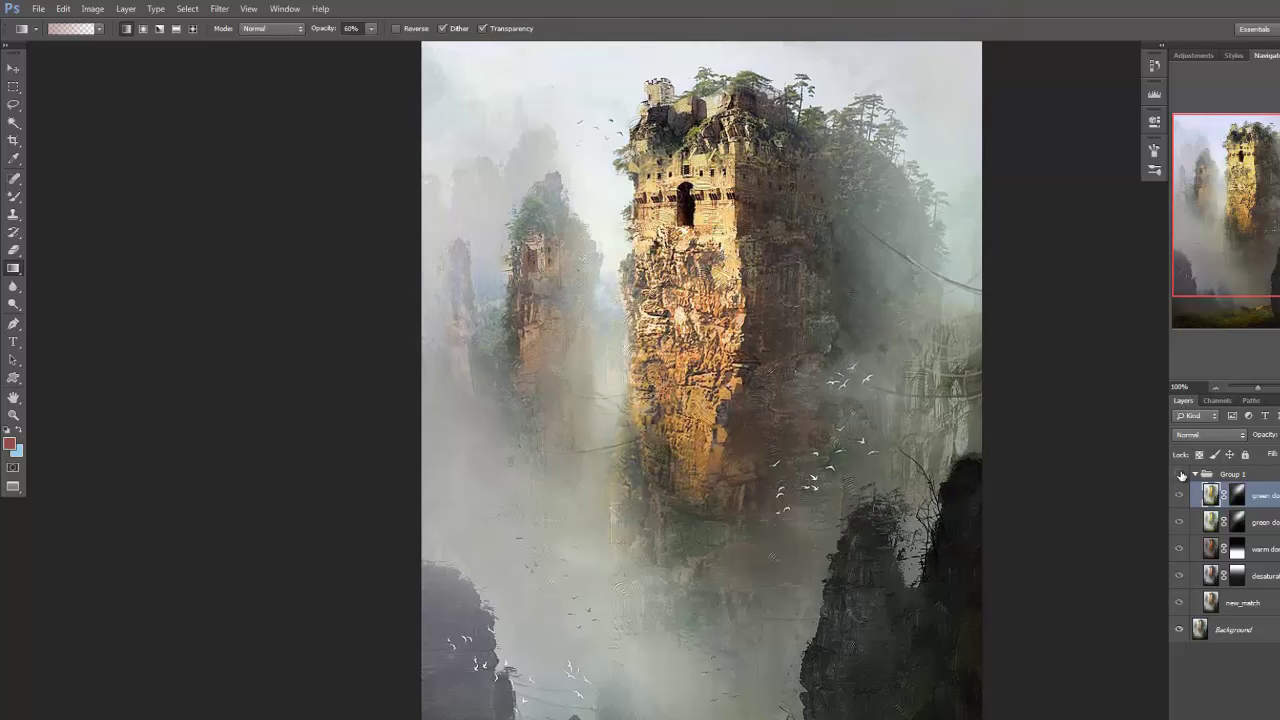
left_click(1178, 475)
left_click_drag(1004, 542, 1020, 517)
key("ctrl+0")
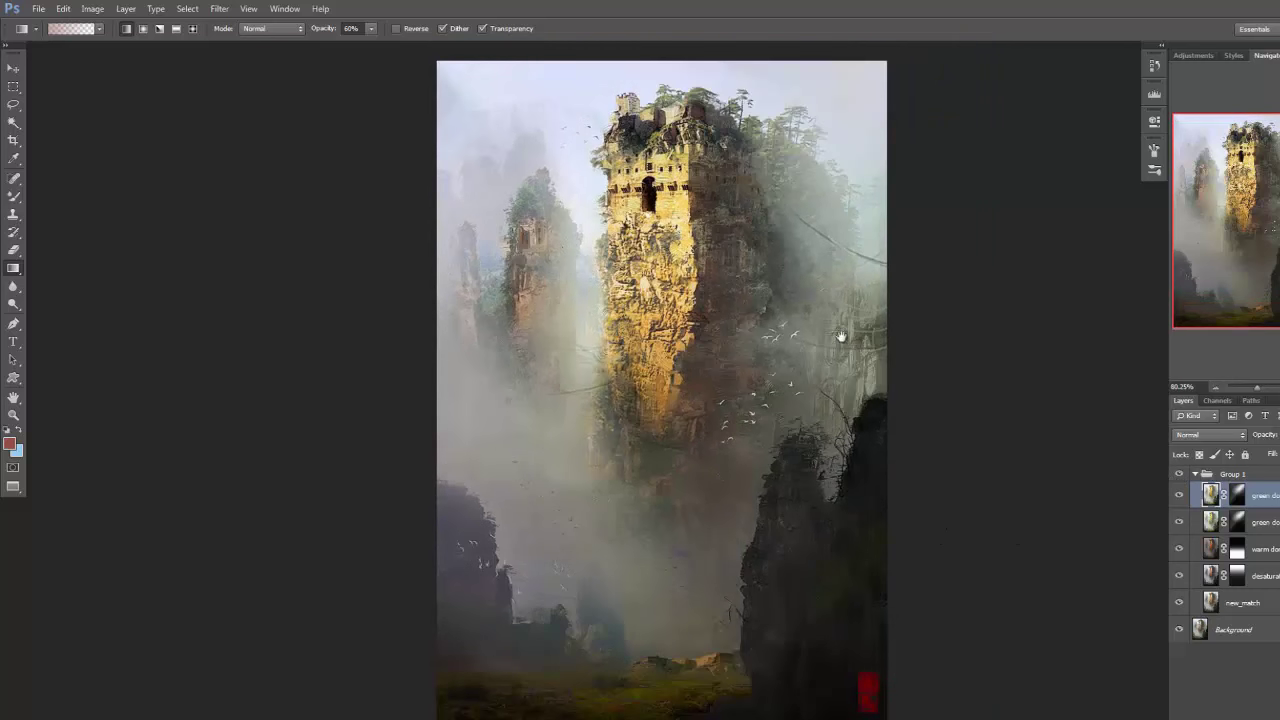
left_click_drag(841, 340, 907, 335)
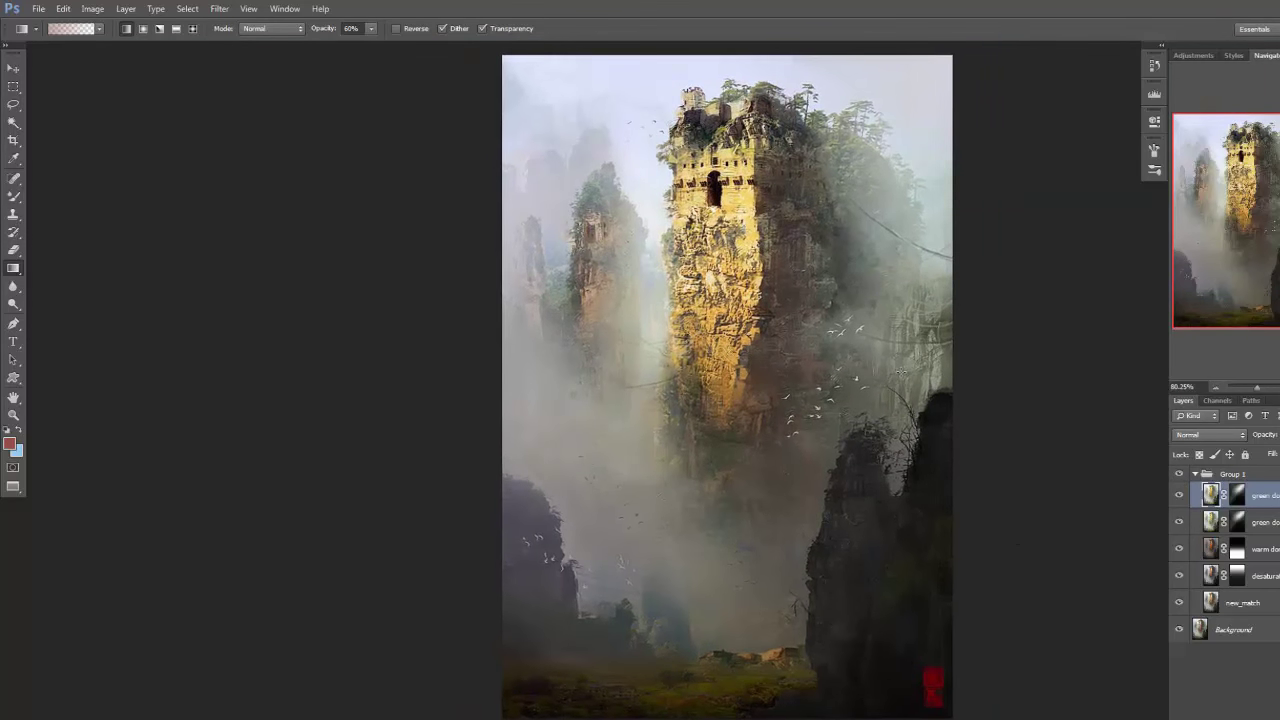
Return to floating document windows, reduce sky fortress.jpg to 50%, and place its window beside the Hawaii reference photo
key("f")
key("f")
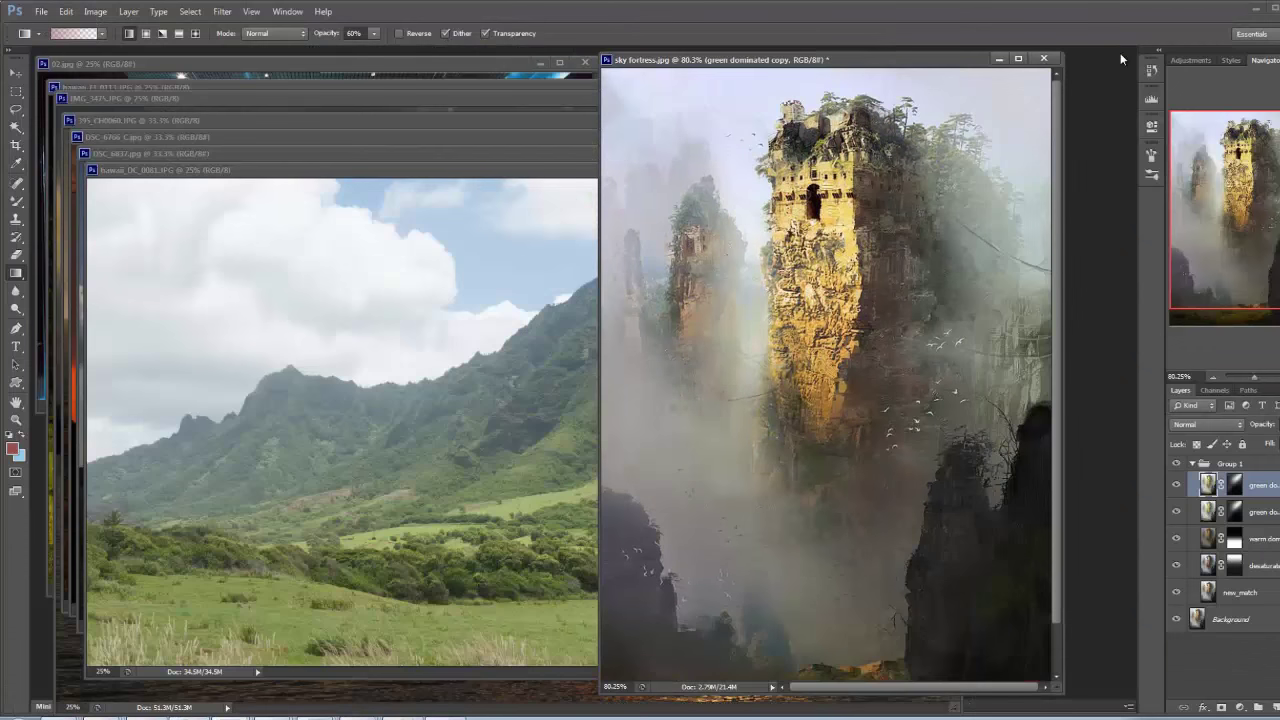
key("ctrl+minus")
key("ctrl+minus")
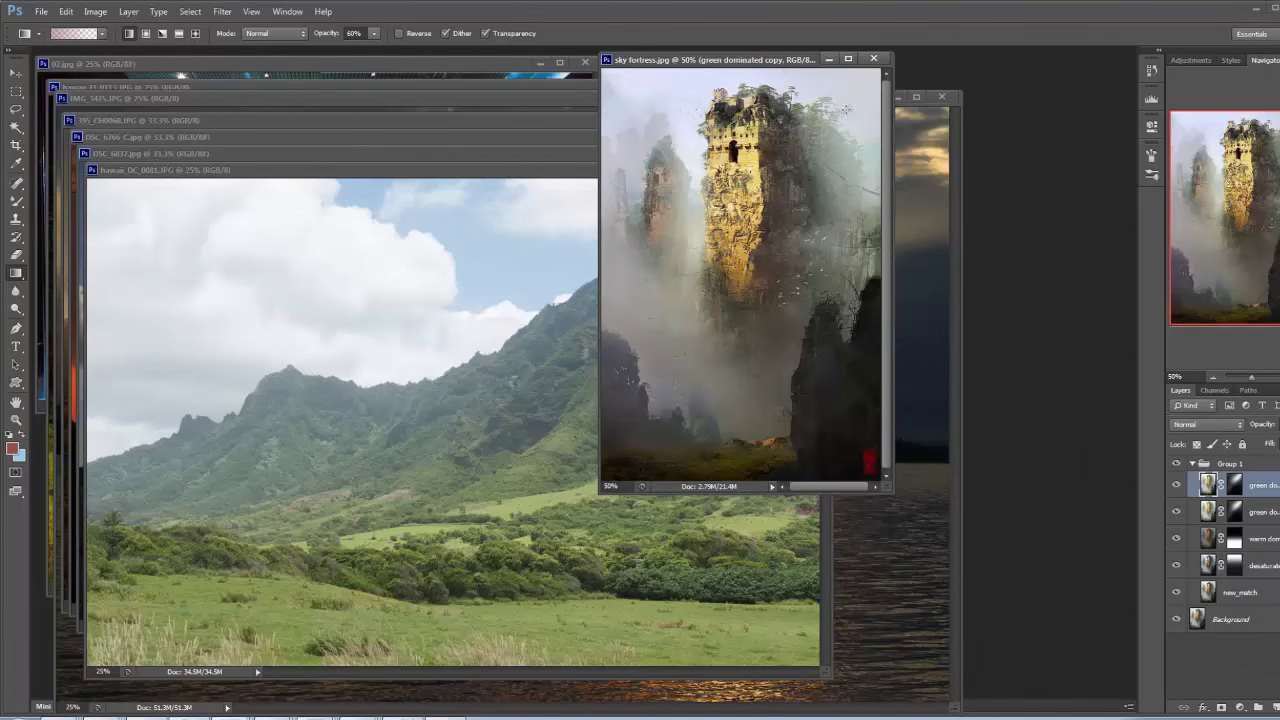
left_click_drag(762, 62, 1002, 52)
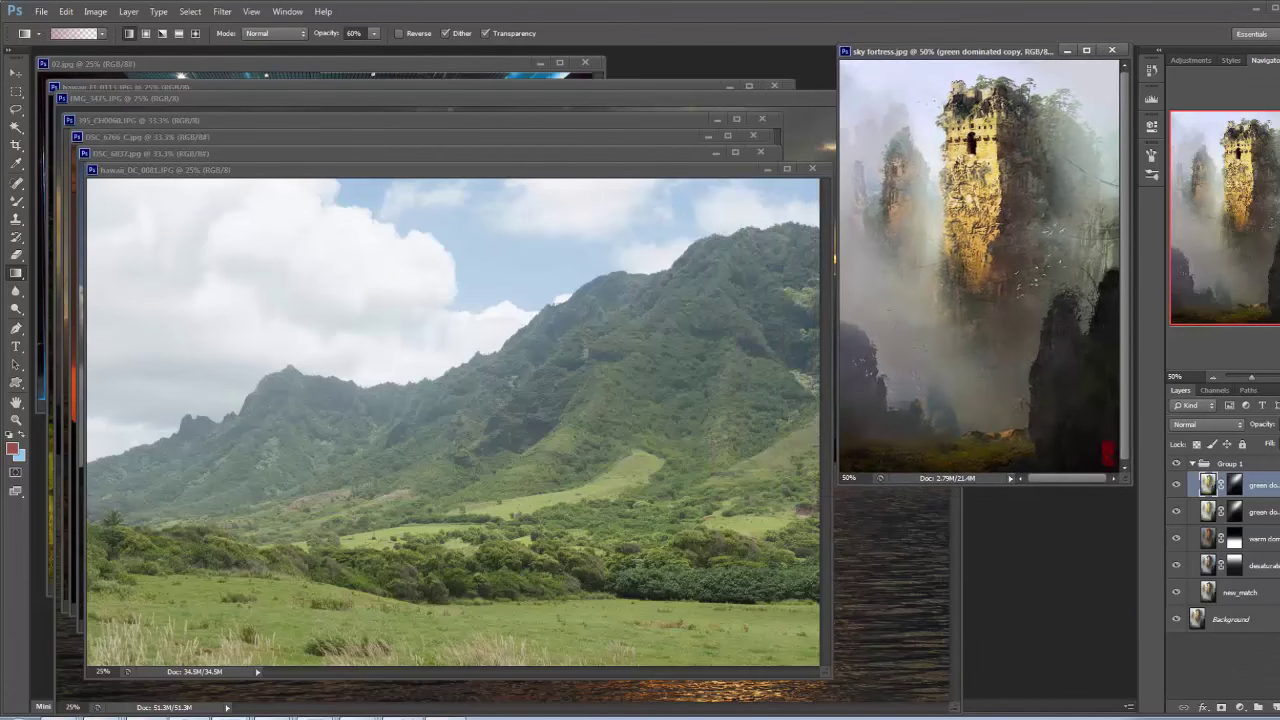
Replace the sky fortress document with crimescene_final.jpg and move the new window away from the stacked reference photos
key("alt+Tab")
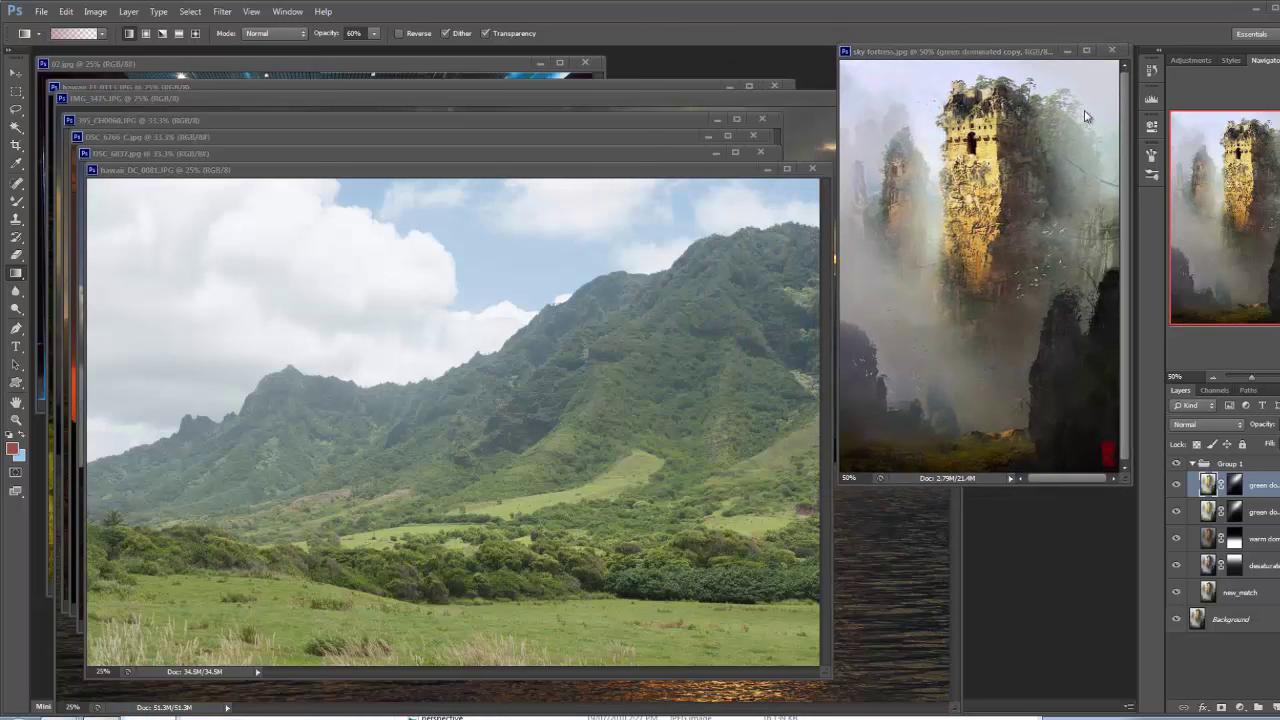
left_click(1111, 50)
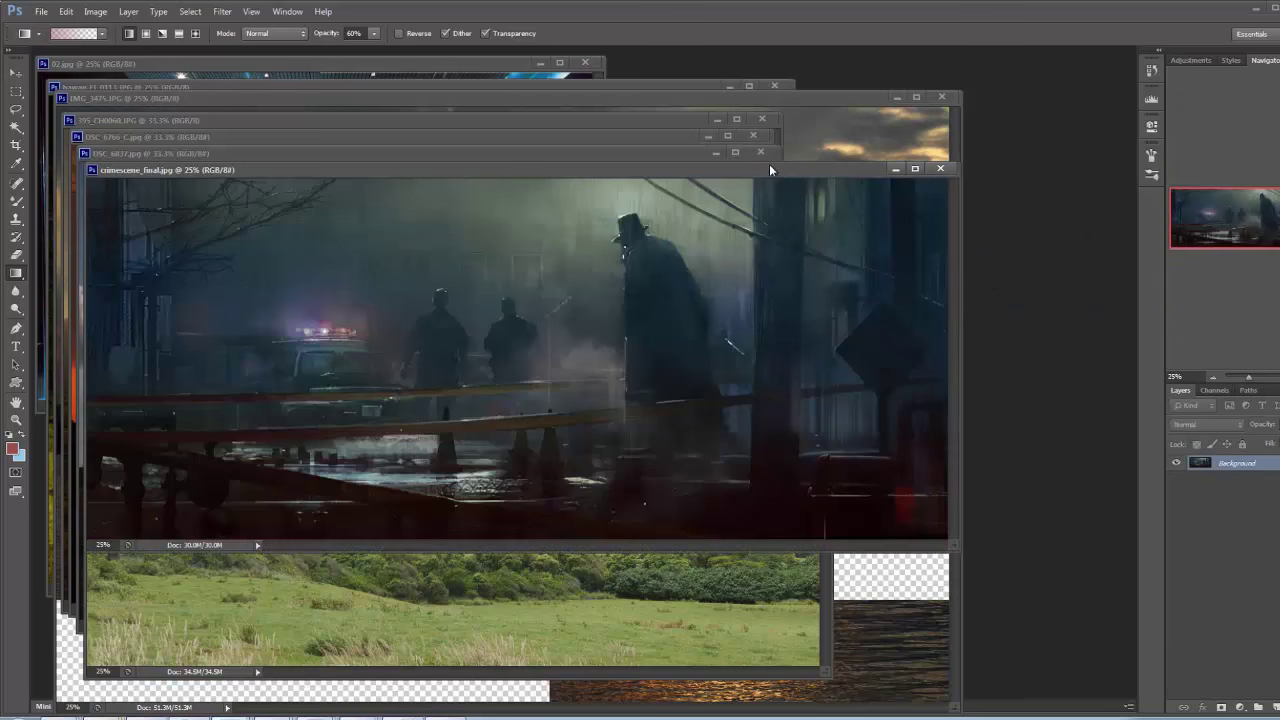
left_click_drag(770, 169, 964, 265)
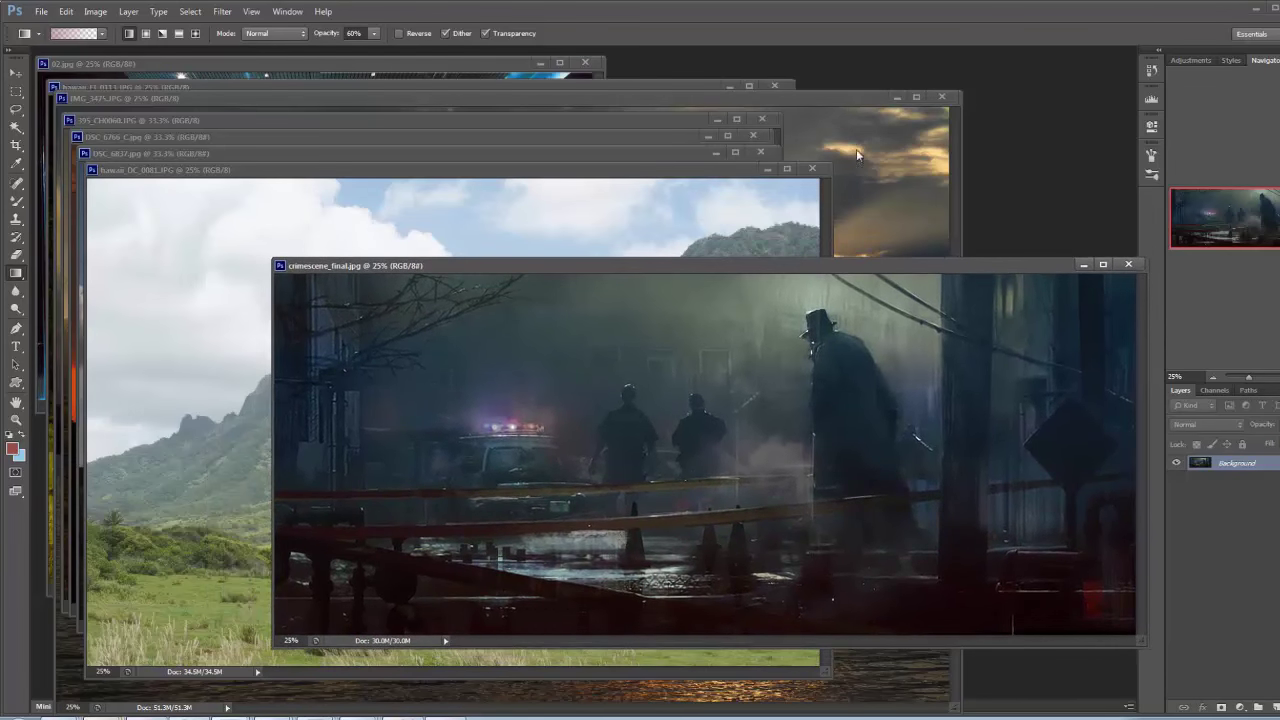
Close all the reference photos, leaving only crimescene_final.jpg open, and reposition its window slightly
left_click(806, 168)
left_click(806, 168)
left_click(762, 154)
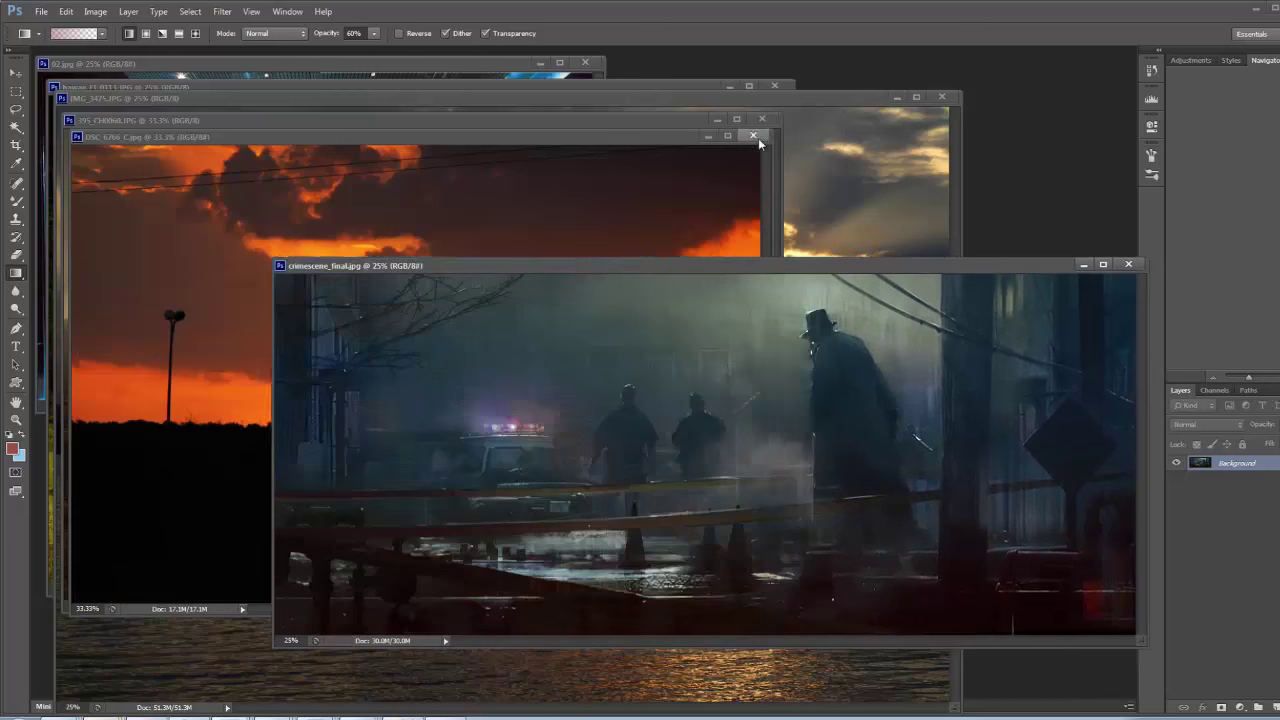
left_click(758, 136)
left_click(764, 122)
left_click(762, 122)
left_click(941, 97)
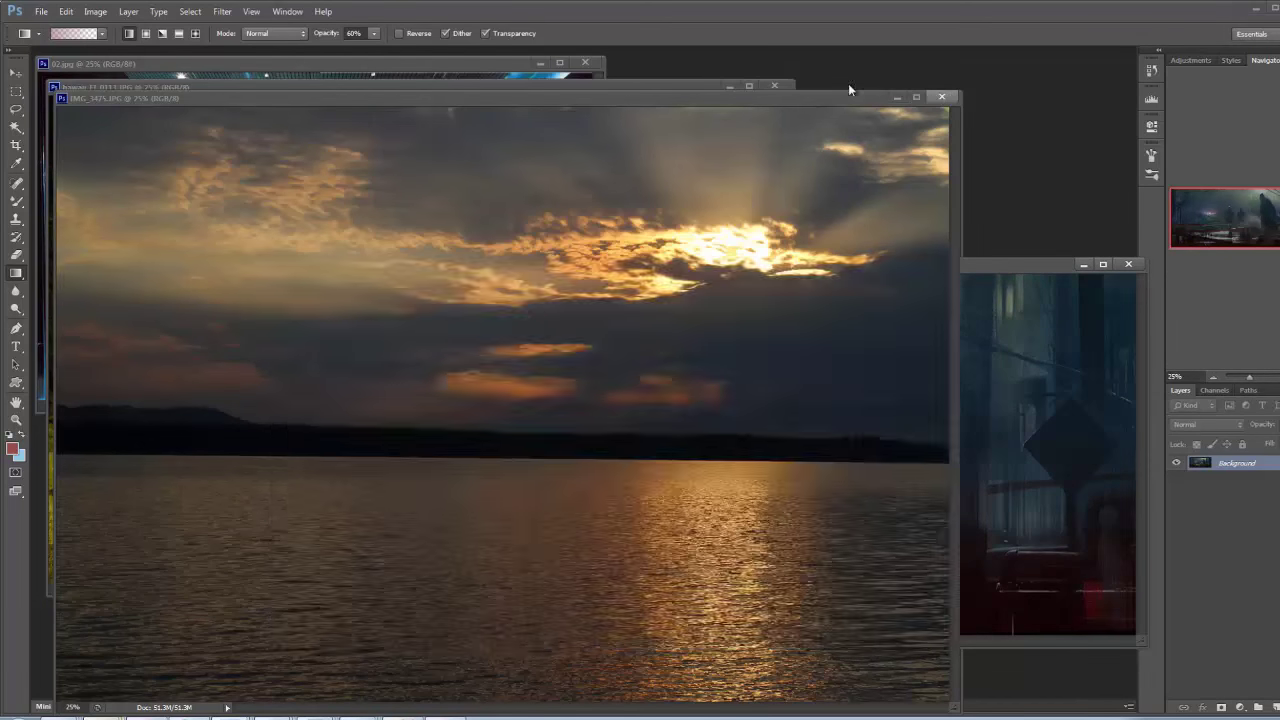
left_click(941, 97)
left_click(769, 86)
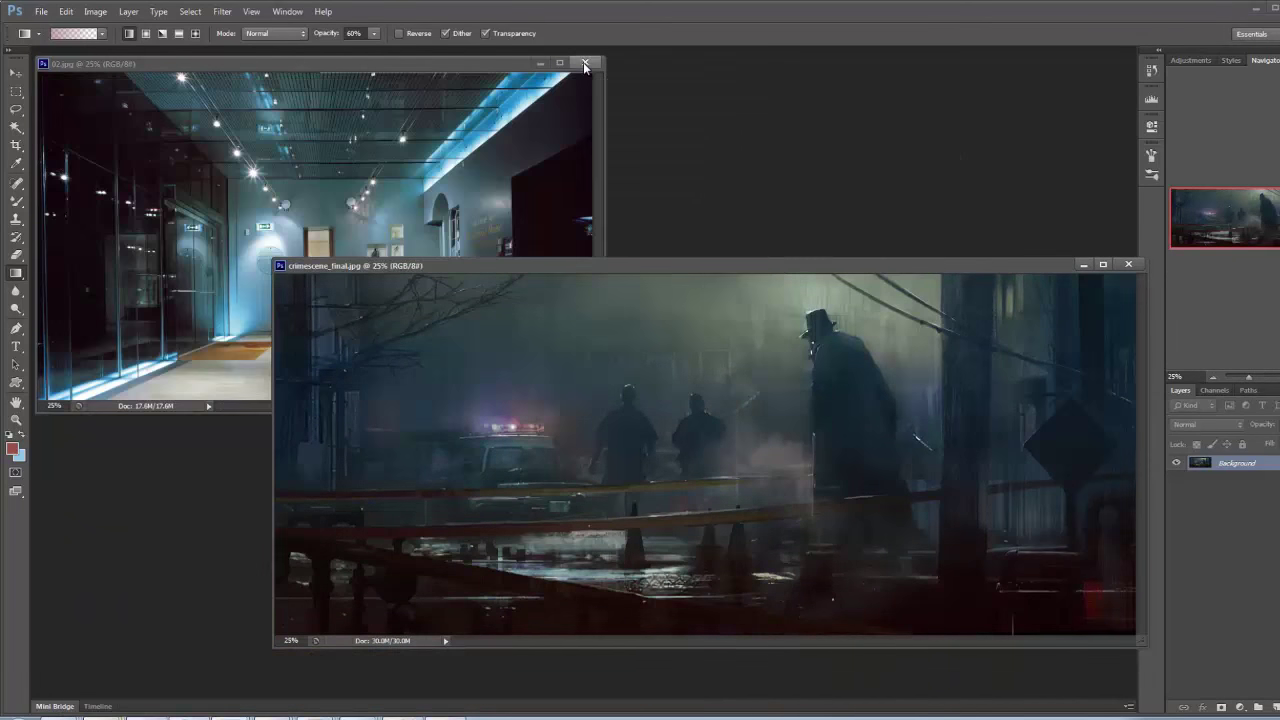
left_click(586, 64)
left_click_drag(663, 266, 654, 256)
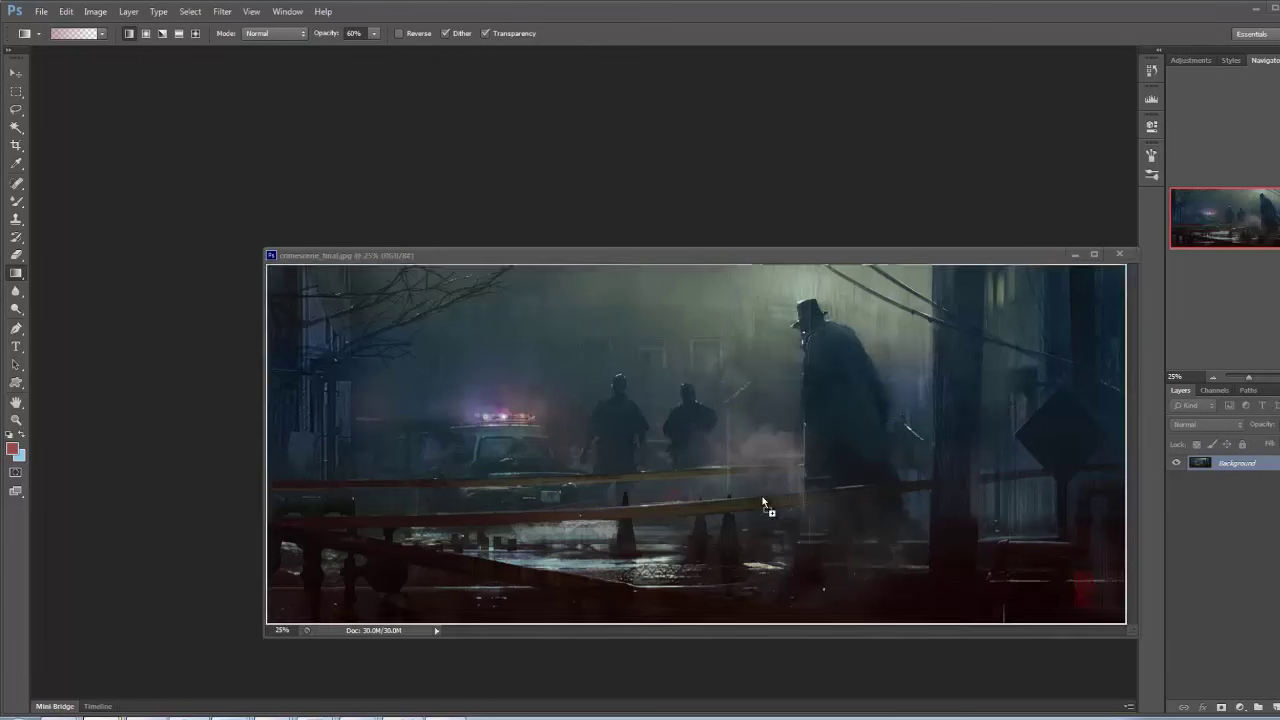
Open the three police-light reference photos, and duplicate the background layer of crimescene_final.jpg
left_click_drag(703, 494, 774, 106)
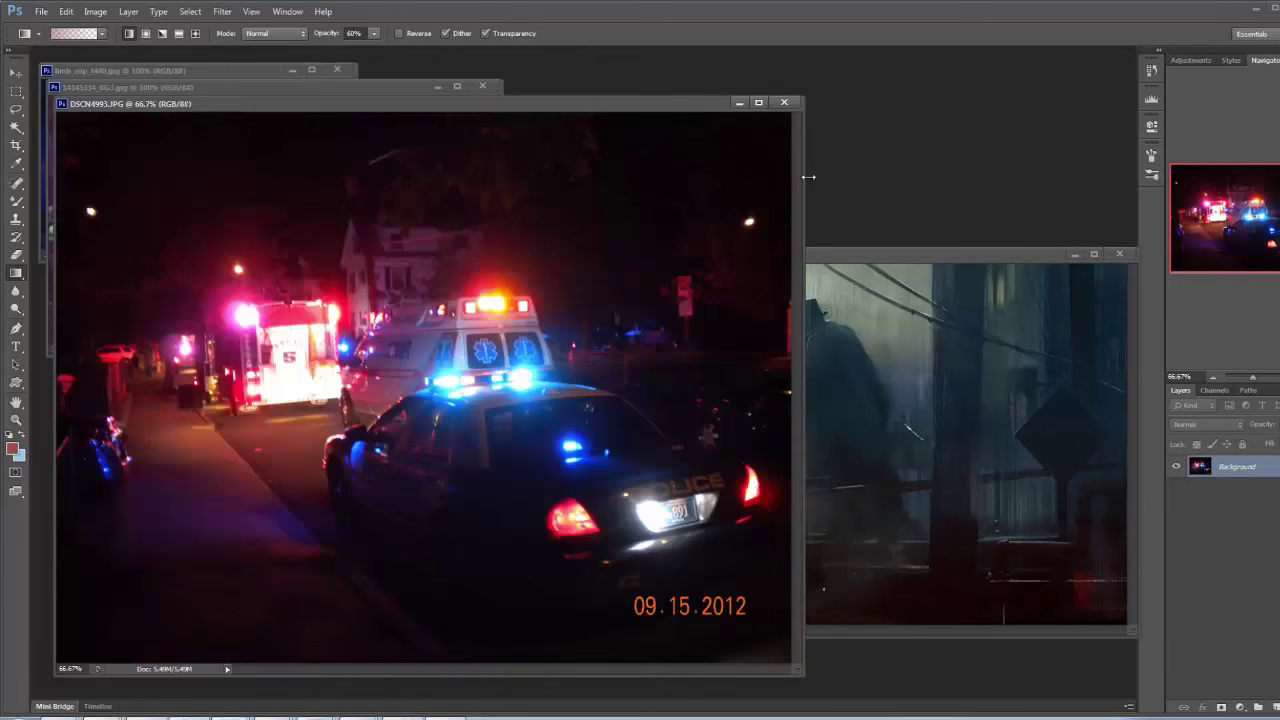
left_click_drag(866, 263, 858, 268)
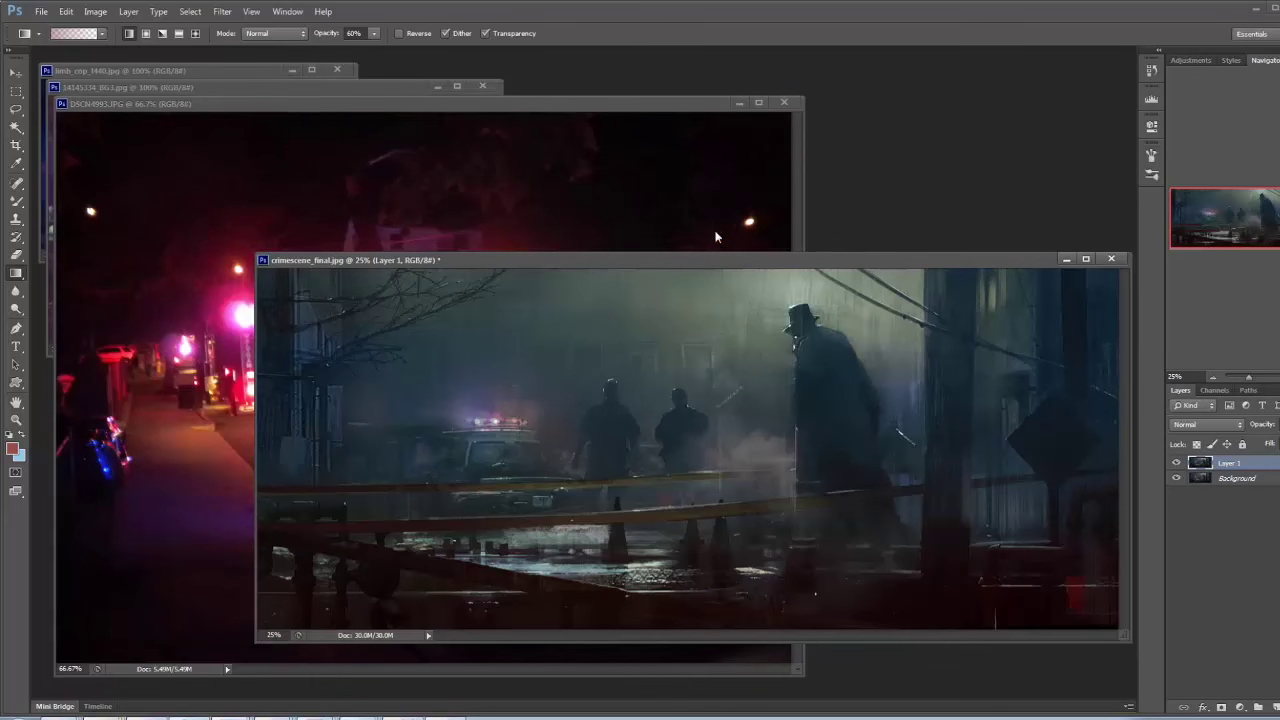
left_click(66, 11)
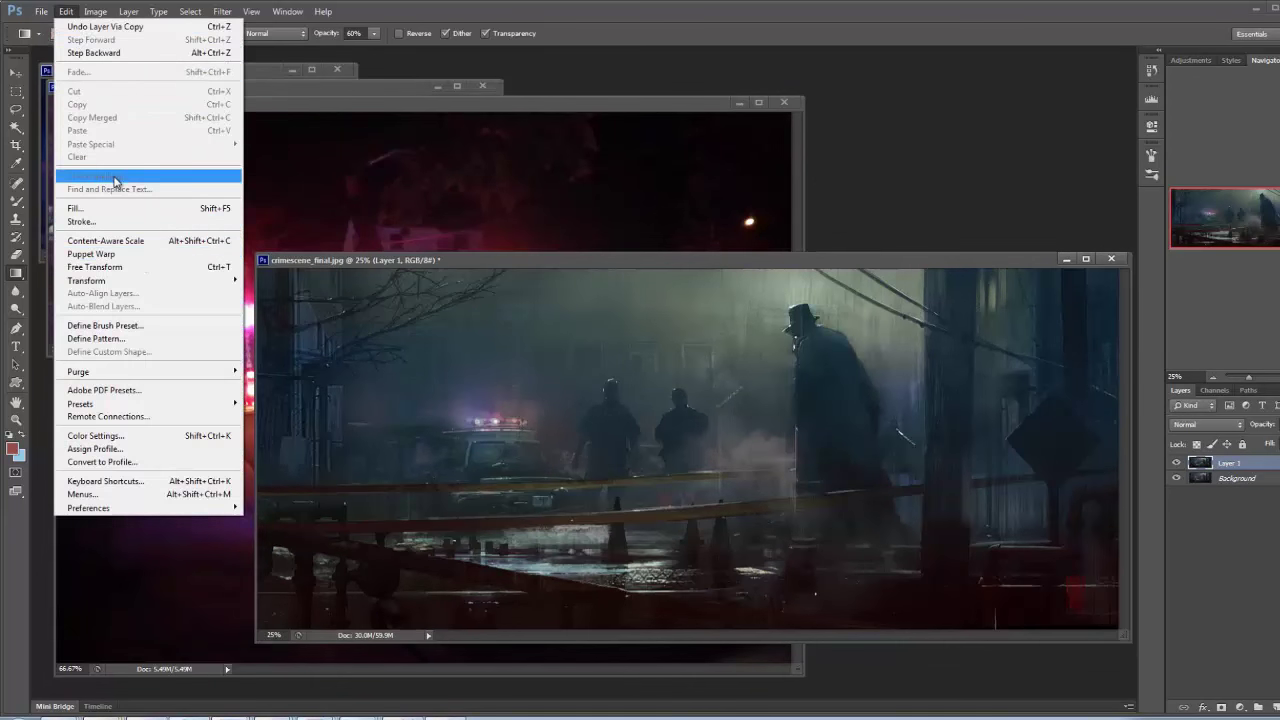
Start Match Color on the duplicated crime scene layer with limb_cop_t440.jpg as the source, keeping the dialog clear of the painting
mouse_move(95, 11)
mouse_move(124, 47)
left_click(296, 332)
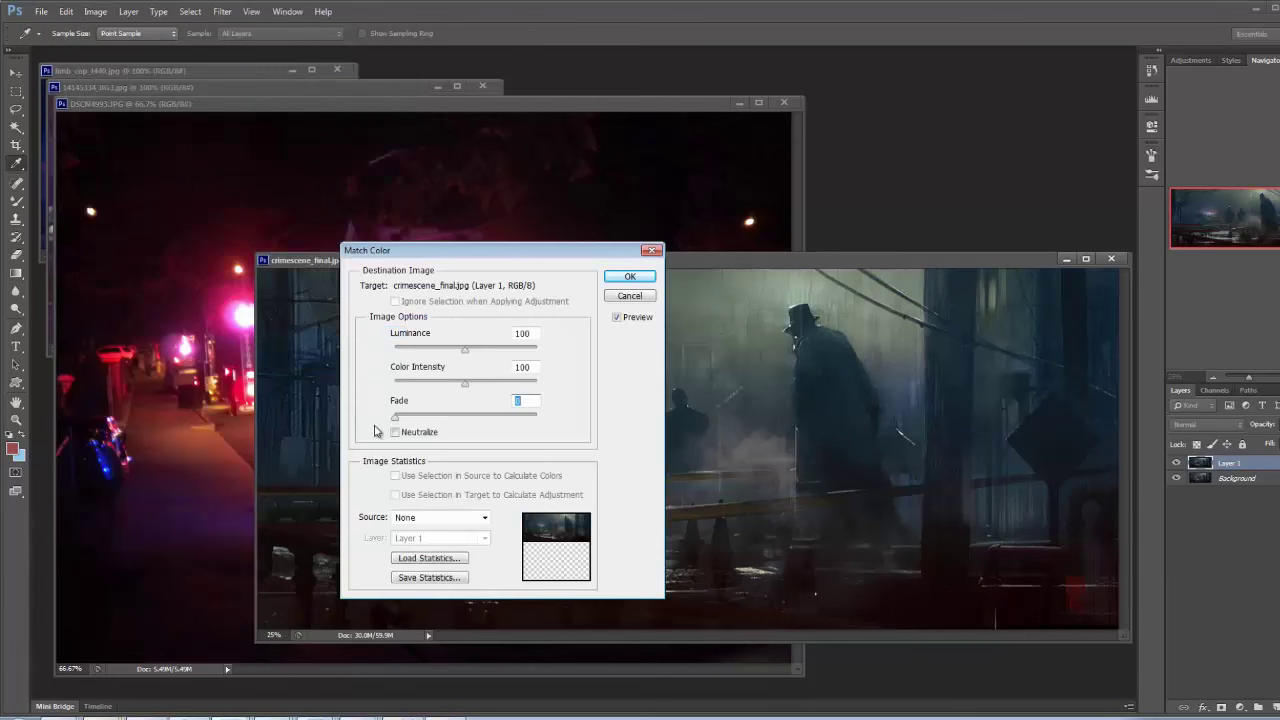
left_click(476, 521)
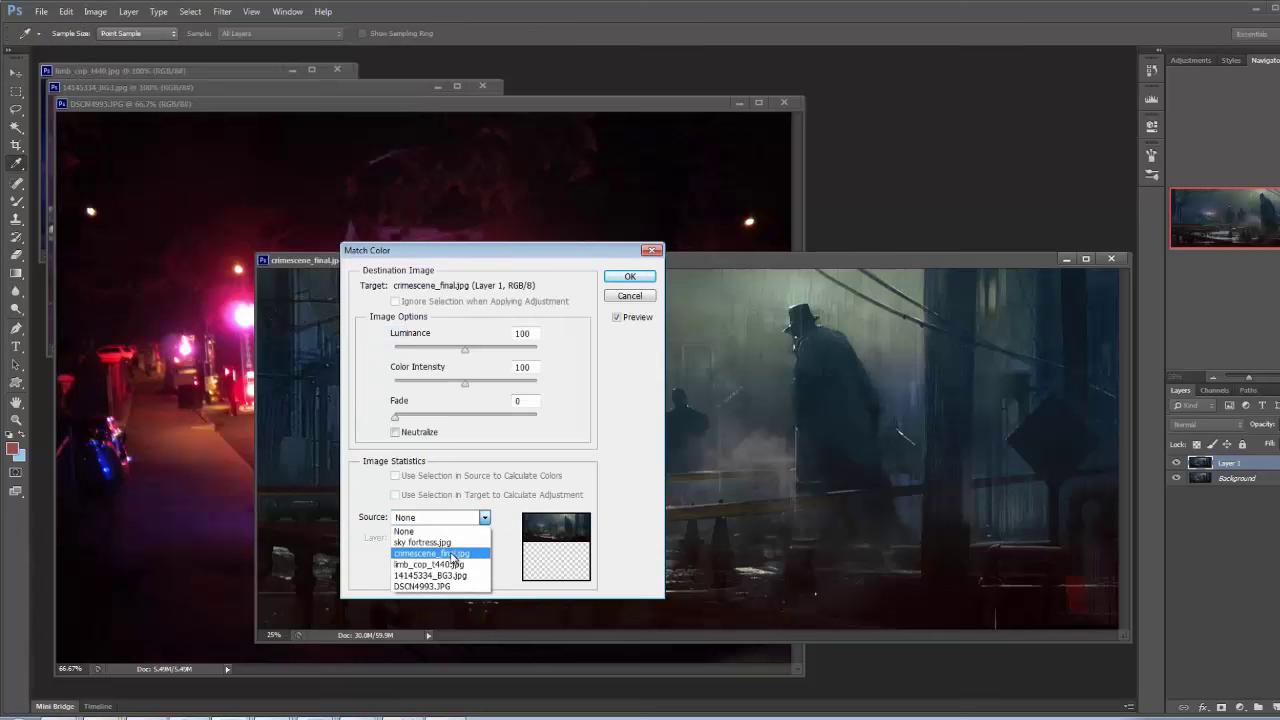
left_click(450, 565)
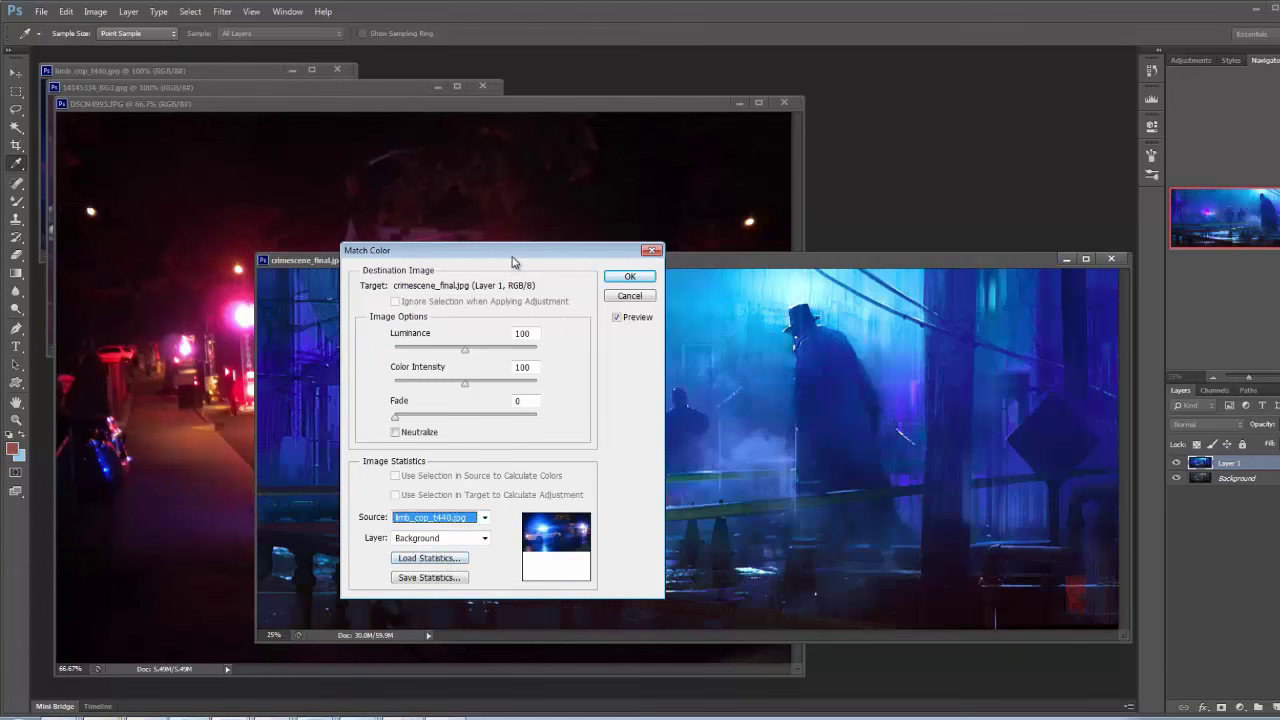
left_click_drag(513, 262, 1041, 77)
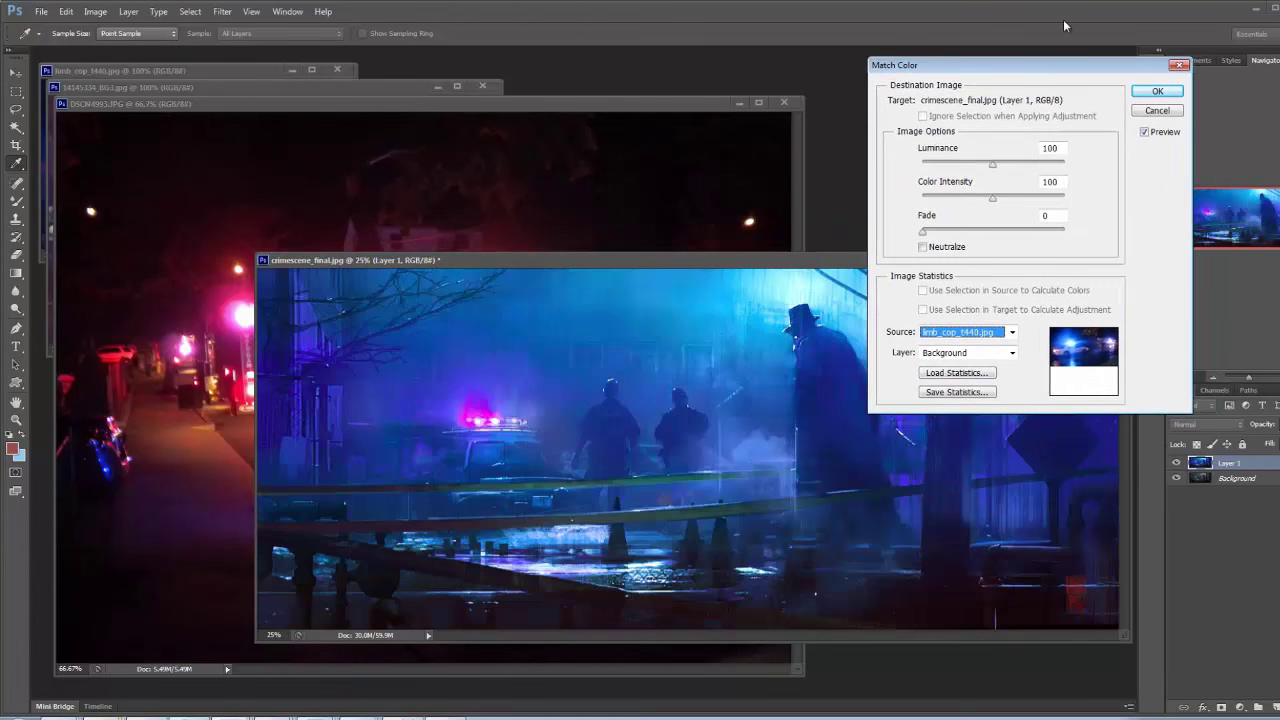
Preview the other reference photos through DSCN4993.JPG as the color source, and return to limb_cop_t440.jpg
key("Down")
key("Down")
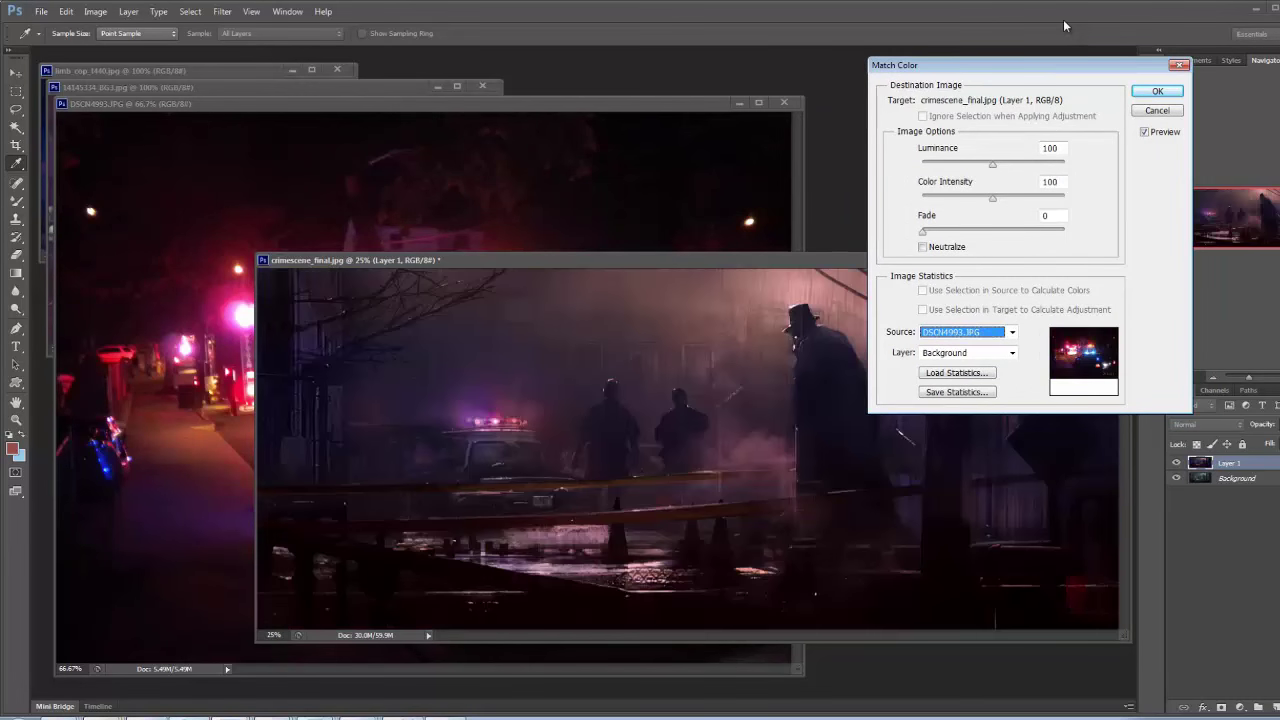
key("Up")
key("Up")
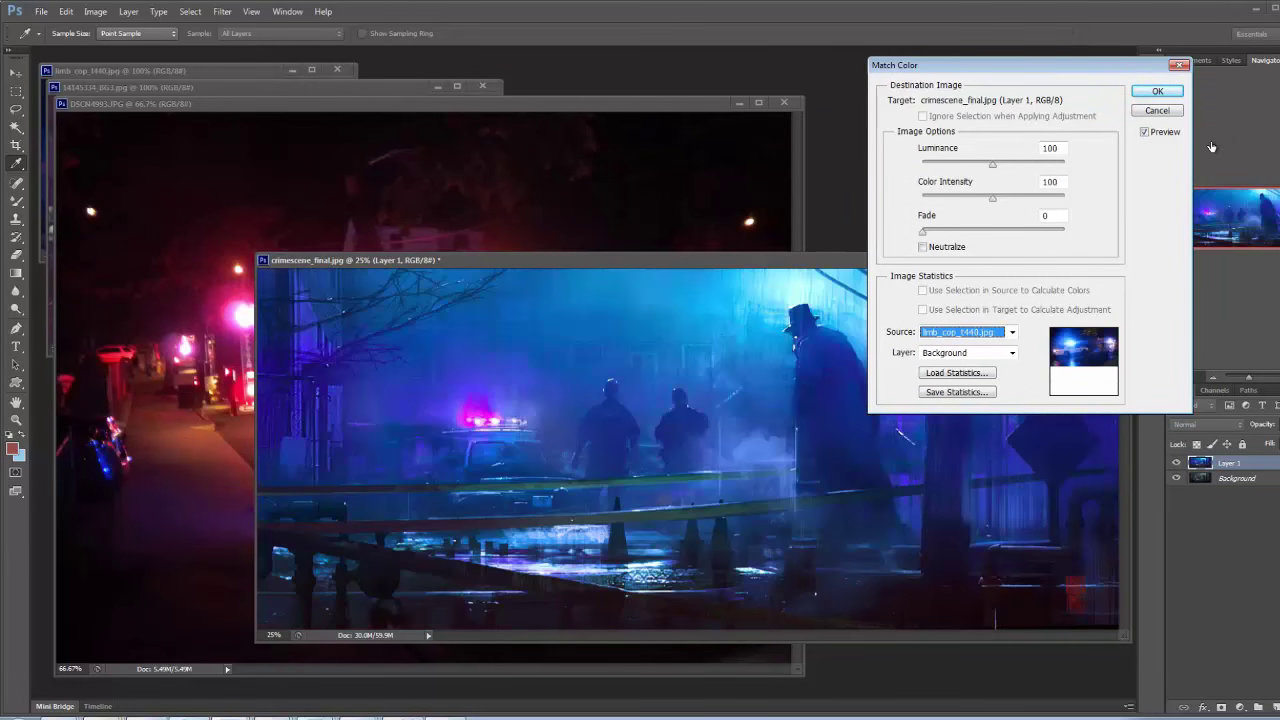
Set the color match's luminance to 59 and color intensity to about 120, add a slight fade, and apply it
left_click(993, 168)
left_click_drag(993, 168, 1008, 203)
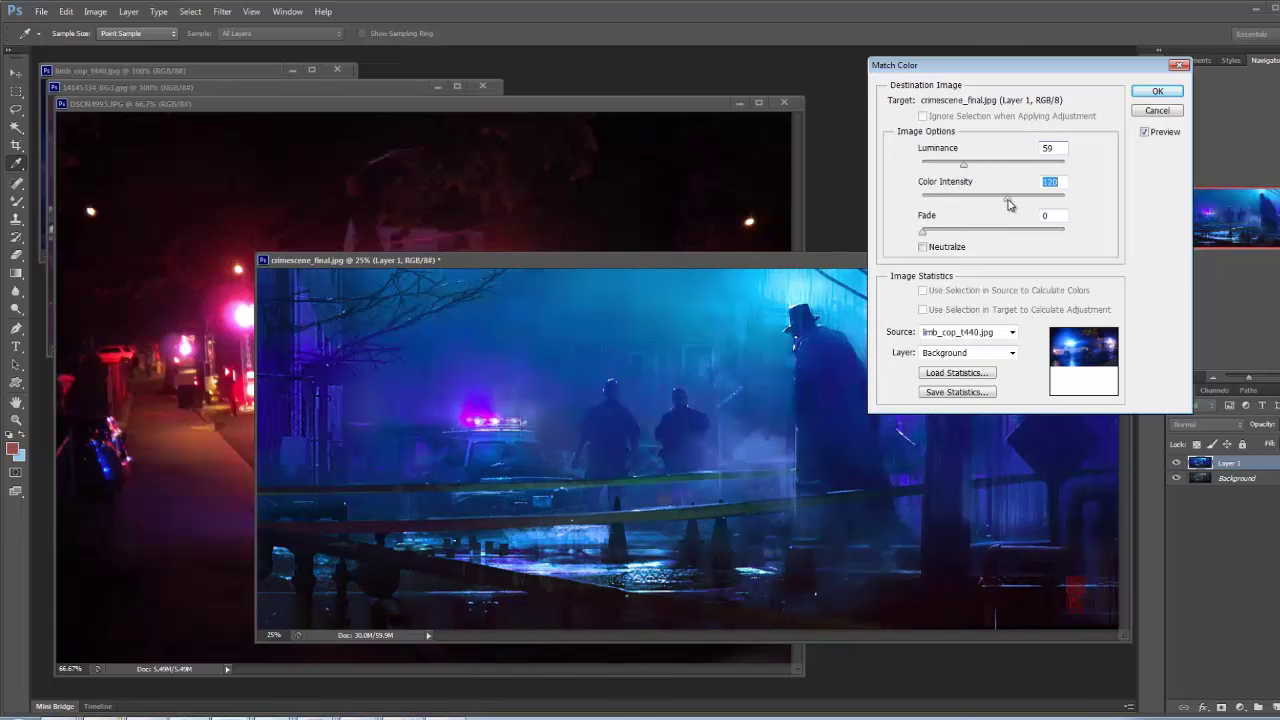
mouse_move(923, 232)
left_mouse_down()
mouse_move(964, 237)
mouse_move(934, 238)
left_mouse_up()
left_click(1157, 91)
key("g")
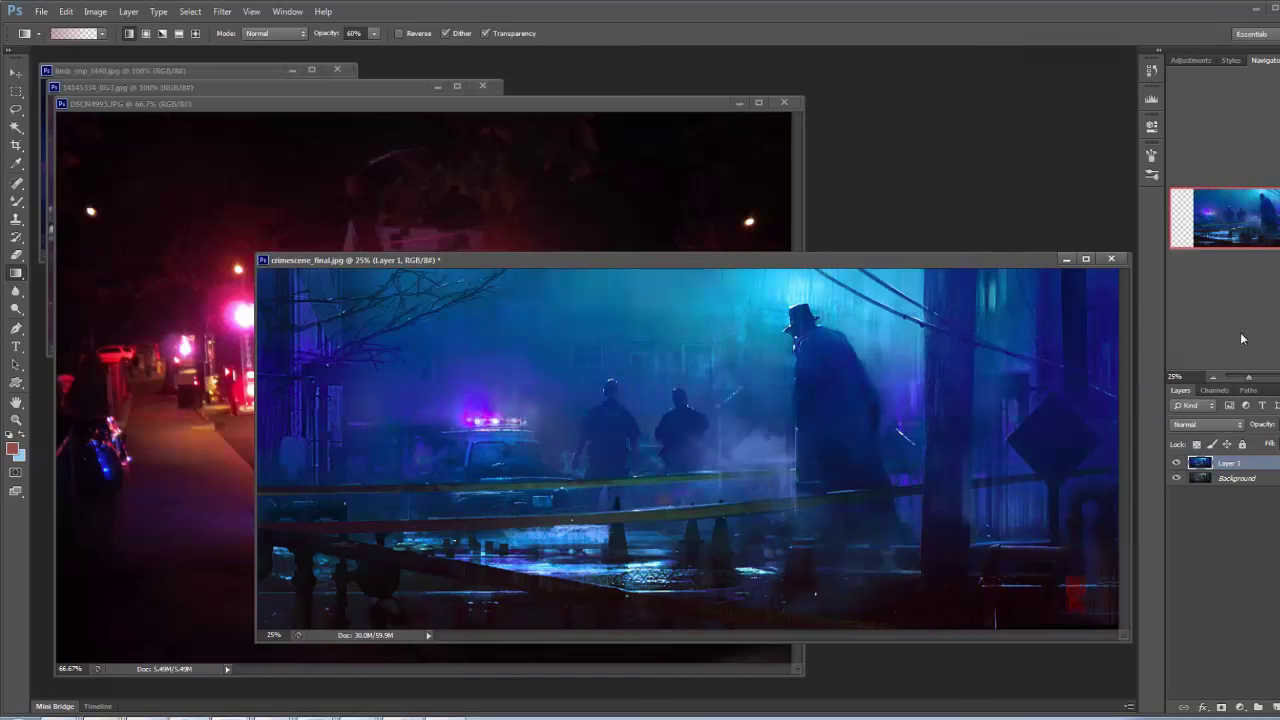
Compare Layer 1 with the original, and blend it out of the underlying layer's shadows with a gray Blend If split of 51 / 97
left_click(1177, 463)
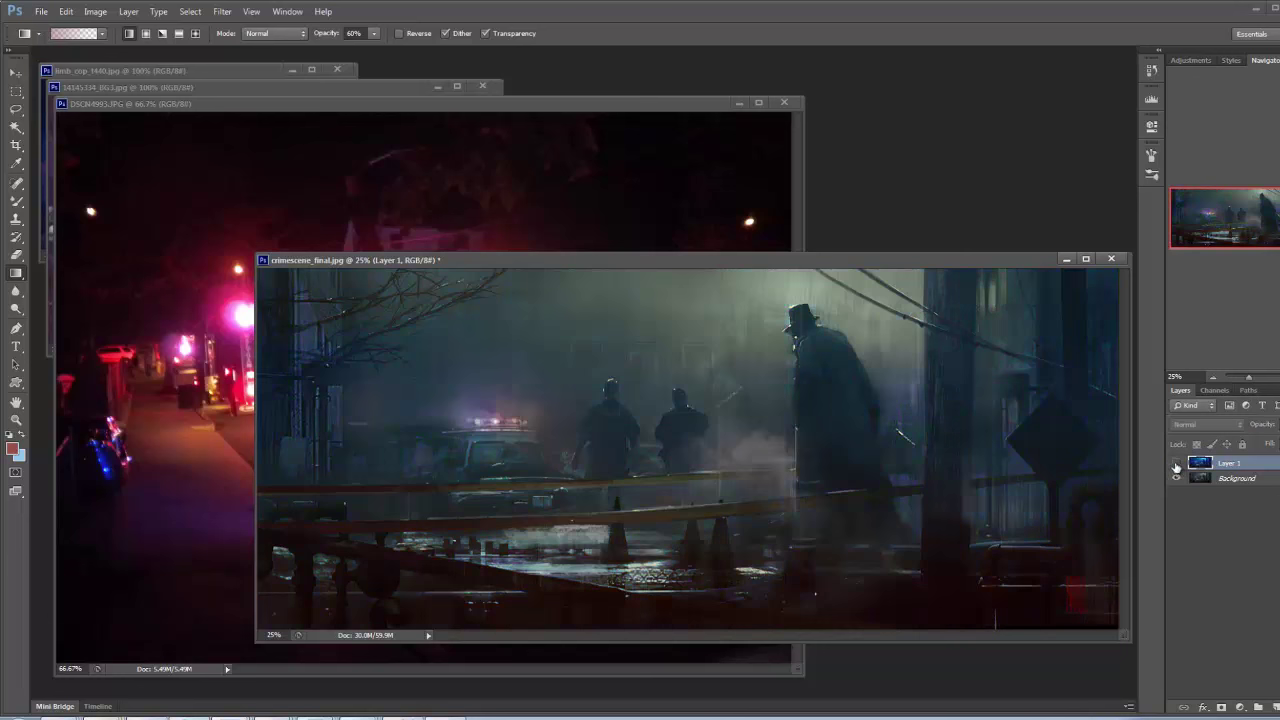
left_click(1177, 463)
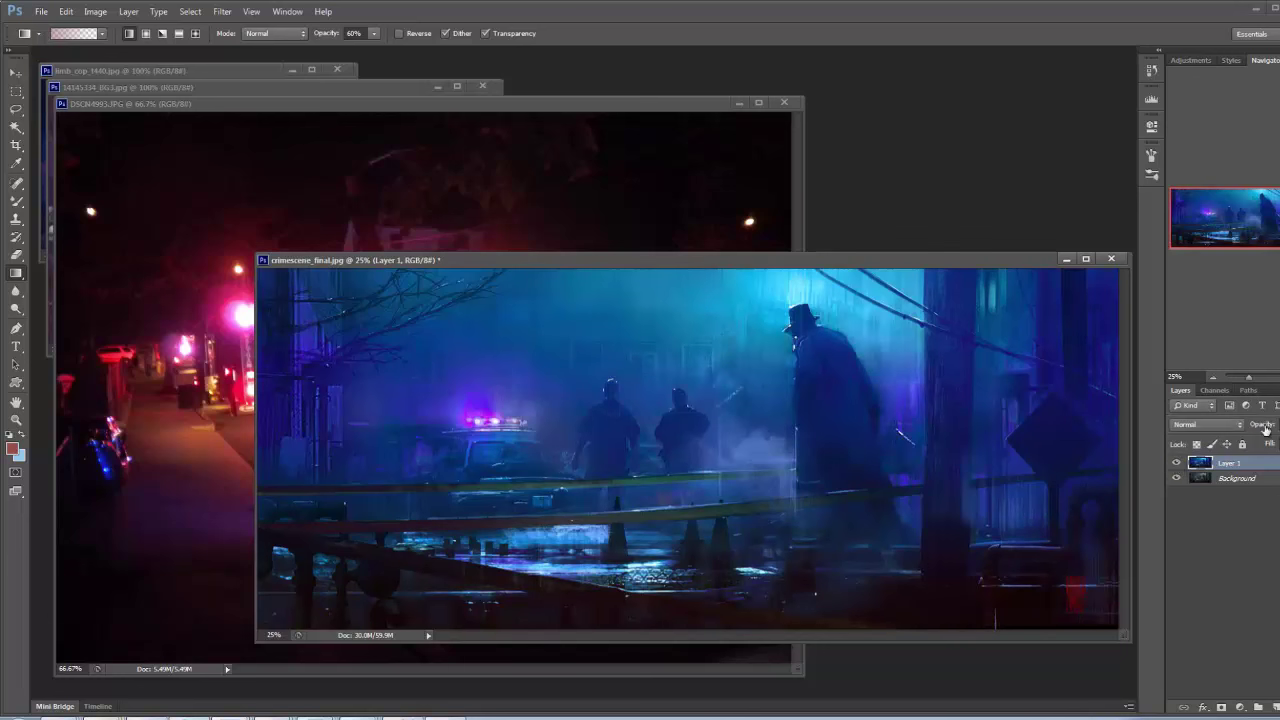
double_click(1262, 463)
left_click_drag(1002, 462, 1065, 468)
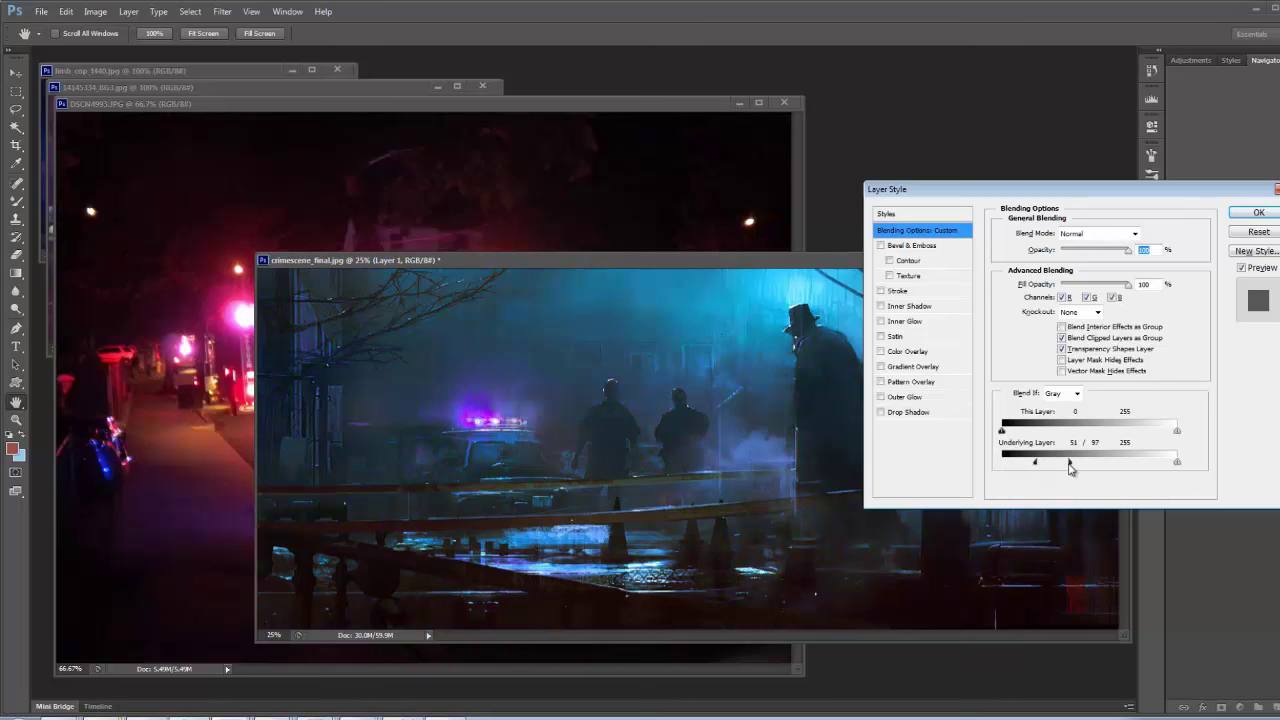
left_click(1258, 213)
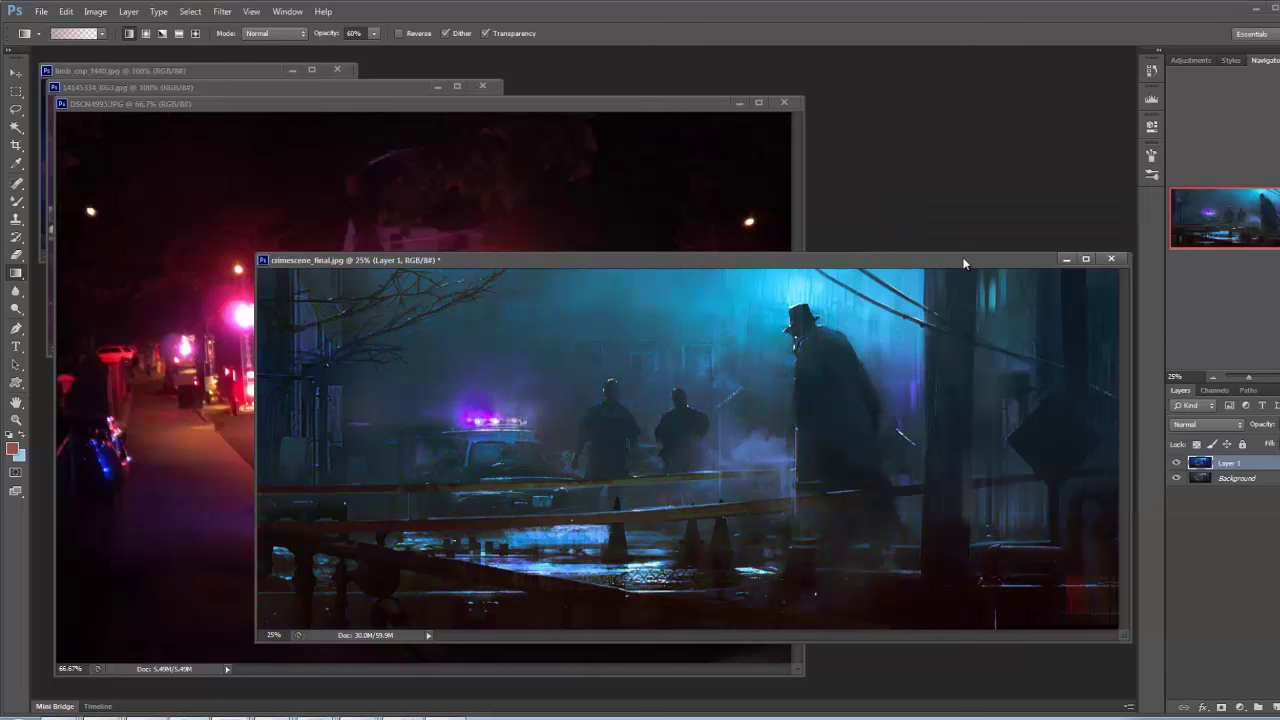
Reposition the crime scene window and compare the painting with Layer 1 hidden and shown
left_click_drag(967, 260, 941, 197)
left_click(1176, 463)
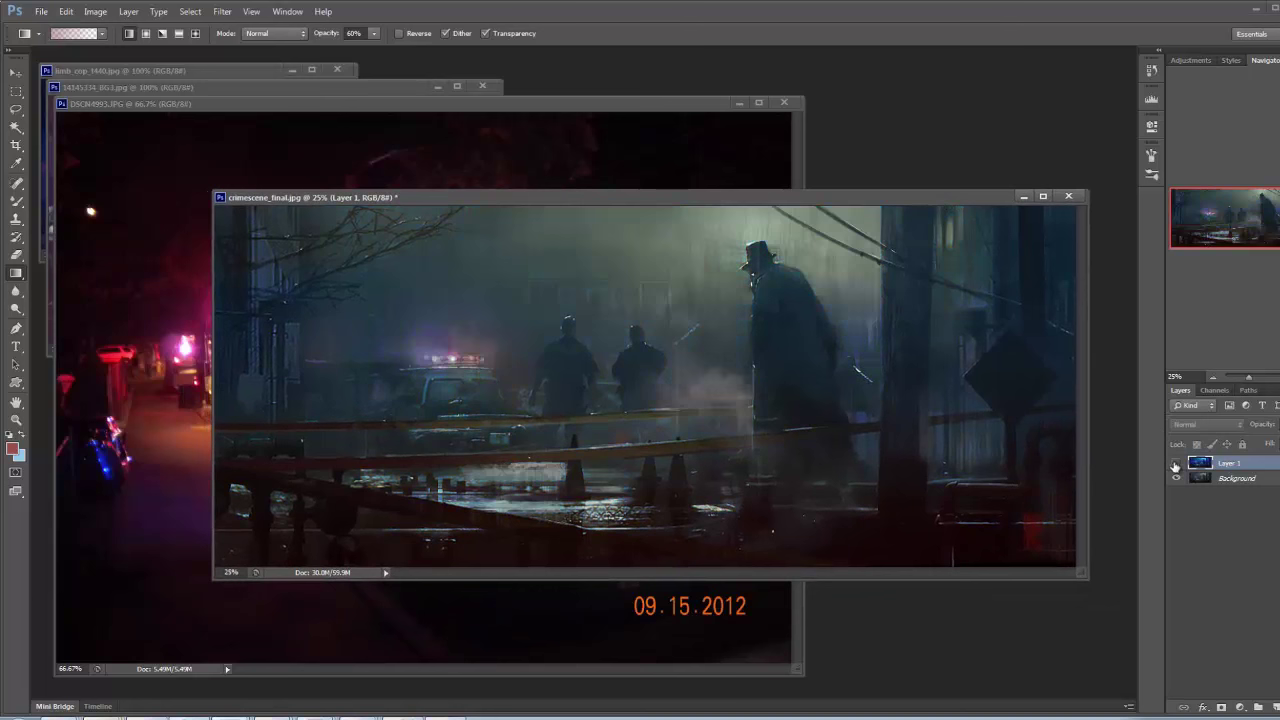
left_click(1176, 463)
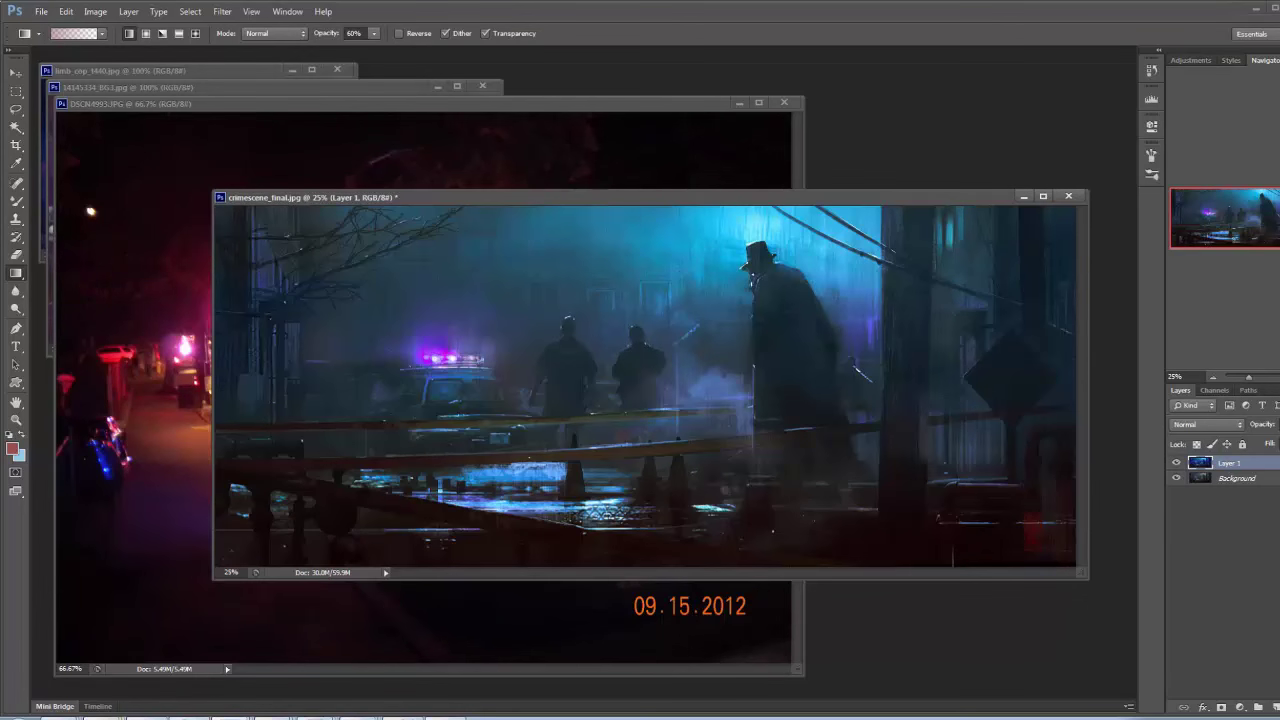
left_click_drag(843, 198, 869, 219)
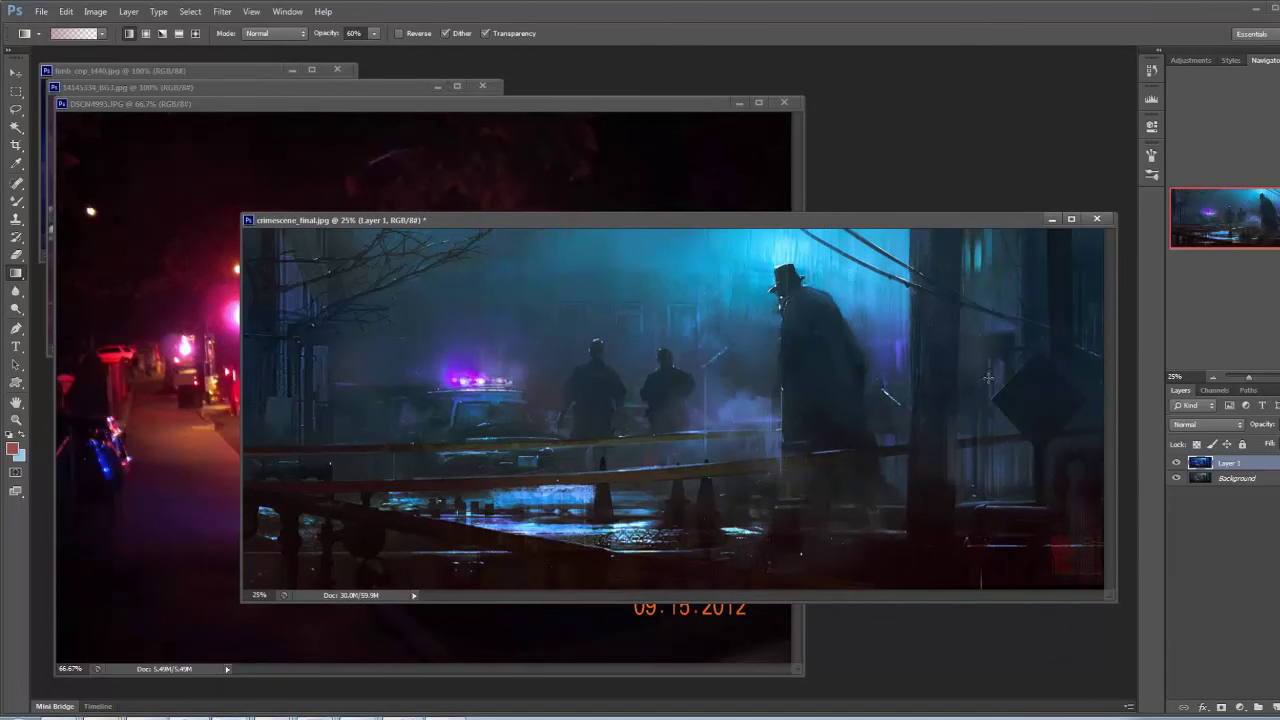
left_click(1177, 464)
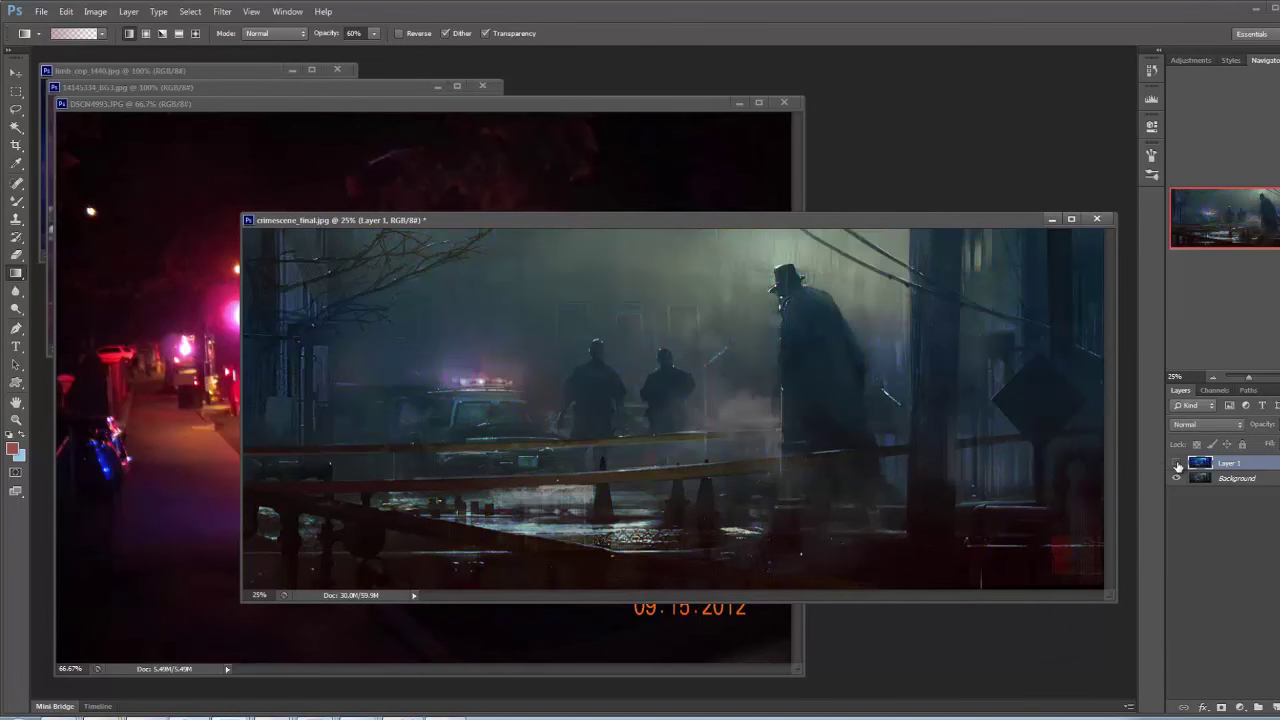
left_click(1177, 463)
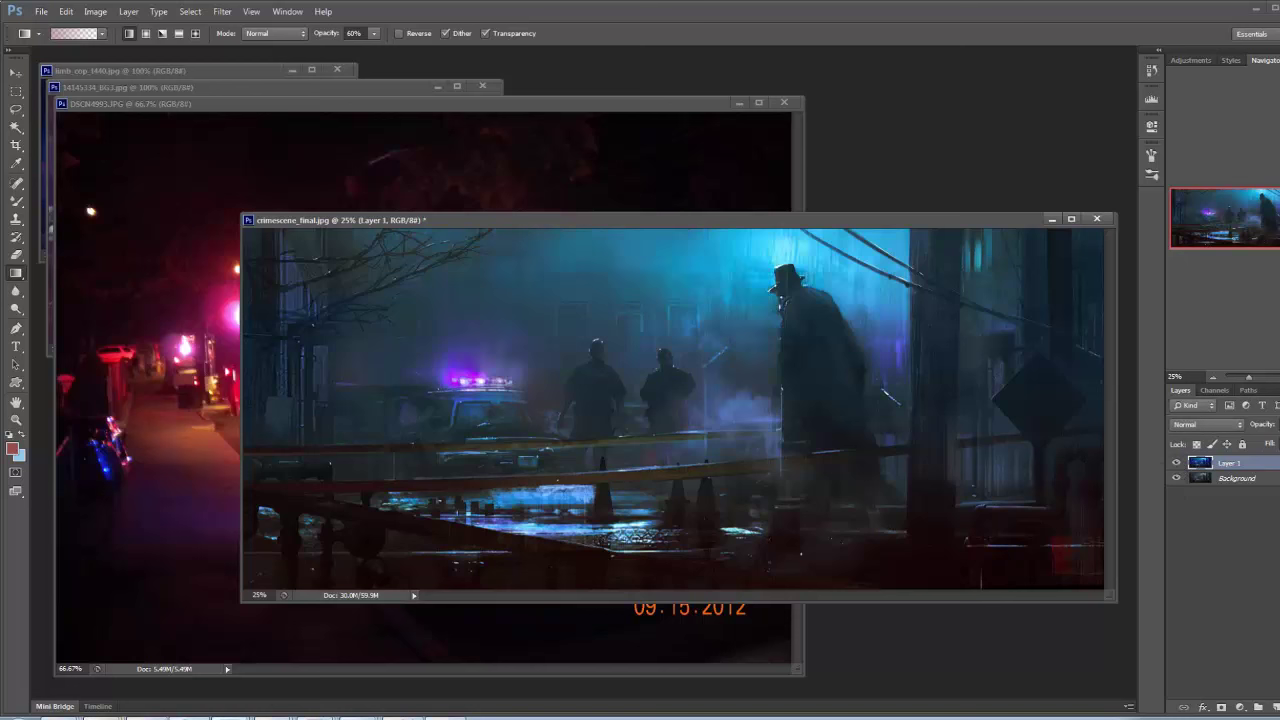
Minimize crimescene_final.jpg and close the three police-light reference photos
key("alt+Tab")
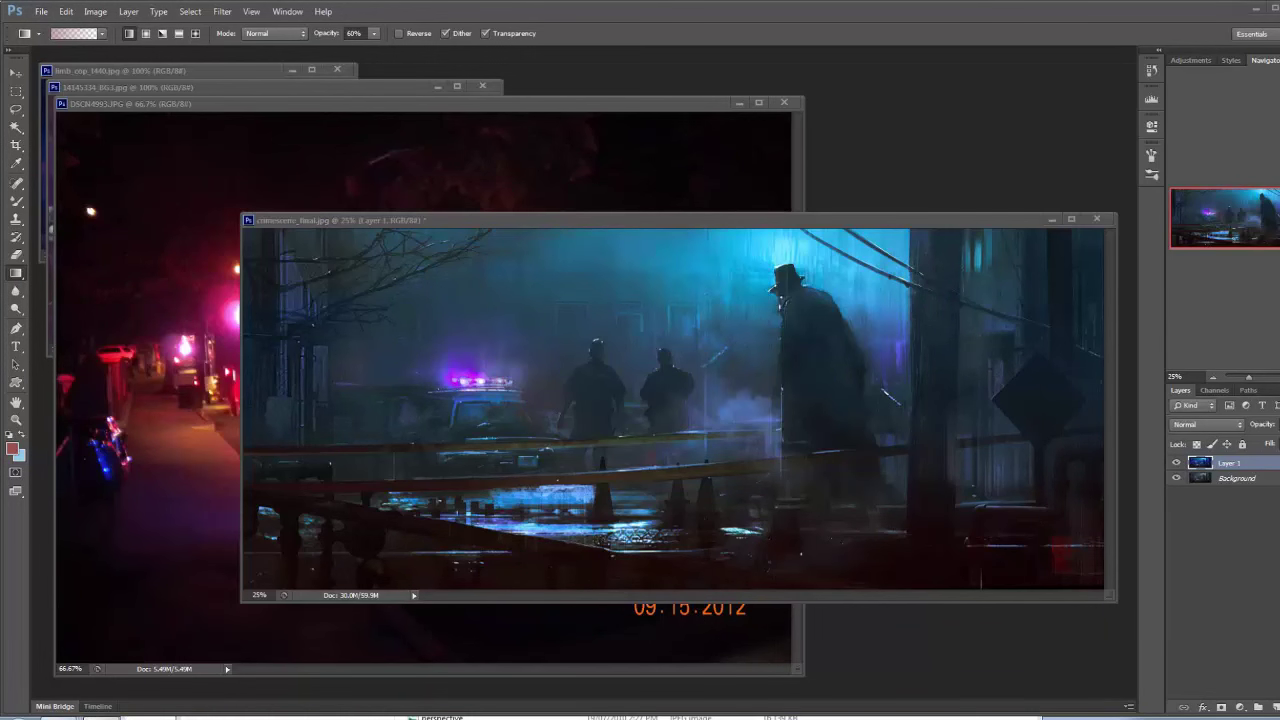
left_click(1052, 219)
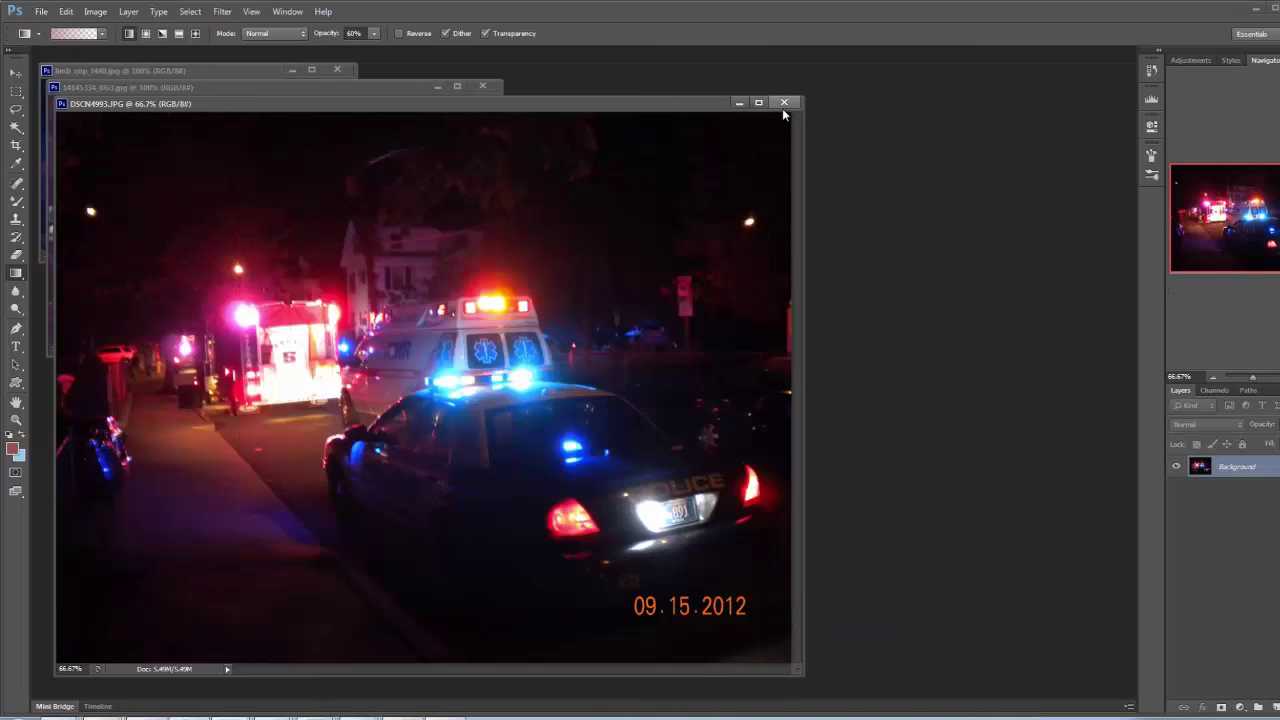
left_click_drag(650, 104, 634, 113)
key("ctrl+alt+w")
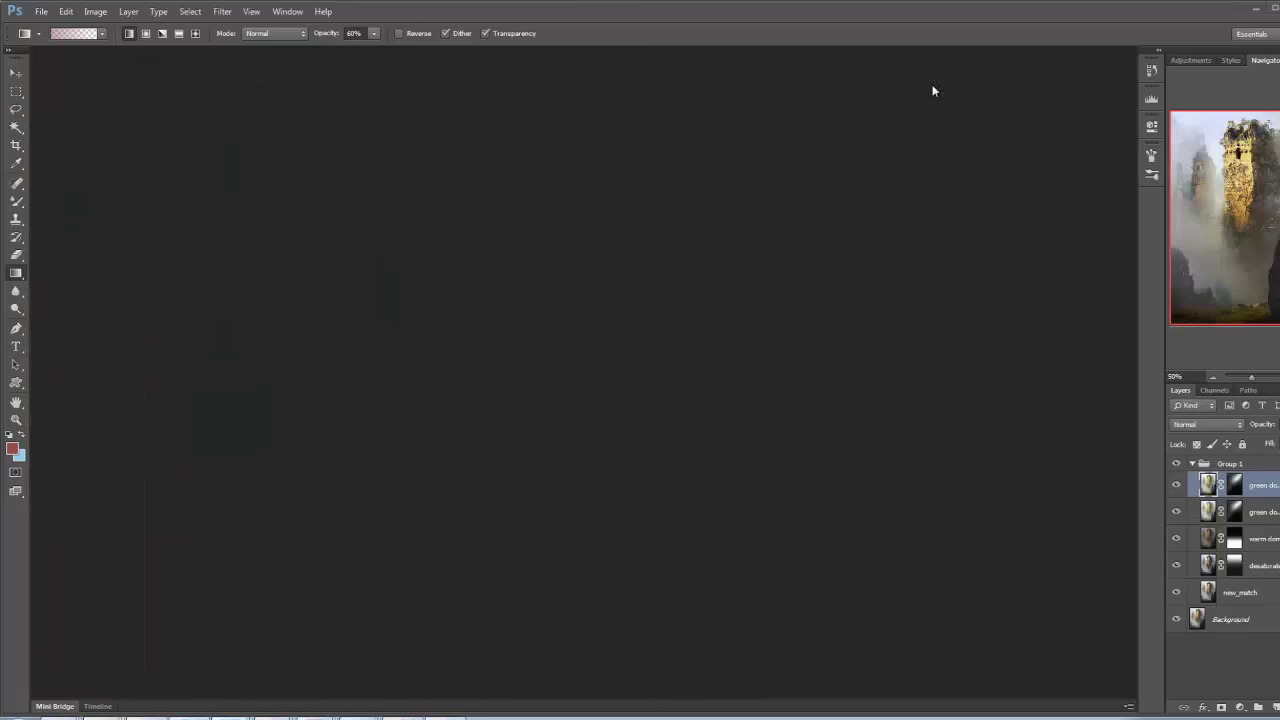
Open Street View.tif and the five classical reference paintings, and duplicate the background layer of Street View.tif
left_click_drag(1015, 330, 794, 358)
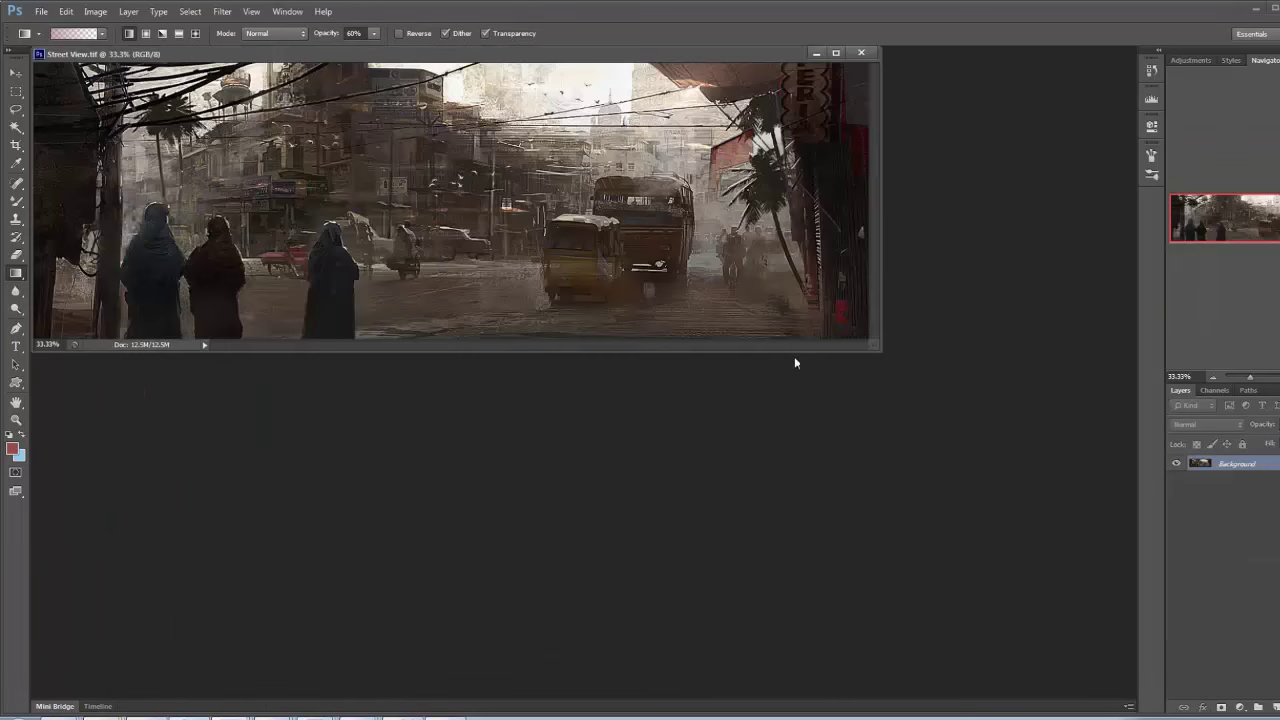
left_click_drag(662, 56, 860, 264)
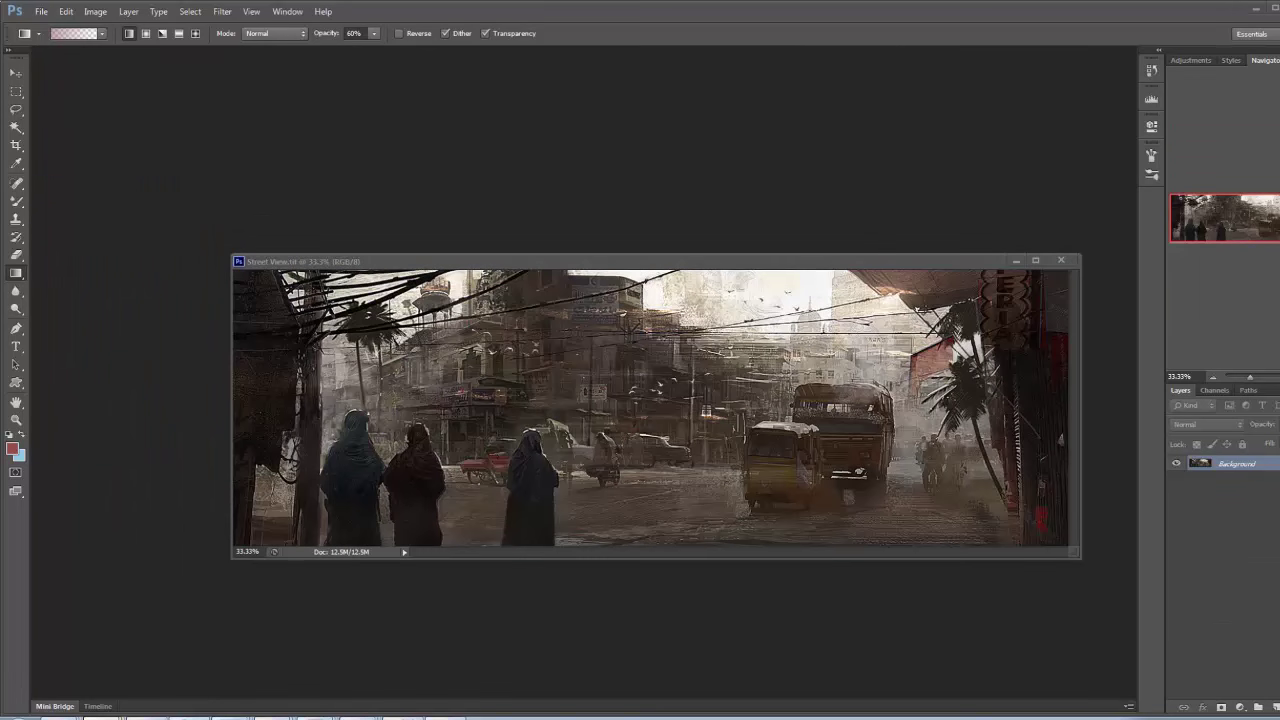
mouse_move(846, 228)
left_mouse_down()
mouse_move(576, 142)
mouse_move(586, 152)
left_mouse_up()
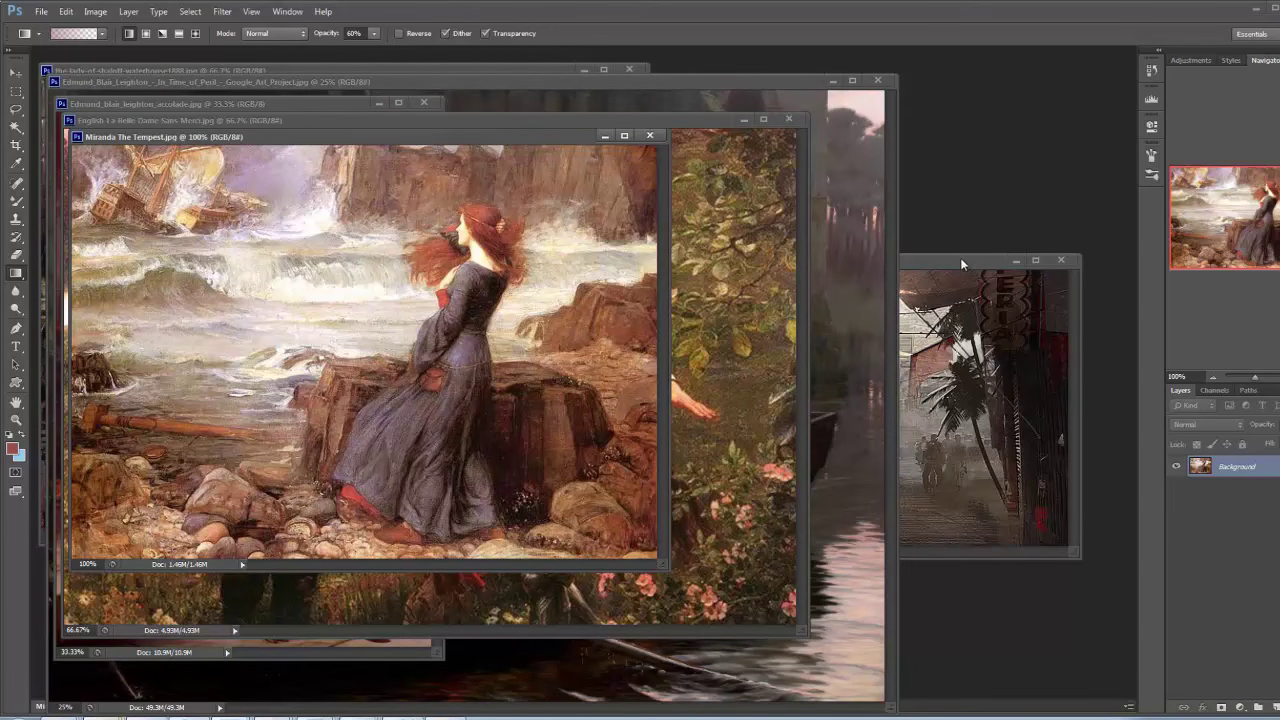
left_click_drag(960, 257, 996, 322)
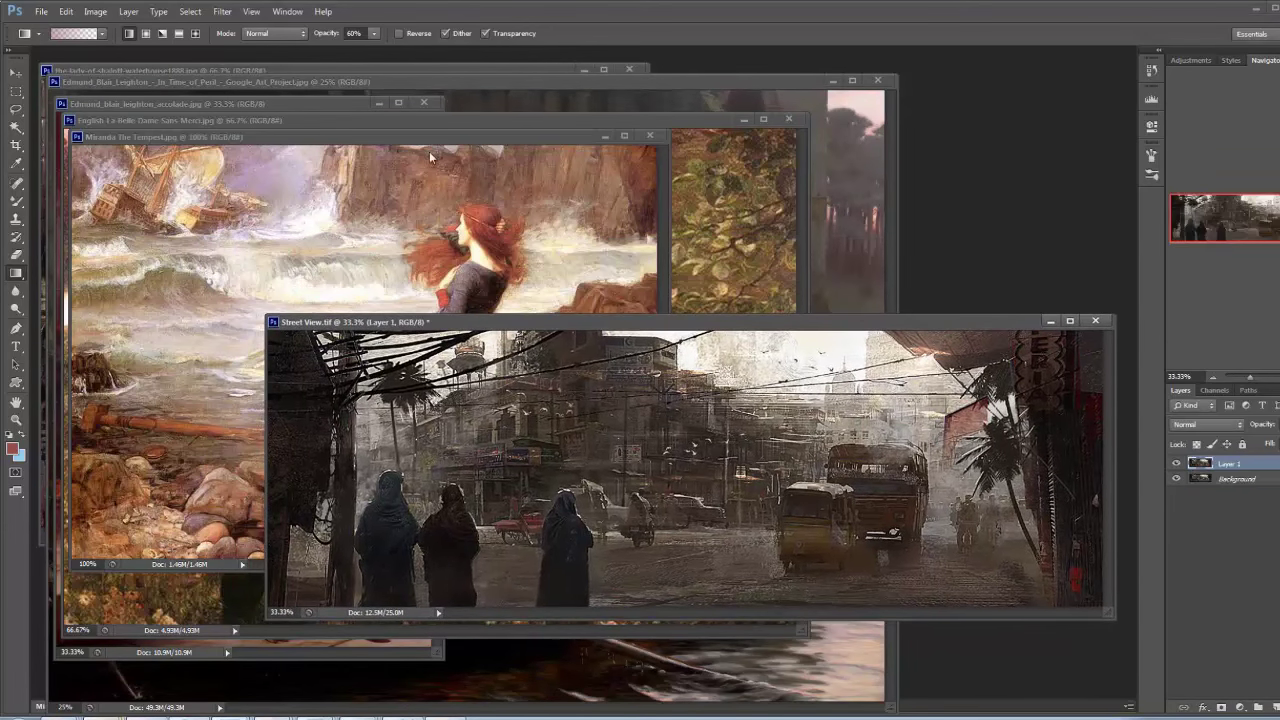
Apply Match Color to the duplicated Street View layer with Miranda The Tempest.jpg as the source at default settings
left_click(94, 12)
left_click(149, 129)
left_click(95, 11)
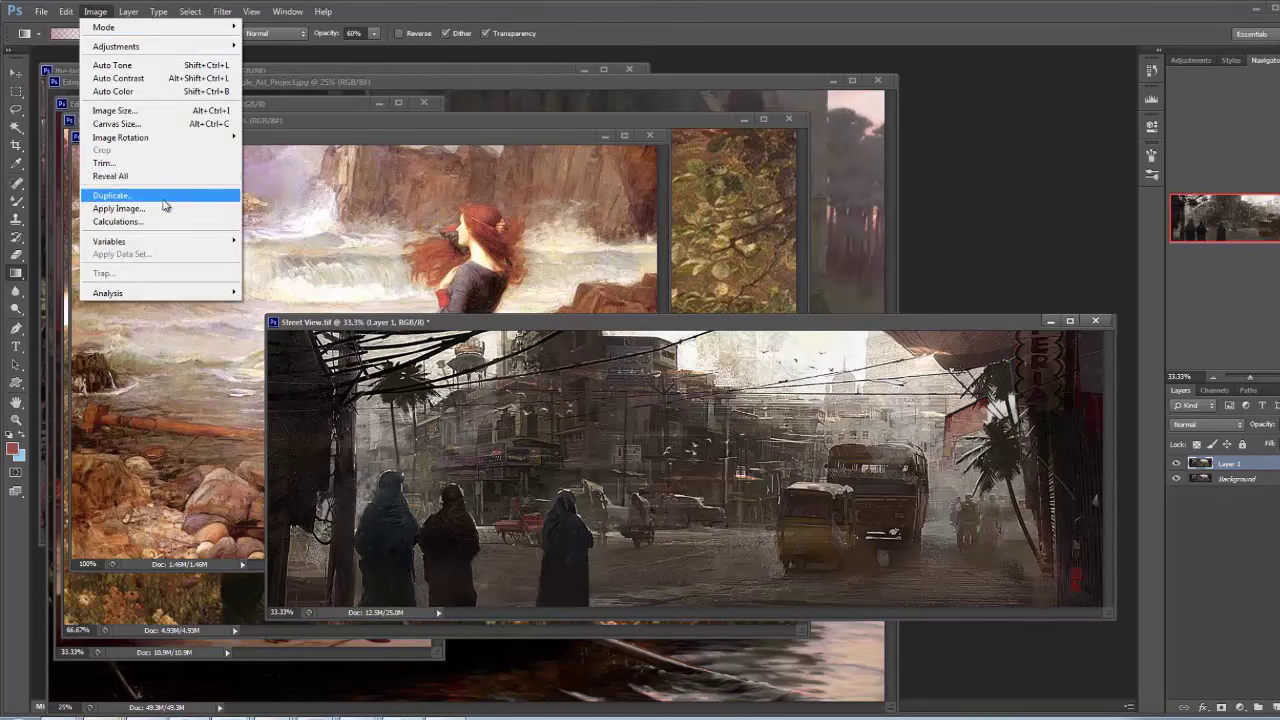
mouse_move(182, 46)
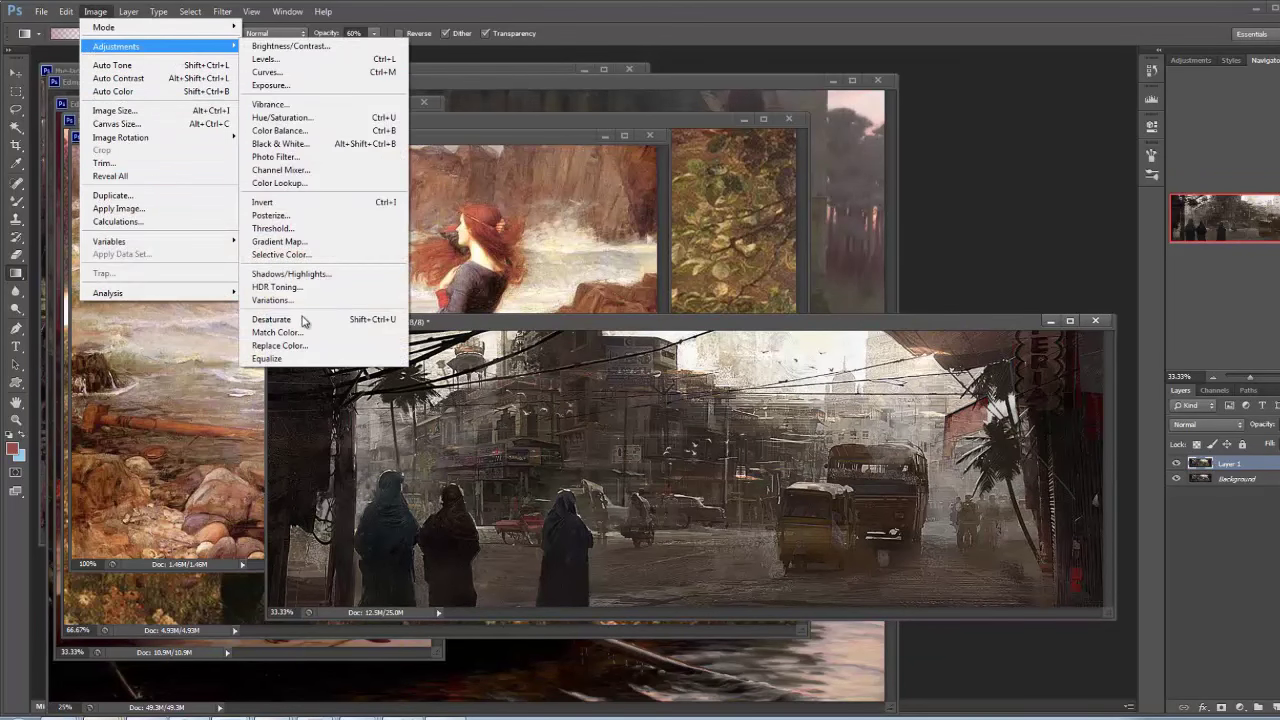
left_click(305, 333)
left_click(958, 334)
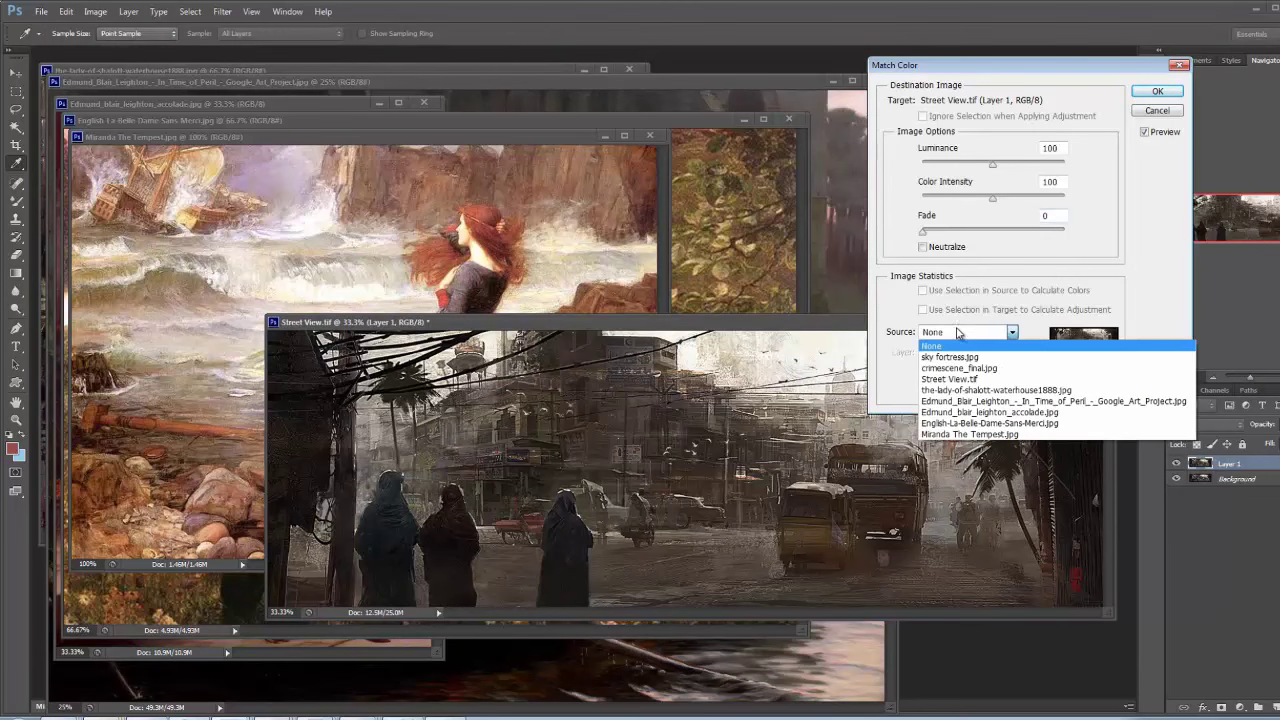
left_click(984, 435)
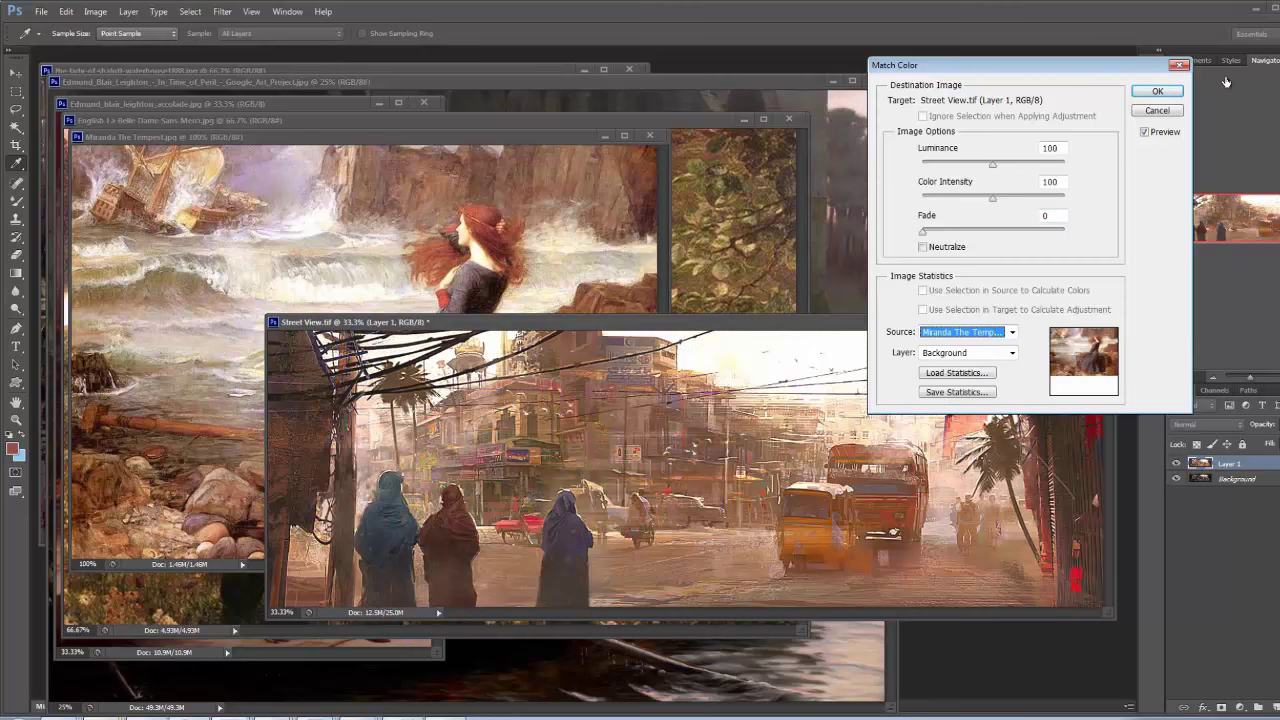
left_click(1156, 95)
key("g")
Move the Street View window lower and compare its recolored version with the Miranda The Tempest painting
left_click_drag(638, 330, 671, 438)
left_click(554, 132)
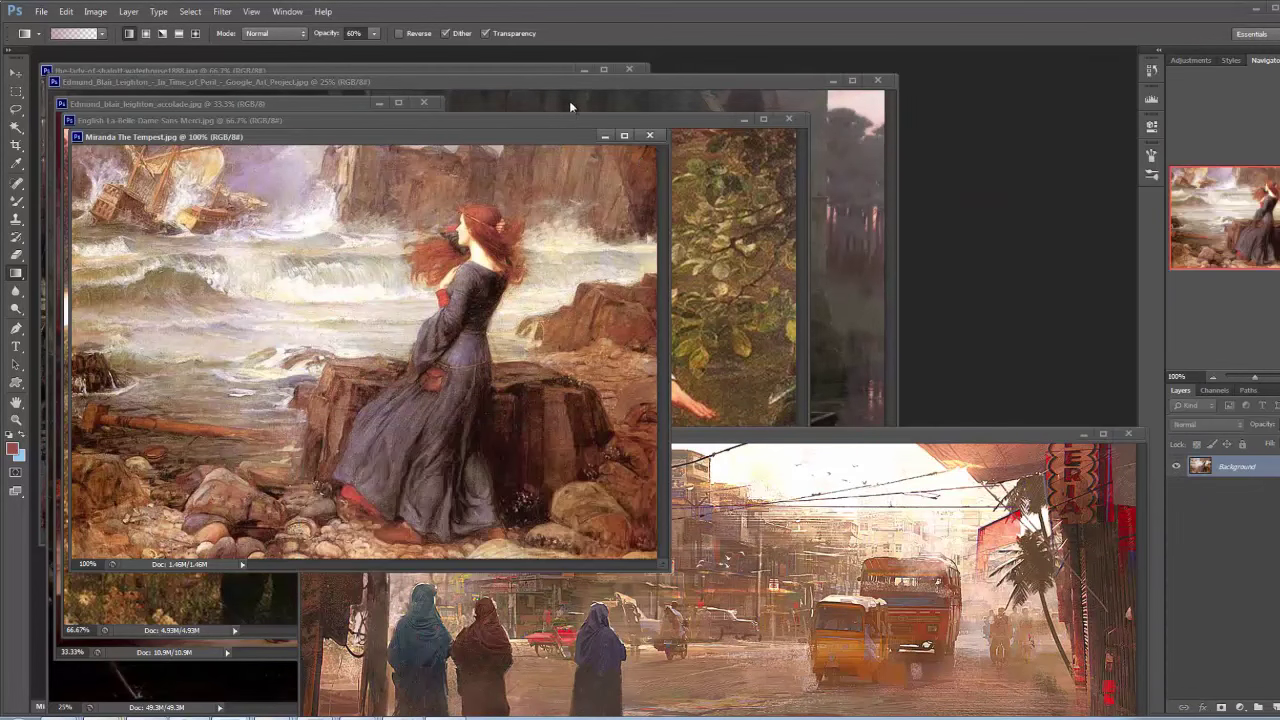
mouse_move(849, 437)
left_mouse_down()
mouse_move(840, 412)
mouse_move(852, 412)
left_mouse_up()
Hide Layer 1 in Street View.tif and duplicate the original Background layer
left_click(1176, 463)
left_click(1207, 478)
key("ctrl+j")
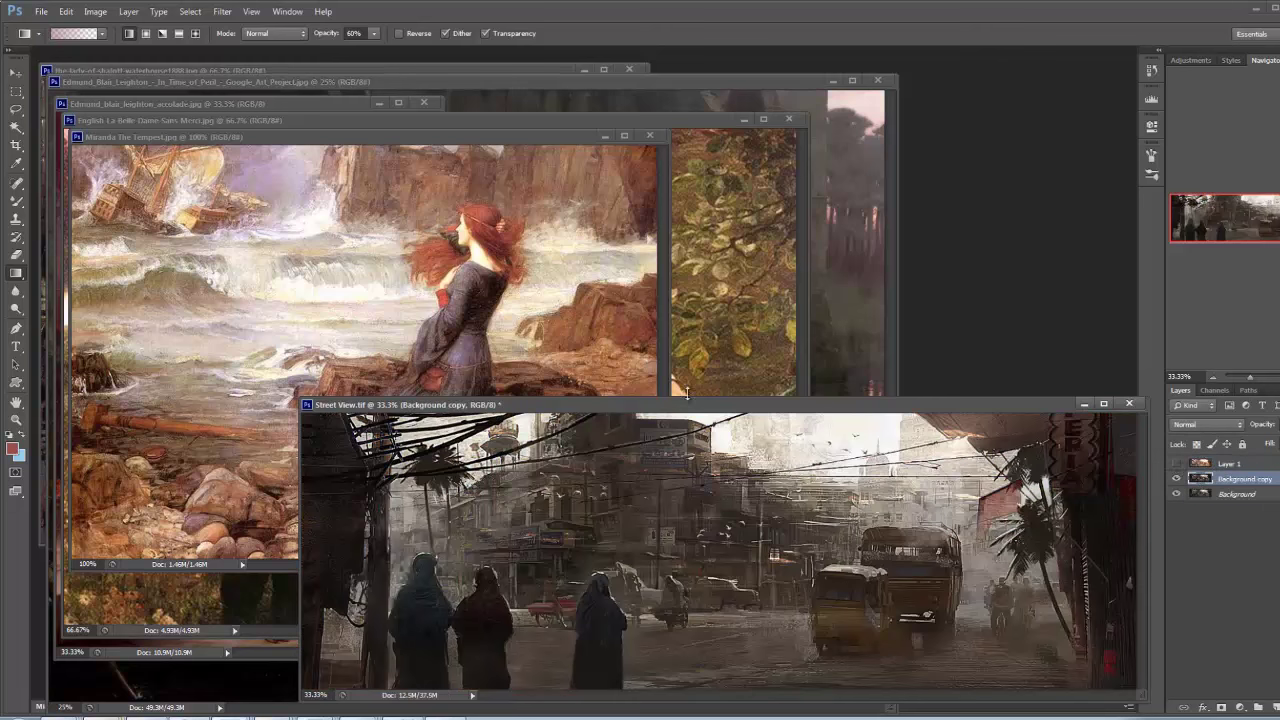
Preview Match Color on the Background copy with the-lady-of-shalott-waterhouse1888.jpg as the source, trying Color Intensity 200 and 175
left_click(95, 11)
mouse_move(112, 46)
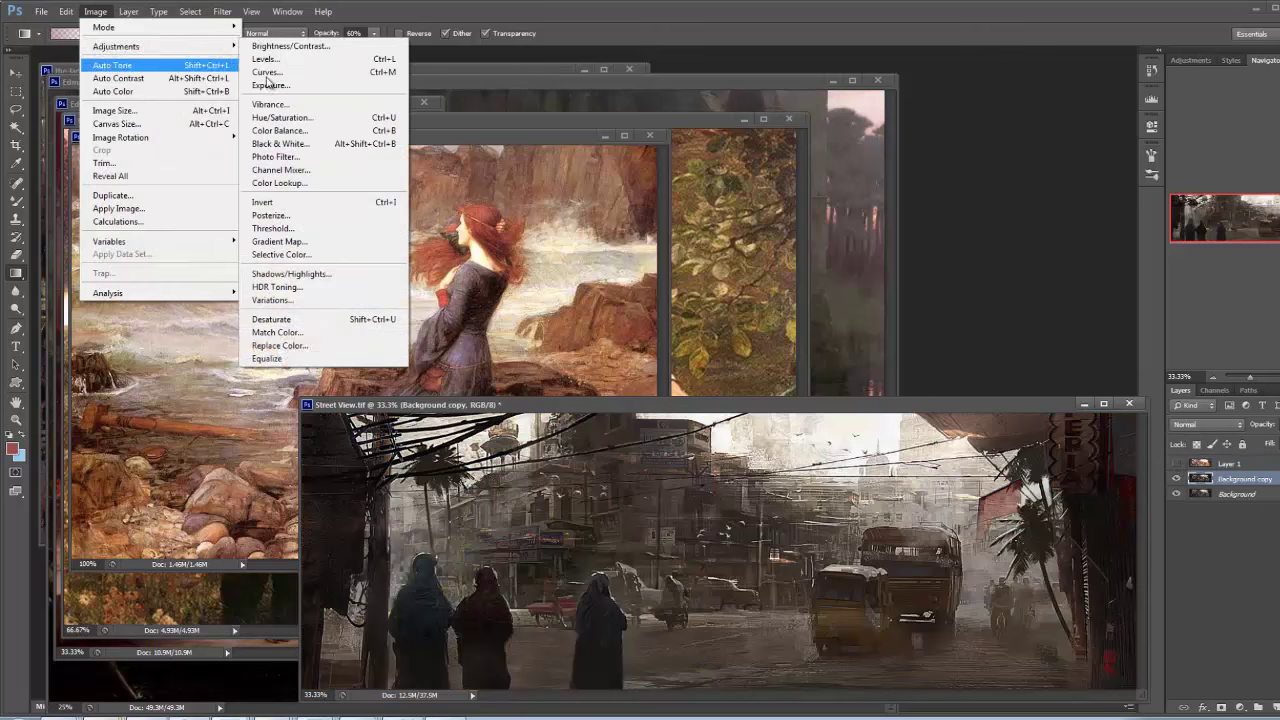
left_click(277, 332)
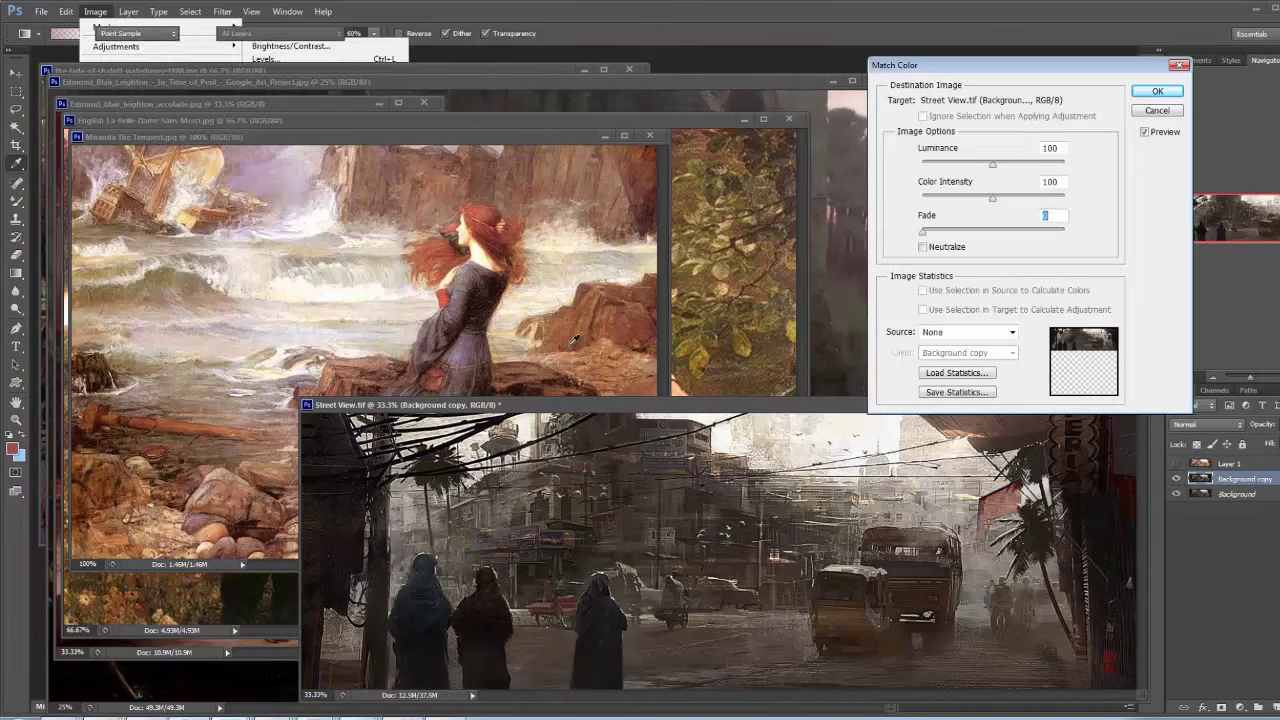
left_click(975, 332)
left_click(990, 390)
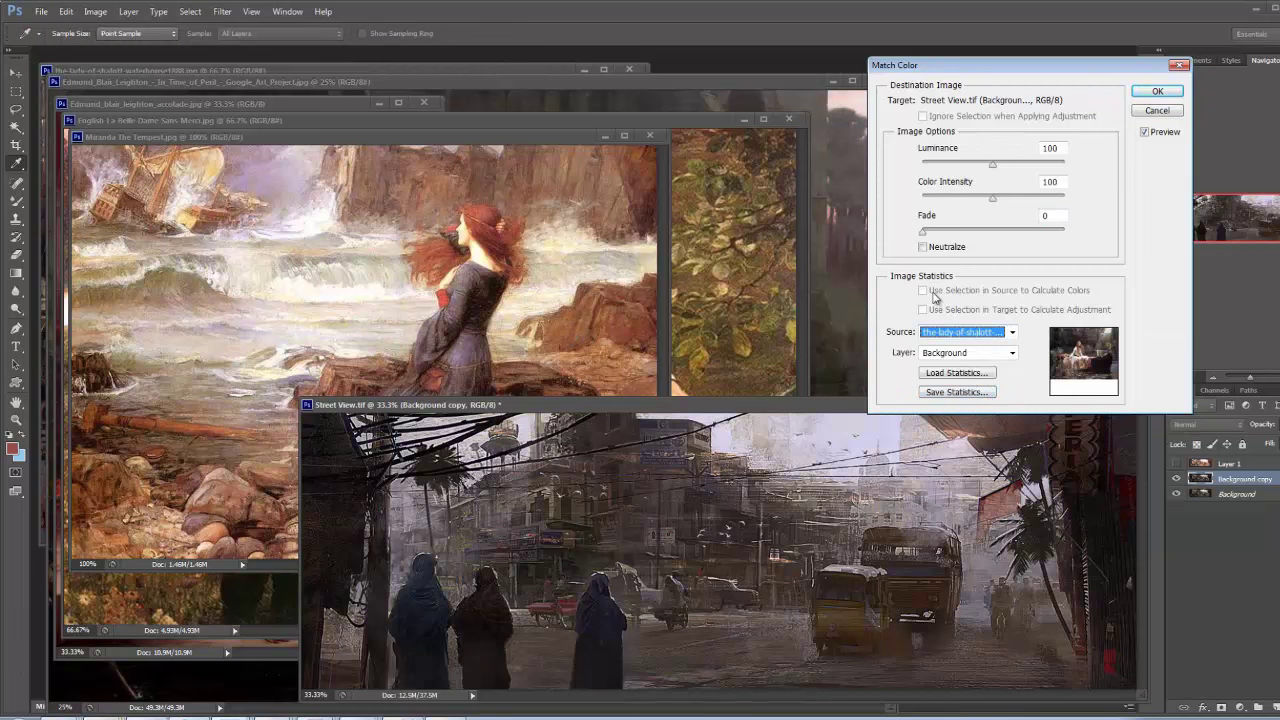
left_click_drag(993, 198, 1064, 198)
left_click(1144, 133)
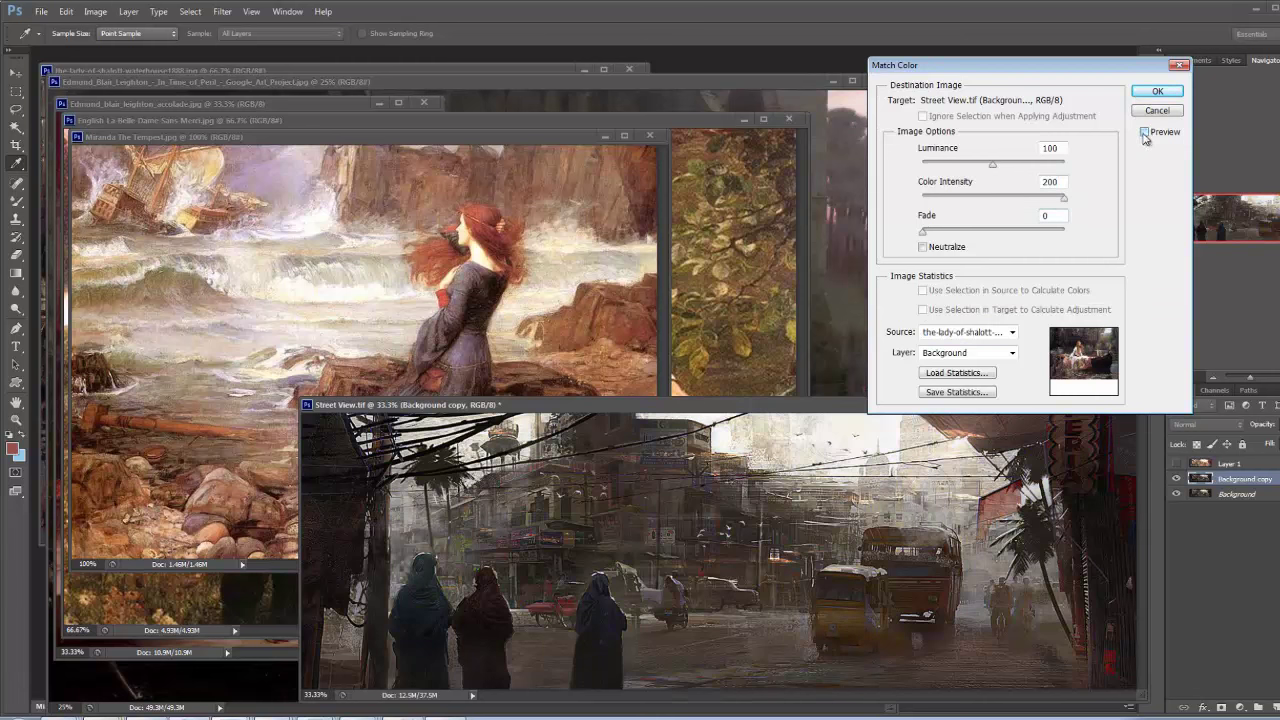
left_click(1145, 138)
left_click_drag(1064, 198, 1046, 206)
Try Miranda The Tempest.jpg and English-La-Belle-Dame-Sans-Merci.jpg as Match Color sources, lowering Color Intensity to 130
left_click(977, 333)
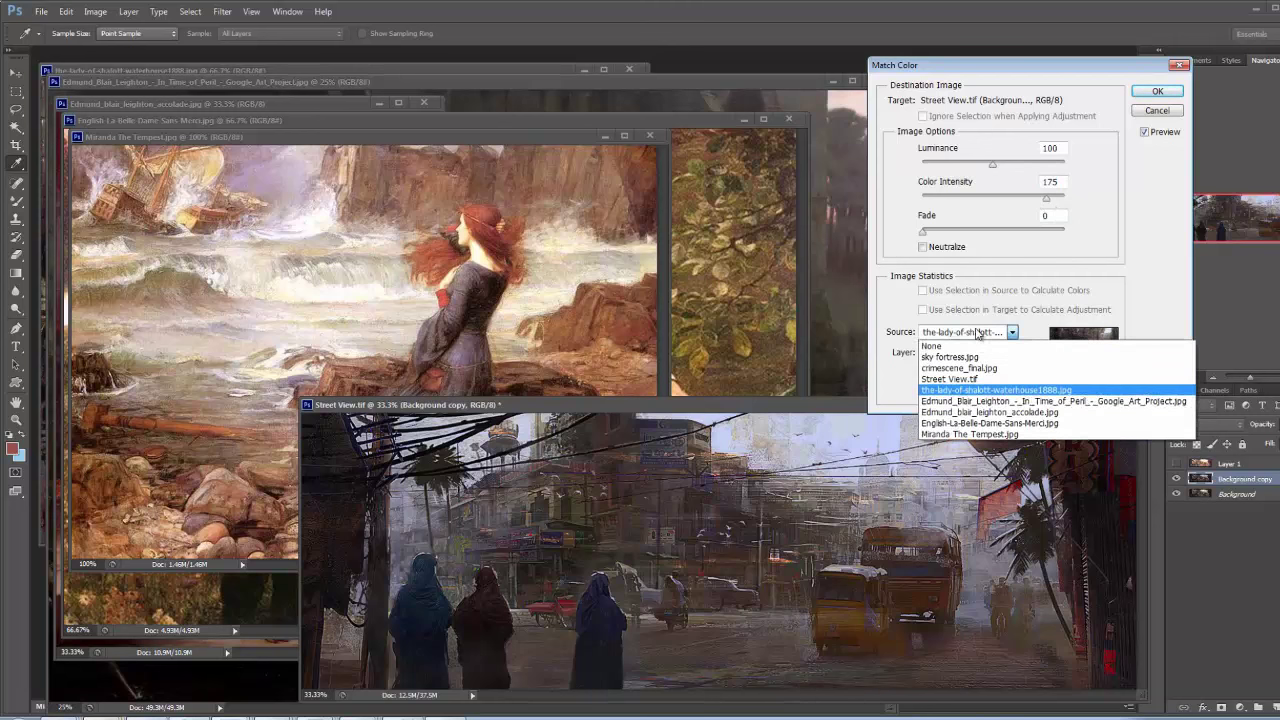
left_click(968, 434)
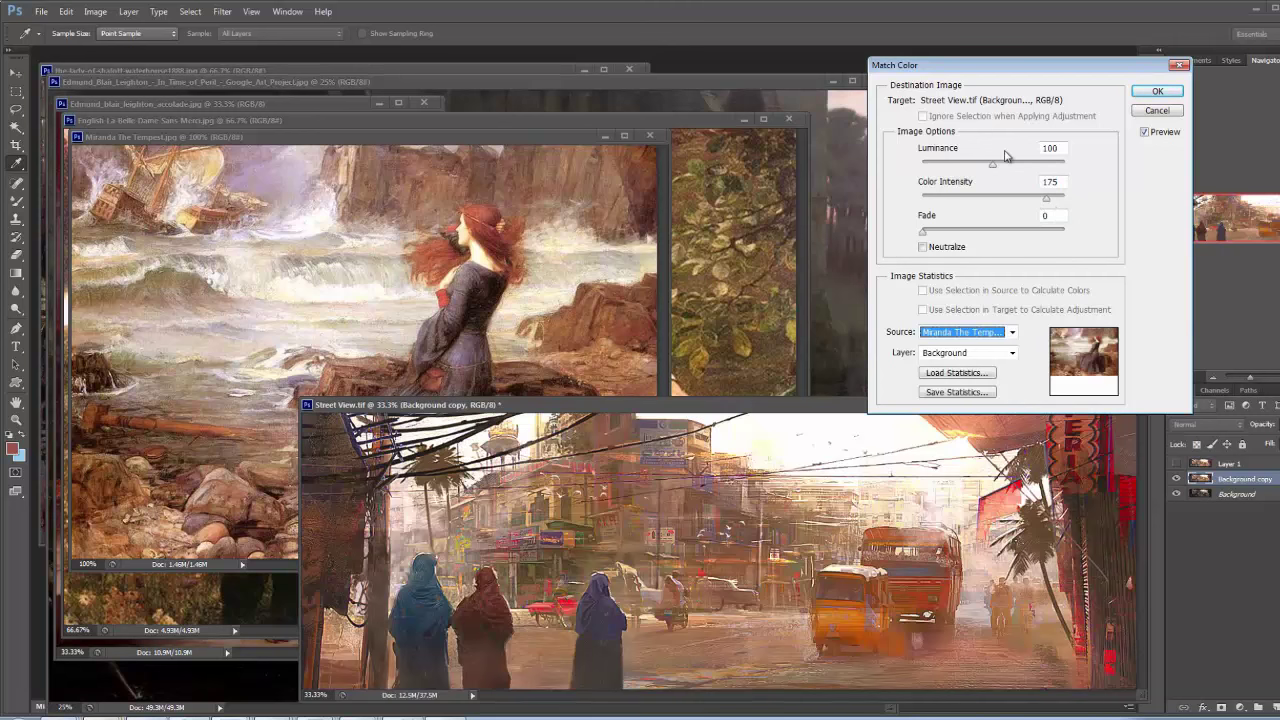
key("Up")
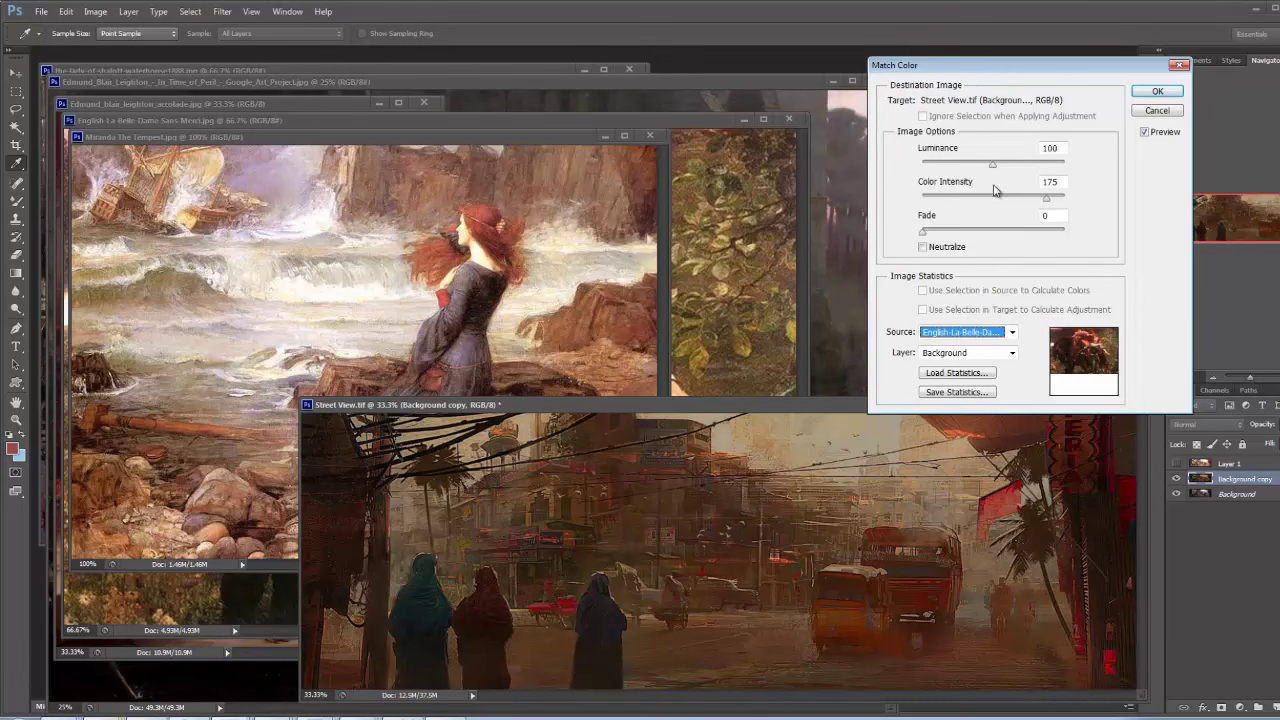
left_click_drag(1047, 199, 1015, 204)
Try Edmund_blair_leighton_accolade.jpg as the Match Color source, with Color Intensity 136 and Luminance 118
left_click(990, 333)
left_click(999, 413)
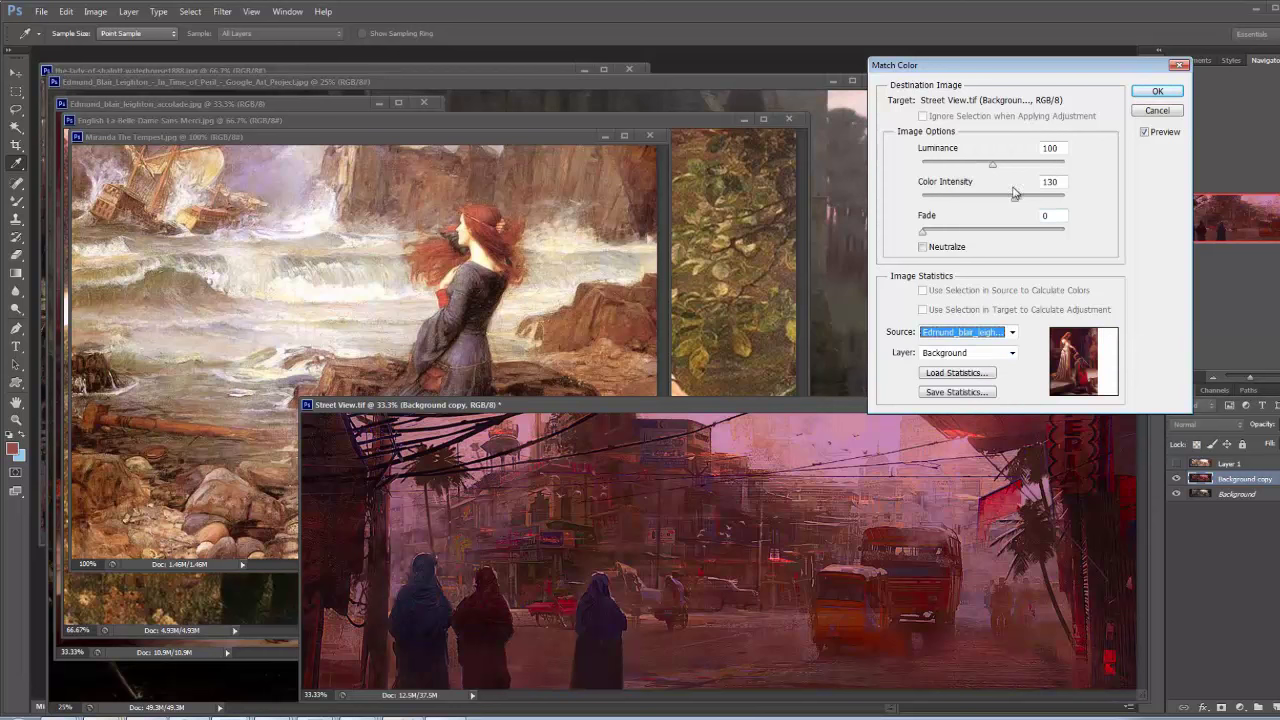
left_click_drag(1015, 205, 957, 218)
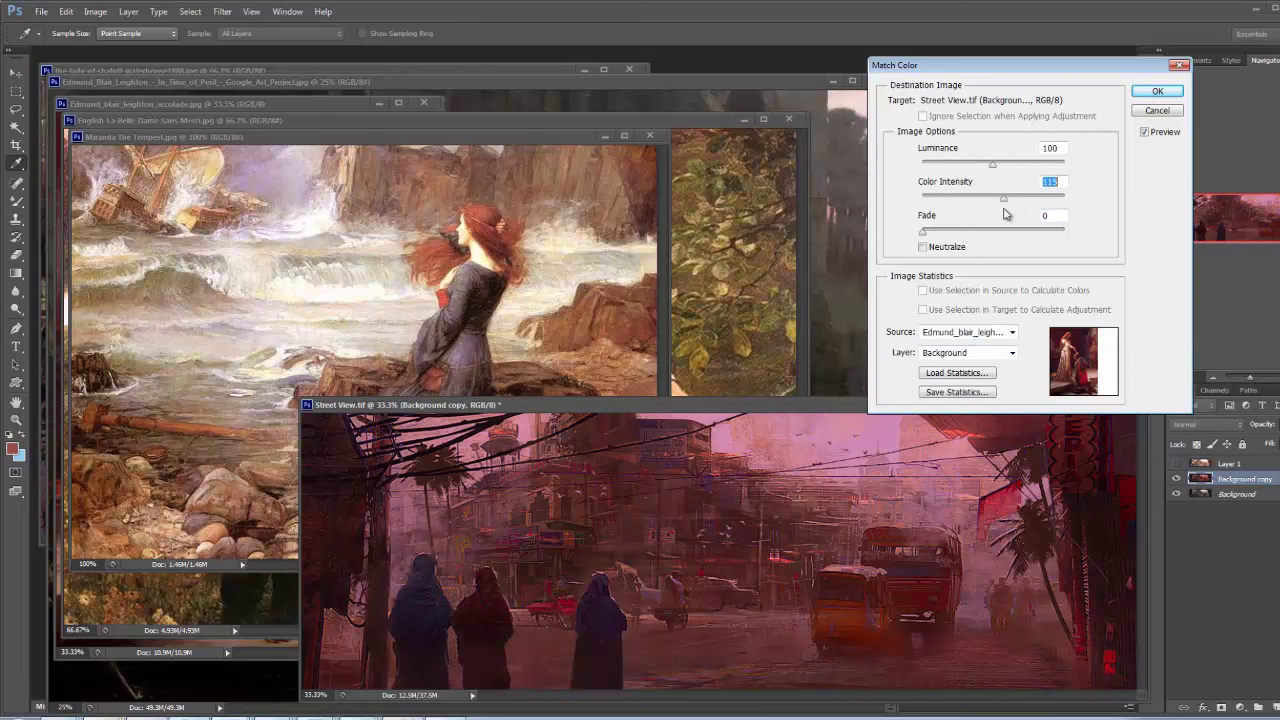
left_click_drag(1005, 214, 1026, 214)
mouse_move(996, 164)
left_mouse_down()
mouse_move(957, 176)
mouse_move(1017, 170)
mouse_move(1005, 166)
left_mouse_up()
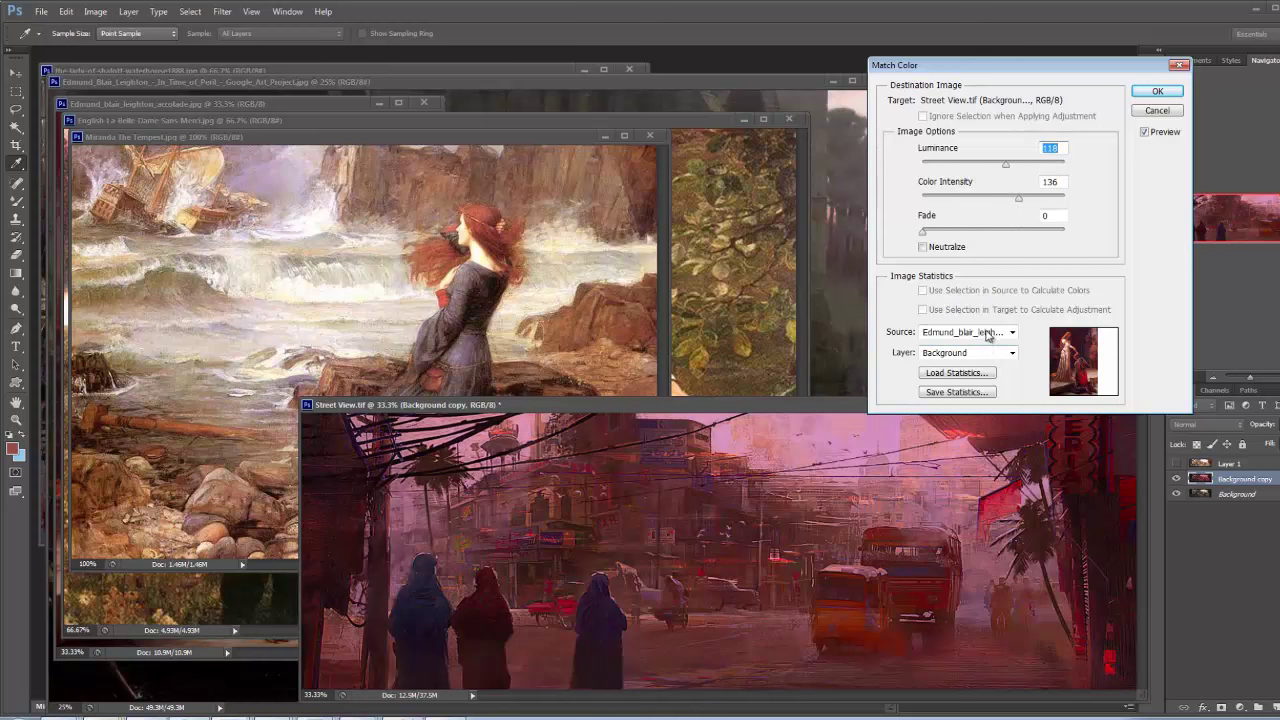
Apply Match Color from Edmund_Blair_Leighton_-_In_Time_of_Peril_-_Google_Art_Project.jpg at Color Intensity 200 and compare the result with the other layers
left_click(987, 333)
left_click(1000, 401)
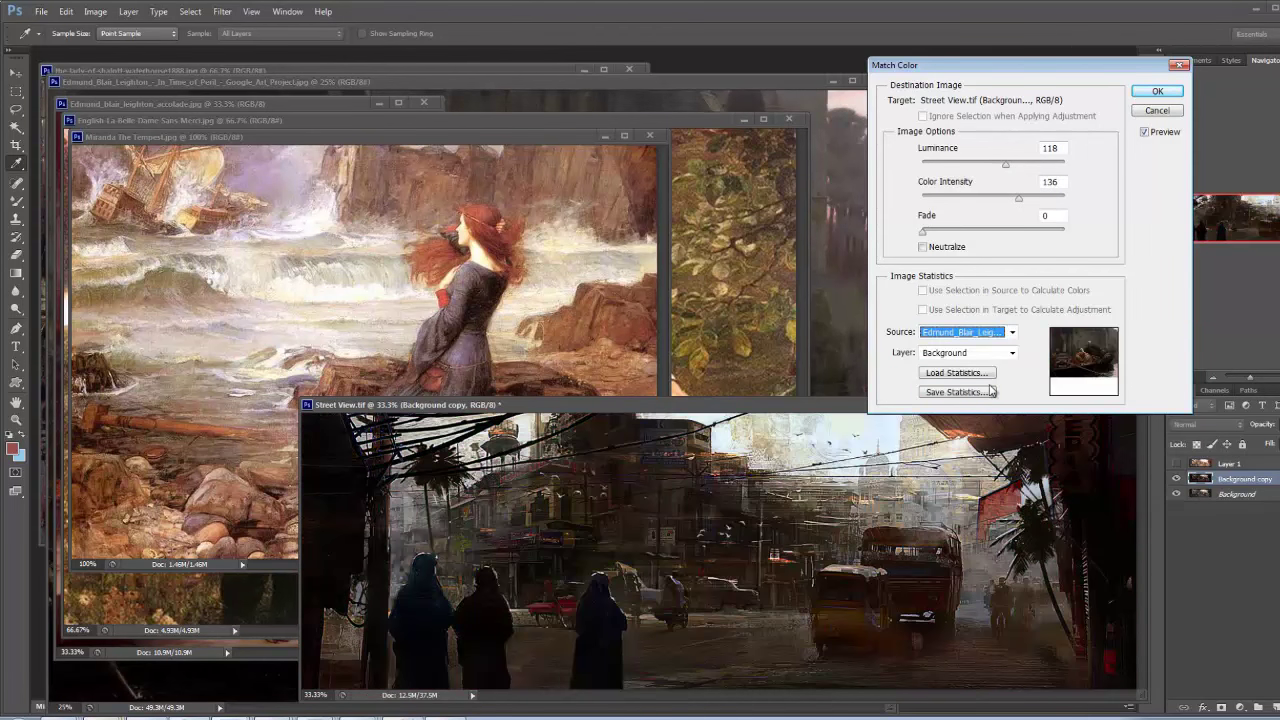
left_click_drag(1019, 199, 1087, 211)
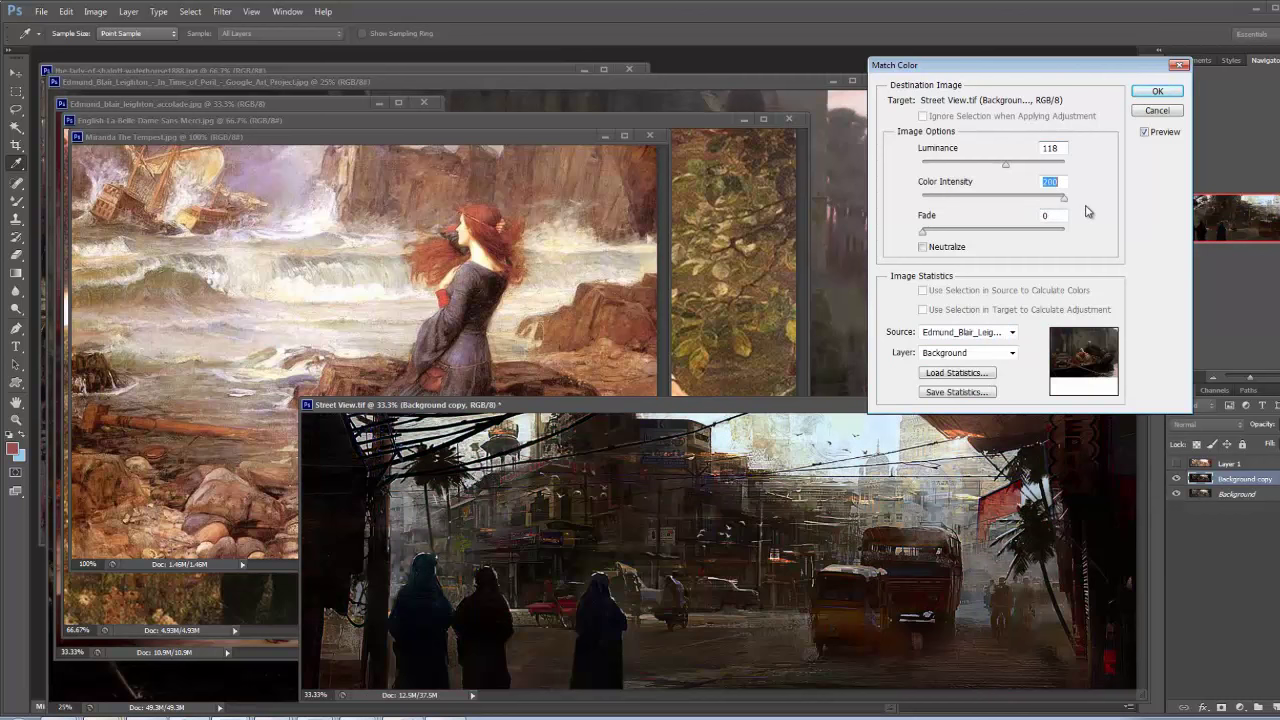
left_click(1145, 132)
left_click(1145, 132)
left_click(1145, 132)
left_click(1145, 132)
left_click(1157, 91)
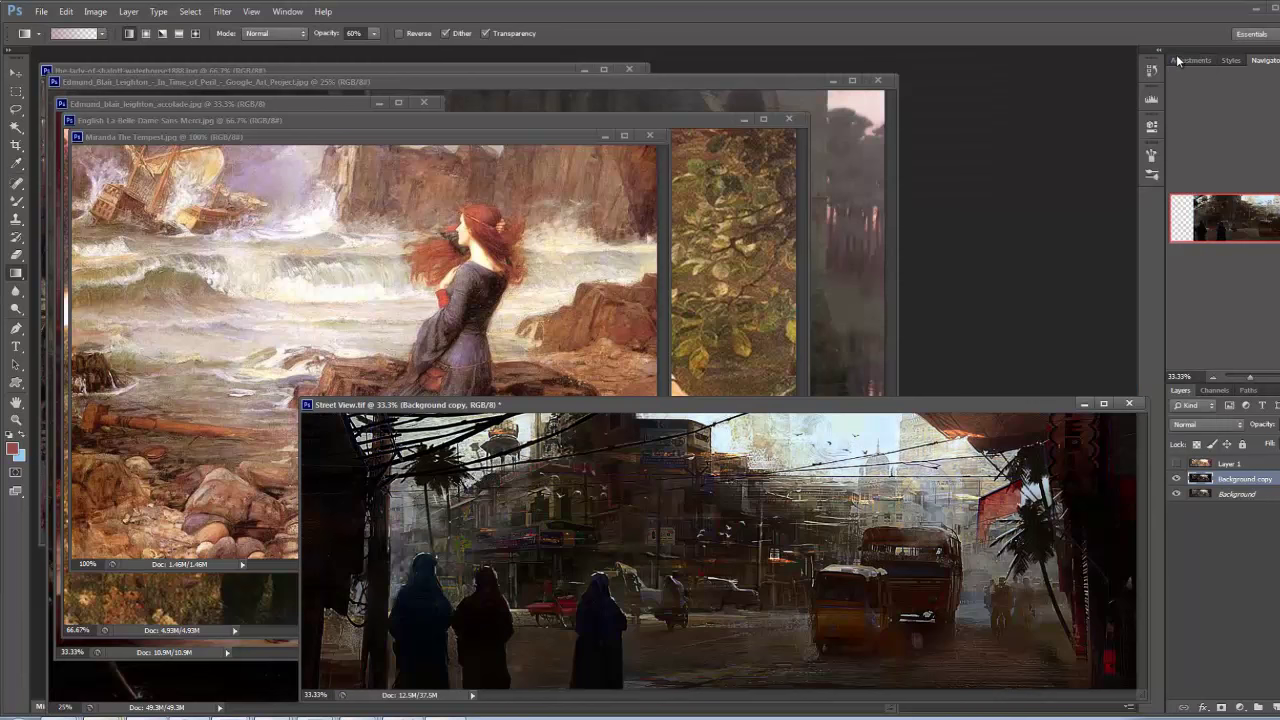
left_click(1177, 464)
left_click(1177, 464)
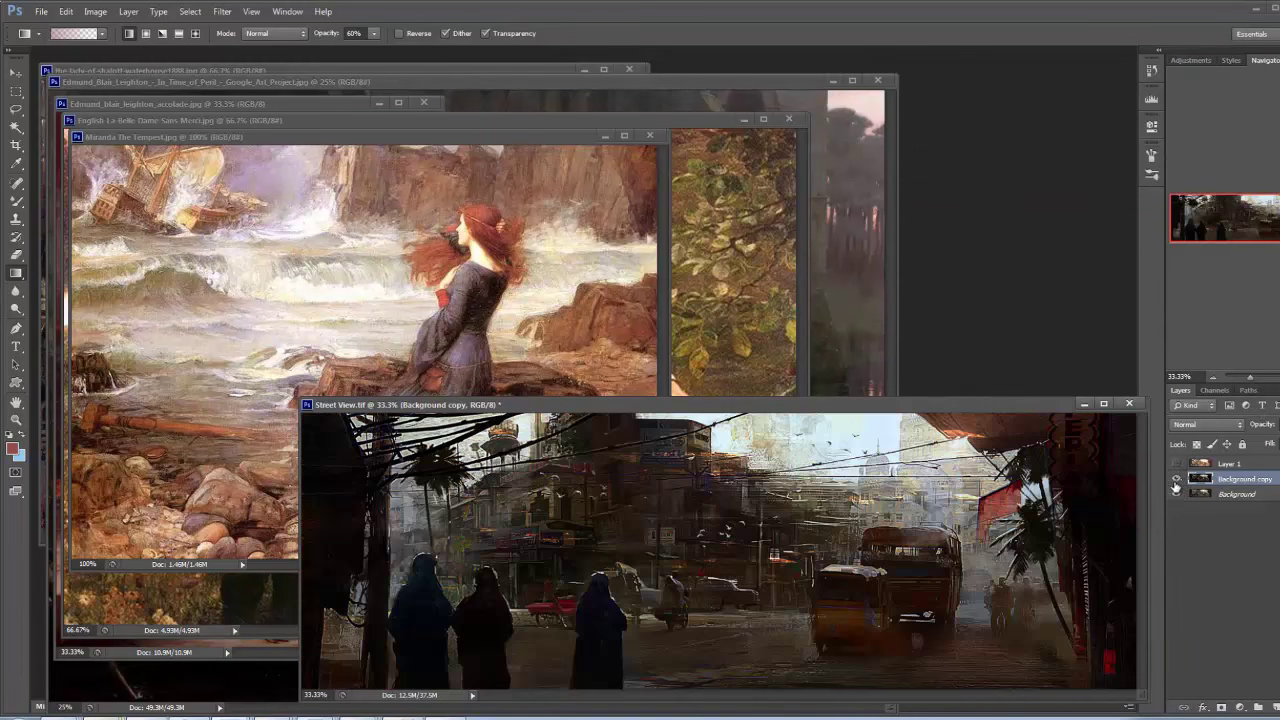
left_click(1177, 481)
left_click(1177, 481)
Move the Street View window higher and add a layer mask filled with black to the Background copy
left_click_drag(977, 408, 929, 300)
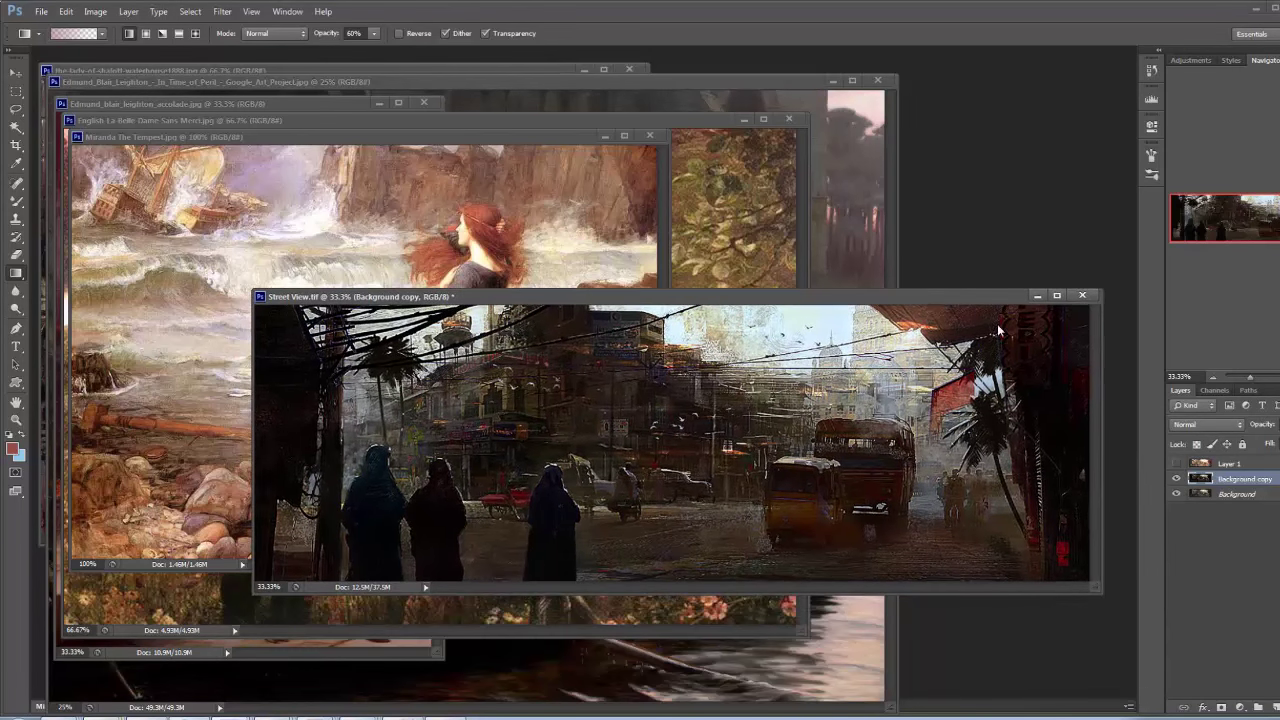
left_click(1221, 707)
key("ctrl+i")
key("ctrl+minus")
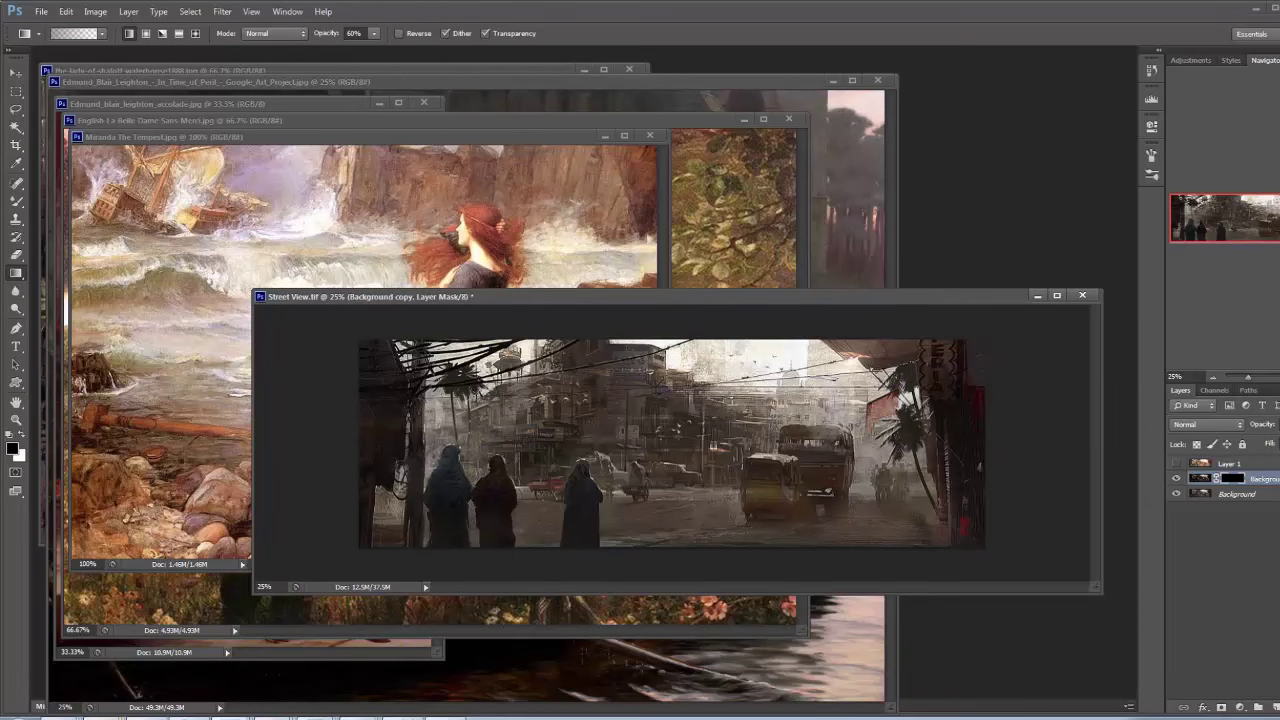
key("x")
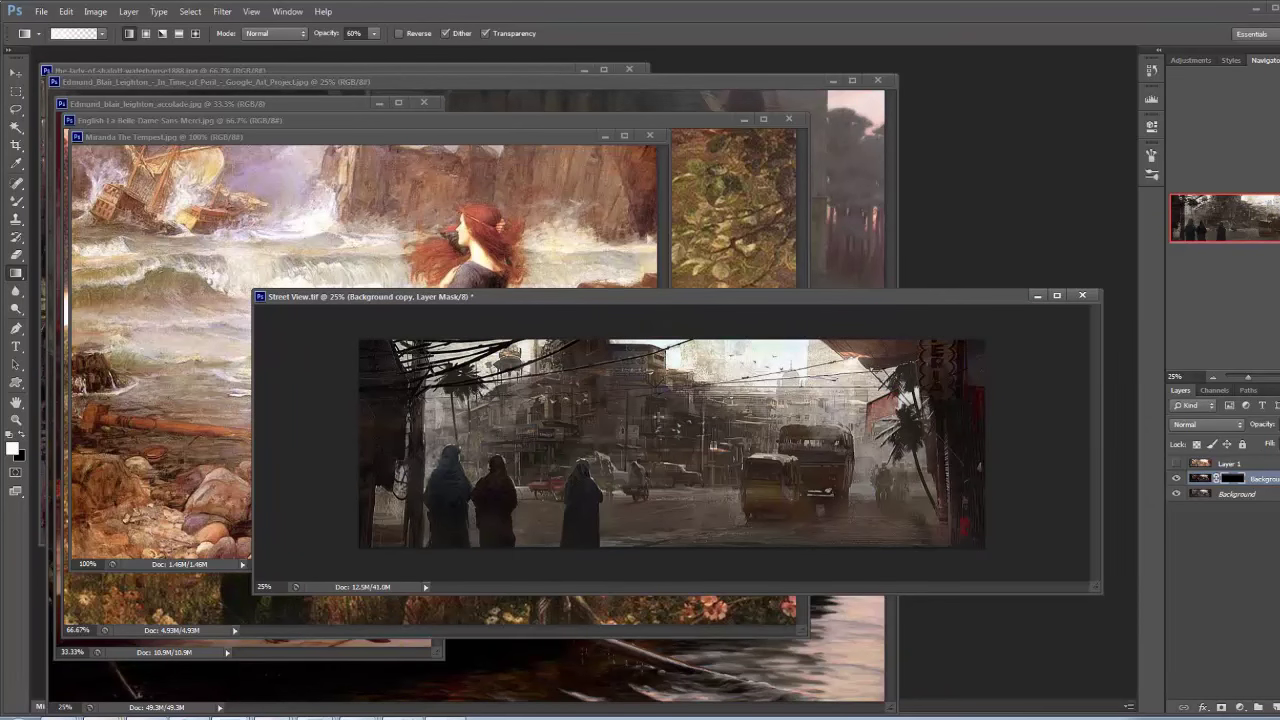
Reveal the dark color match along the painting's edges with white gradients on the Background copy mask, raising gradient opacity to 100%
left_click_drag(317, 443, 530, 448)
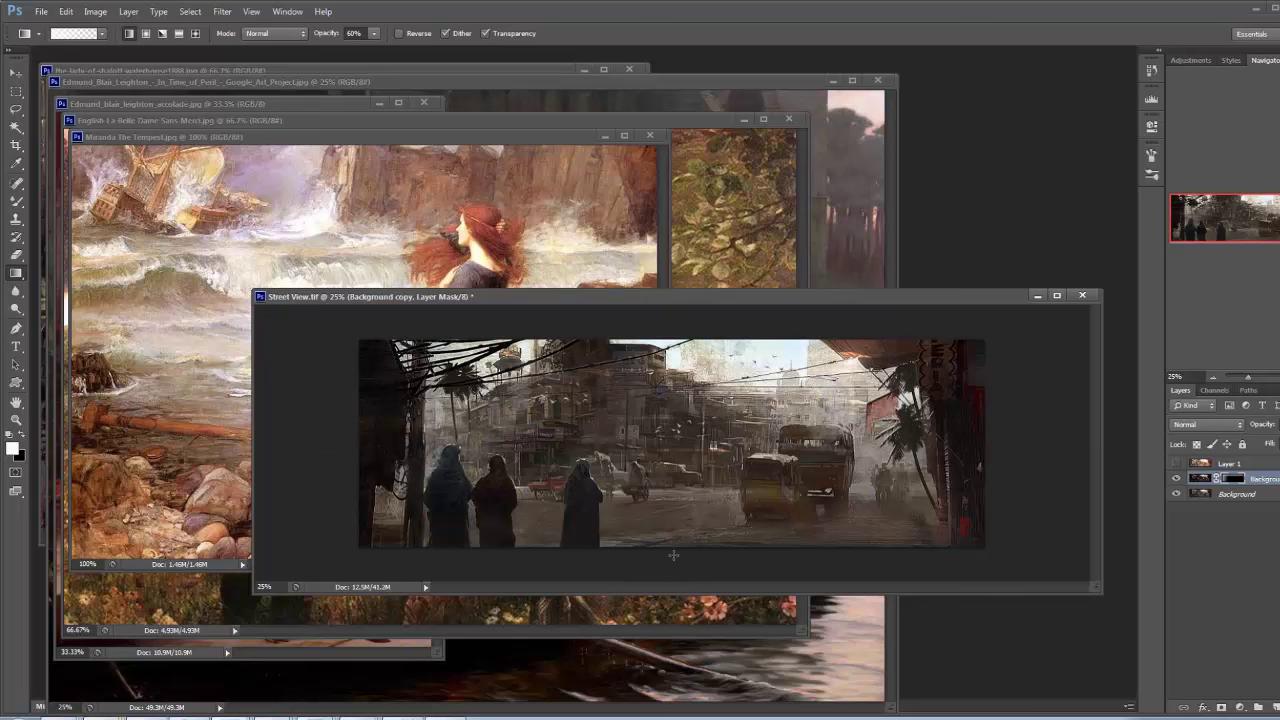
key("0")
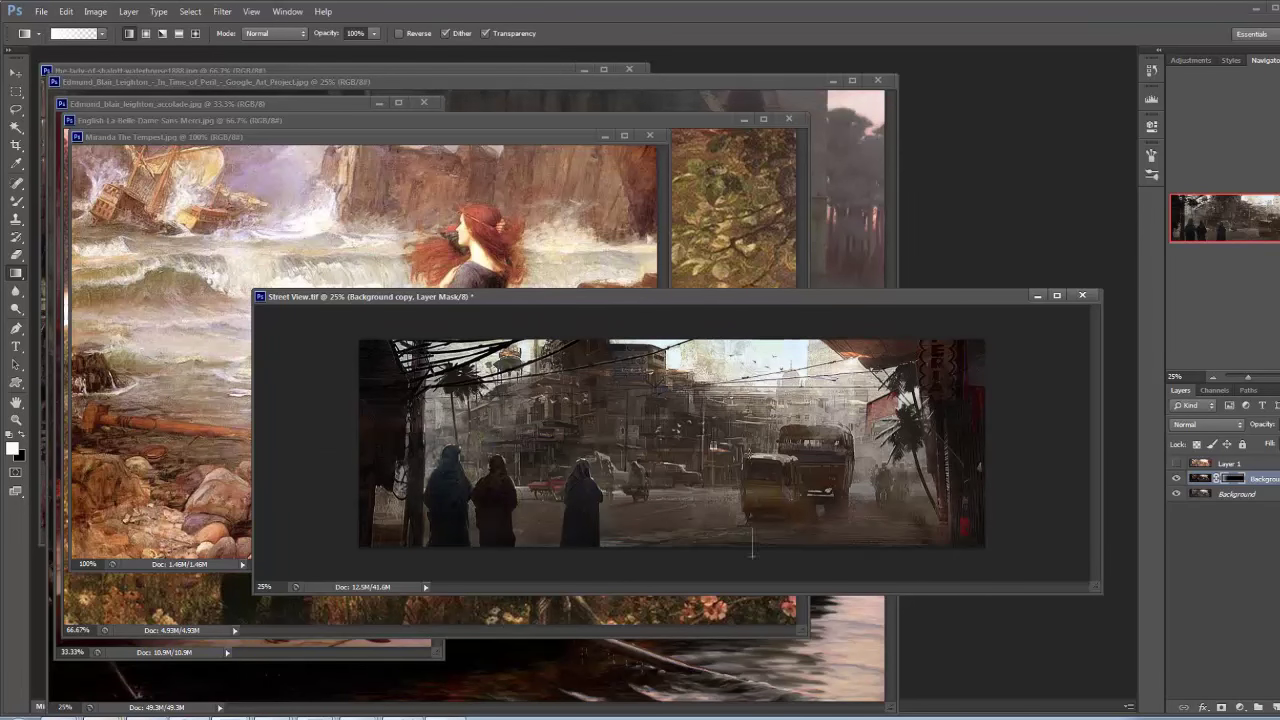
left_click_drag(753, 562, 753, 529)
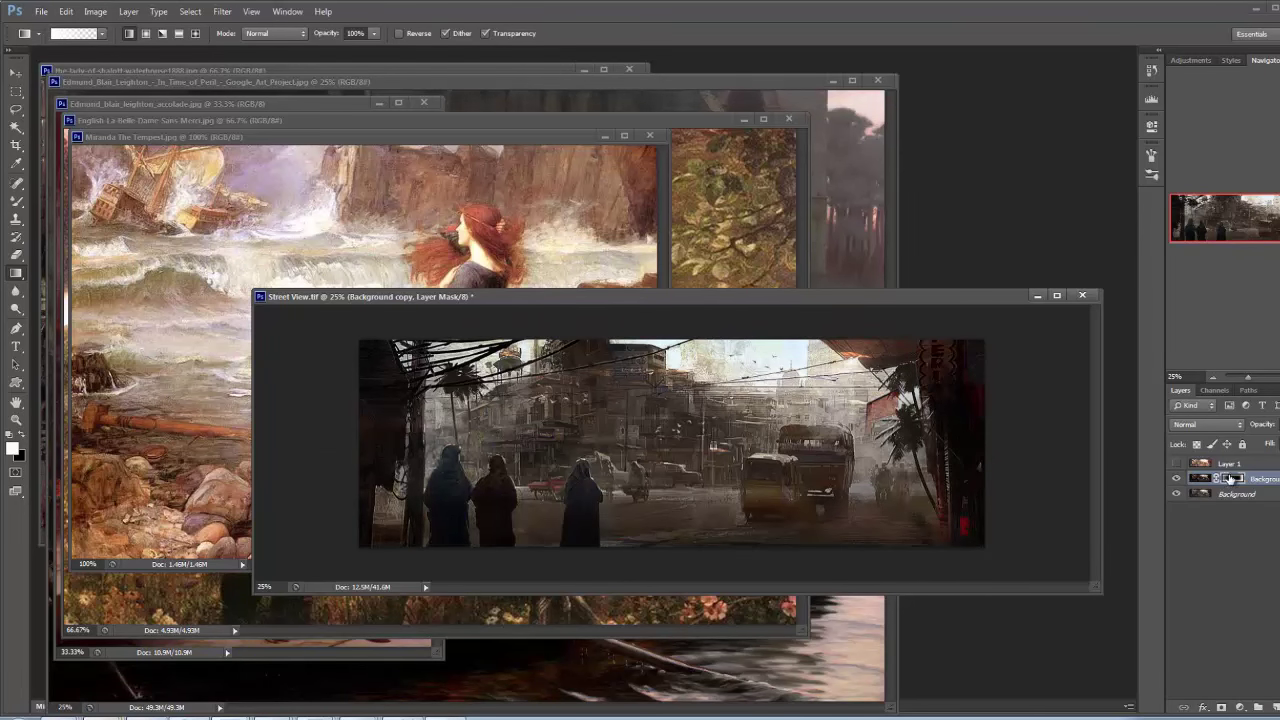
Show Layer 1 and move it below the masked Background copy in the layer stack
left_click(1177, 465)
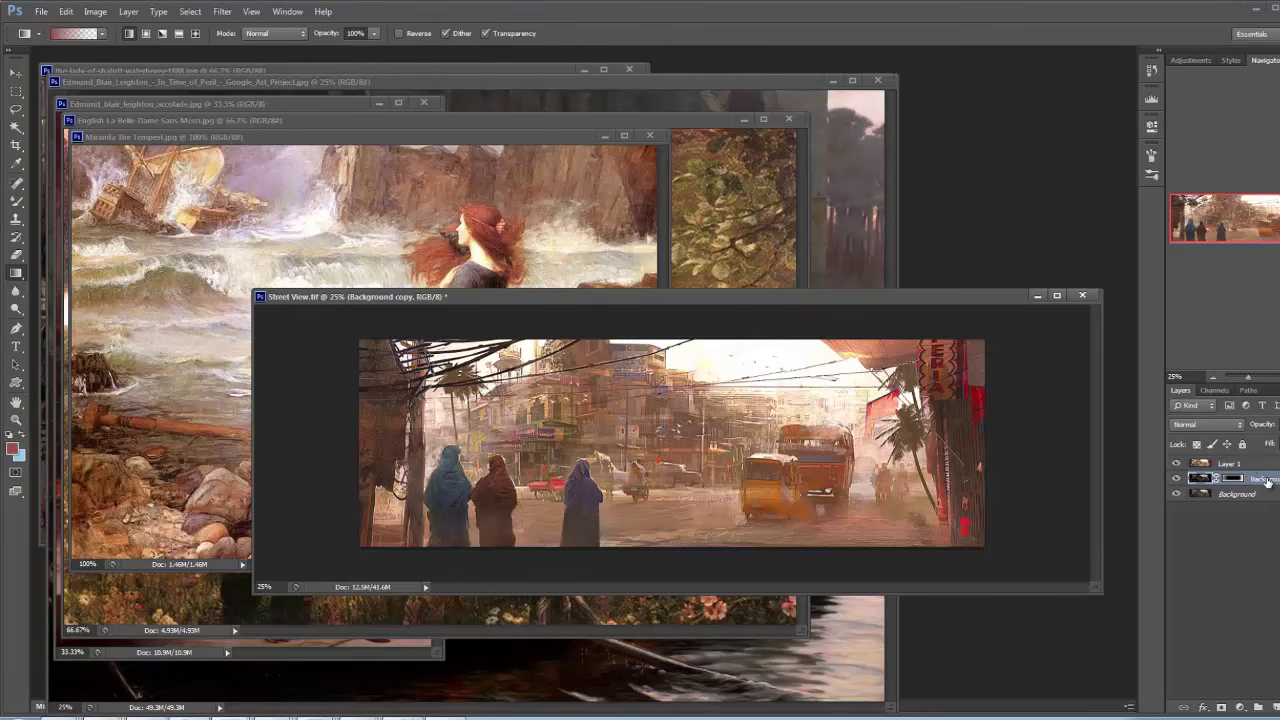
left_click(1248, 466)
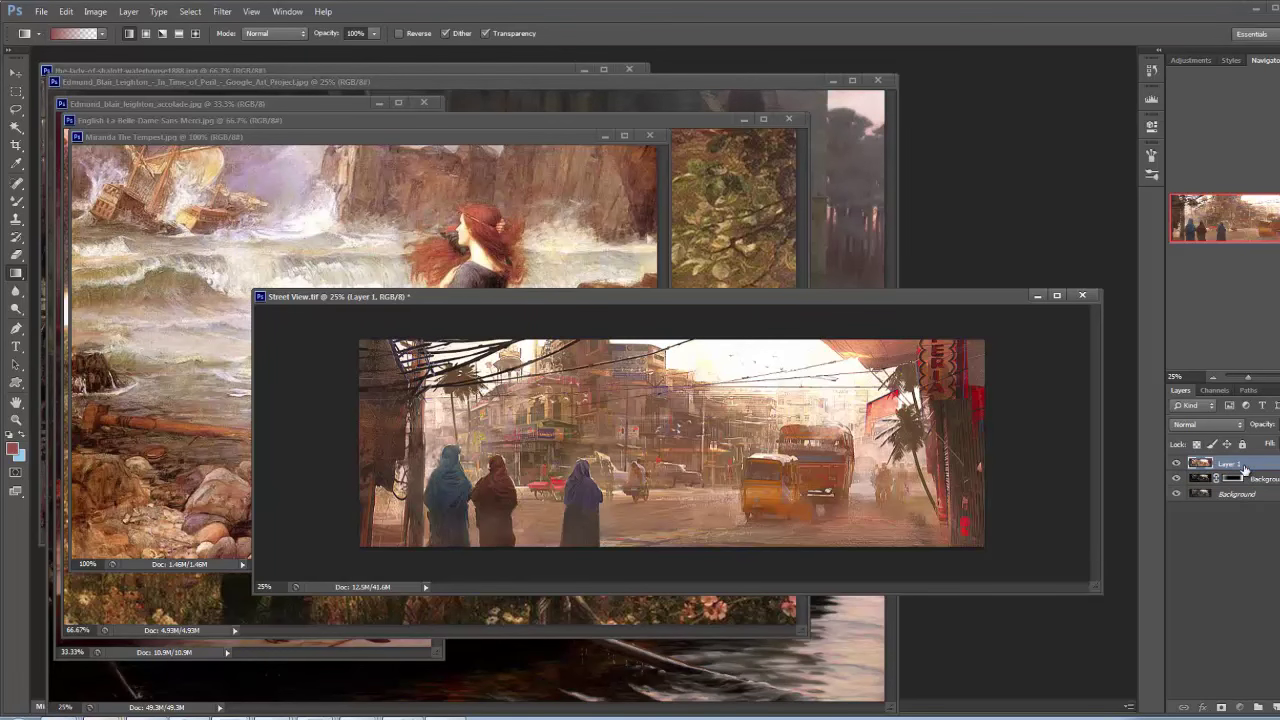
mouse_move(1244, 468)
left_mouse_down()
mouse_move(1243, 496)
mouse_move(1240, 484)
left_mouse_up()
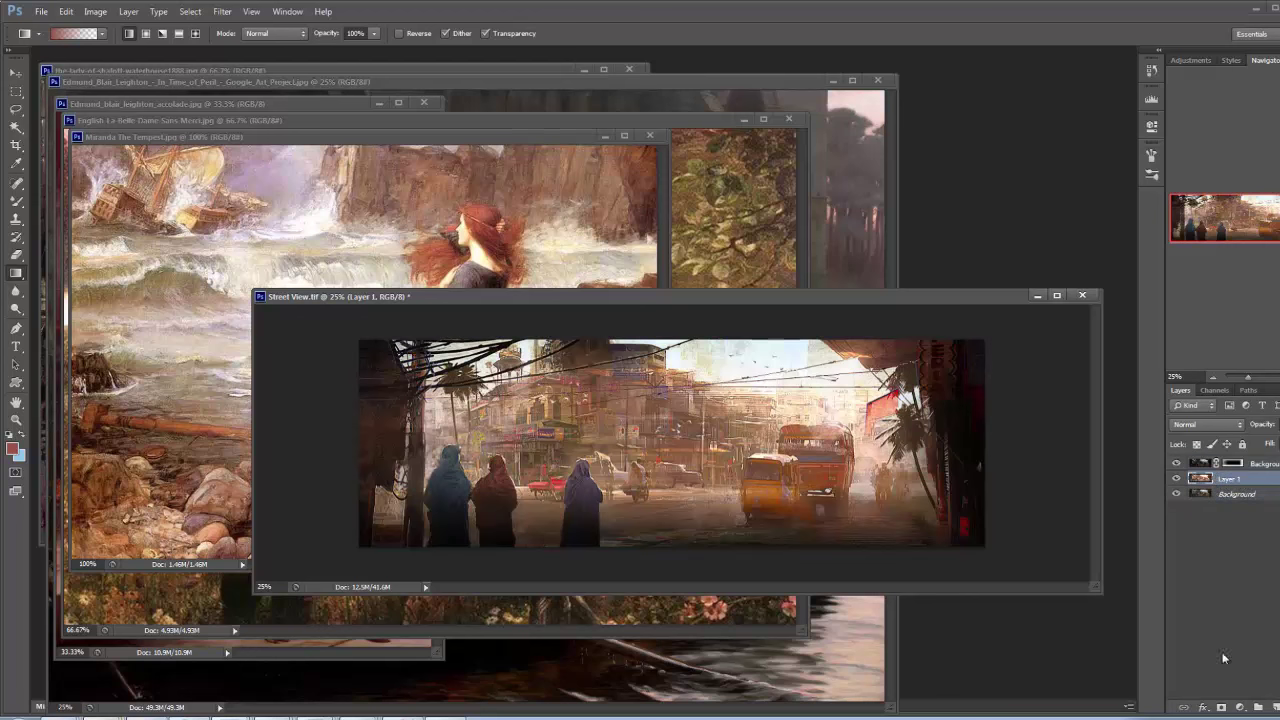
Add a layer mask to Layer 1 and fade out its lower part with black gradients from the bottom edge upward
left_click(1221, 707)
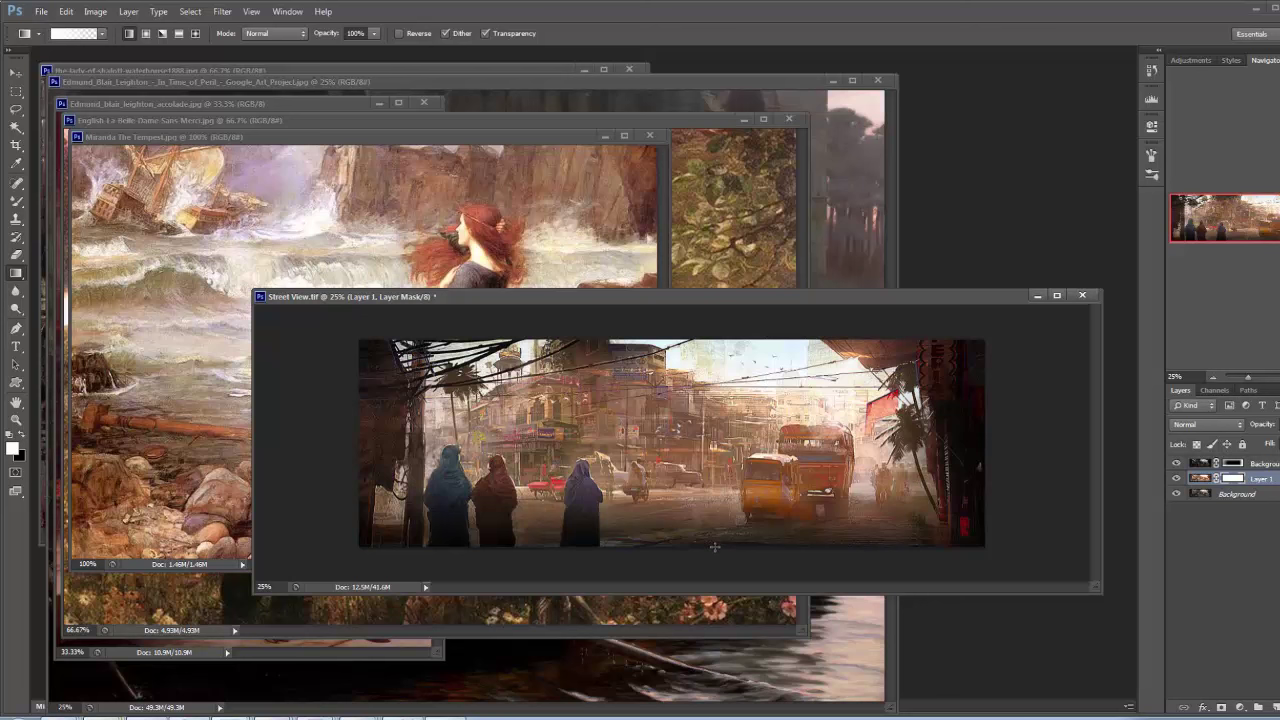
key("x")
left_click_drag(711, 555, 711, 513)
left_click_drag(706, 560, 706, 422)
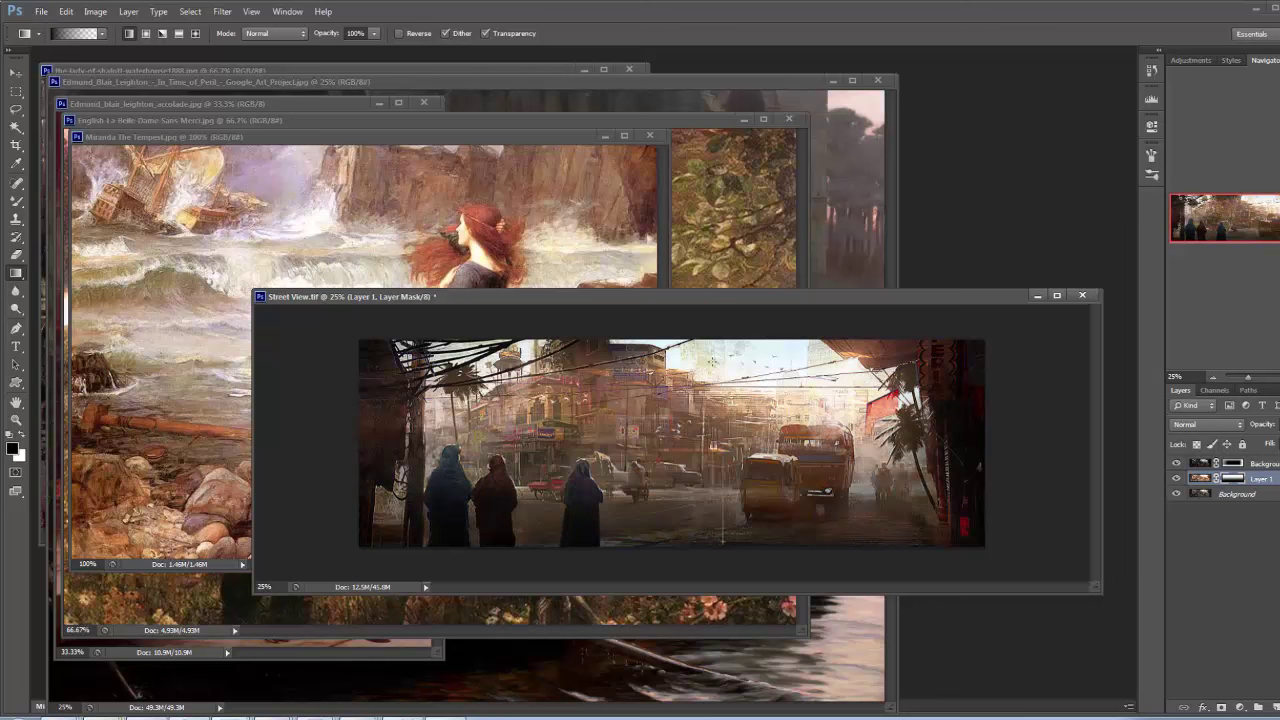
Adjust the Blend If range in Layer 1's layer style to bring back the darker tones of the Background
double_click(1199, 478)
left_click_drag(1002, 462, 1035, 466)
left_click(1258, 216)
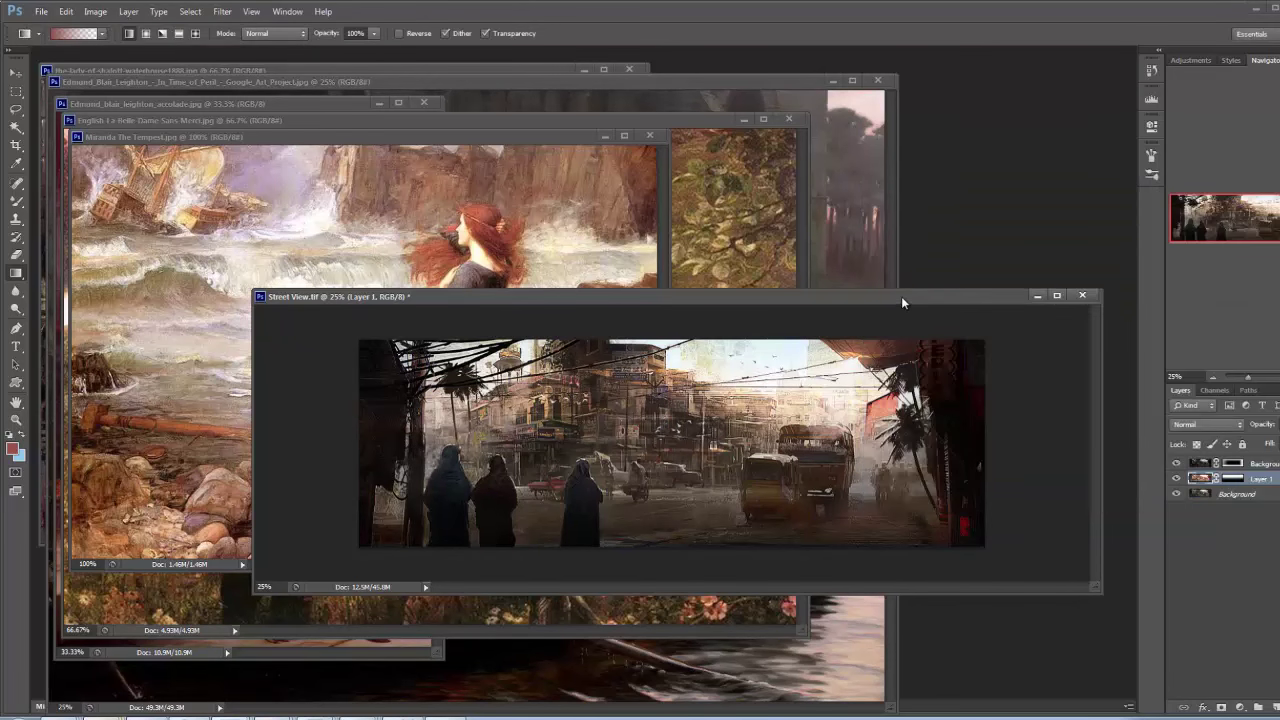
Shift the Street View window slightly and group Layer 1 with the masked Background copy
left_click_drag(901, 296, 885, 292)
left_click(1260, 464, "shift")
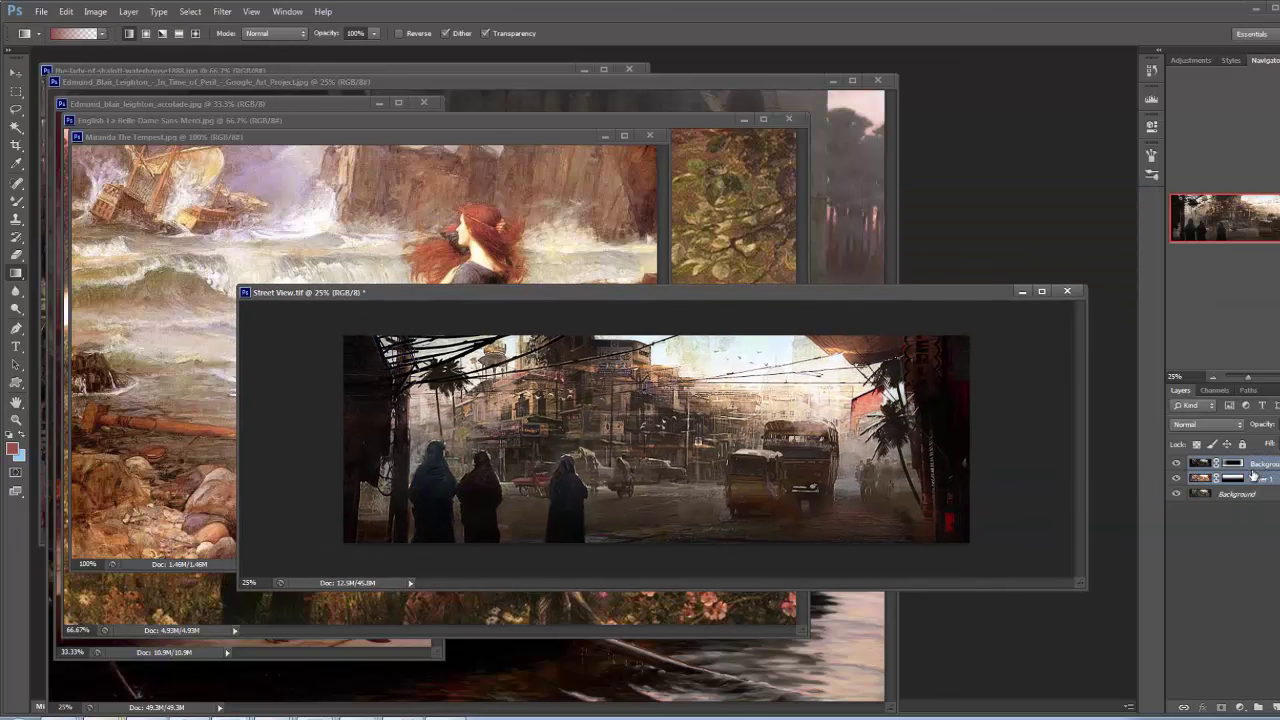
key("ctrl+g")
Enlarge the Street View window and compare the grouped recoloring with the original Background by toggling the group's visibility
left_click(1177, 464)
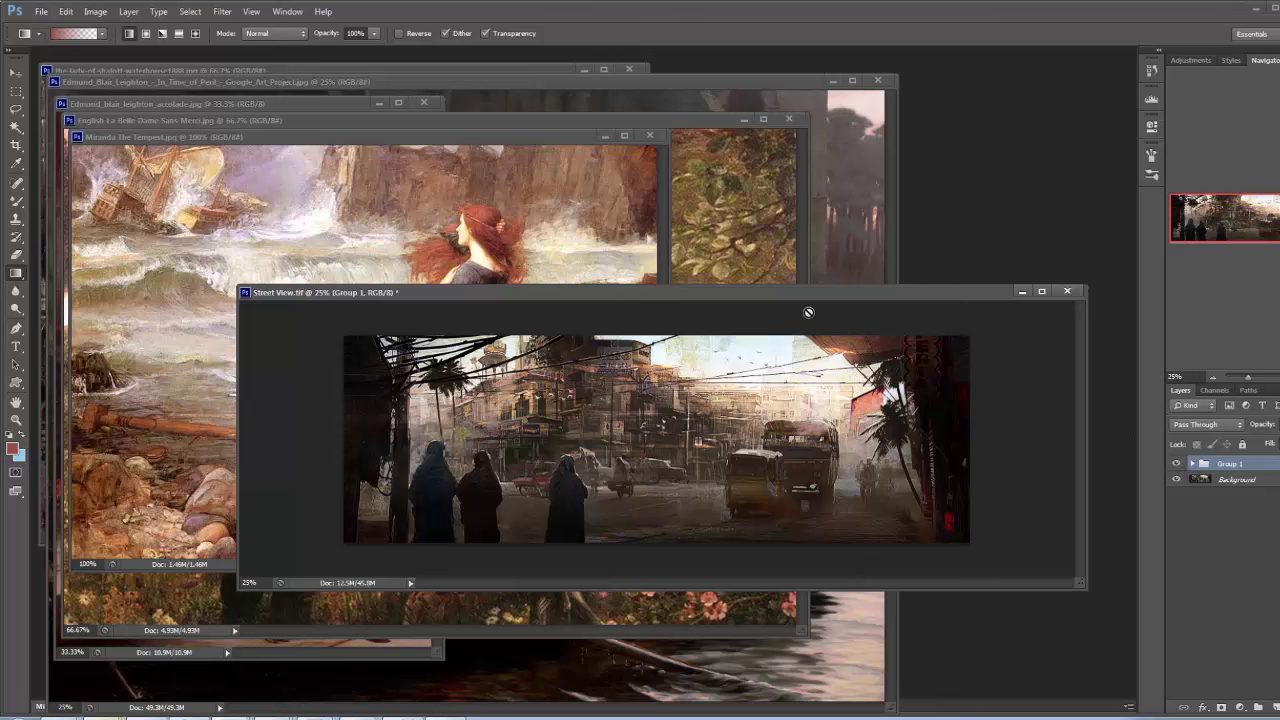
left_click_drag(820, 298, 804, 271)
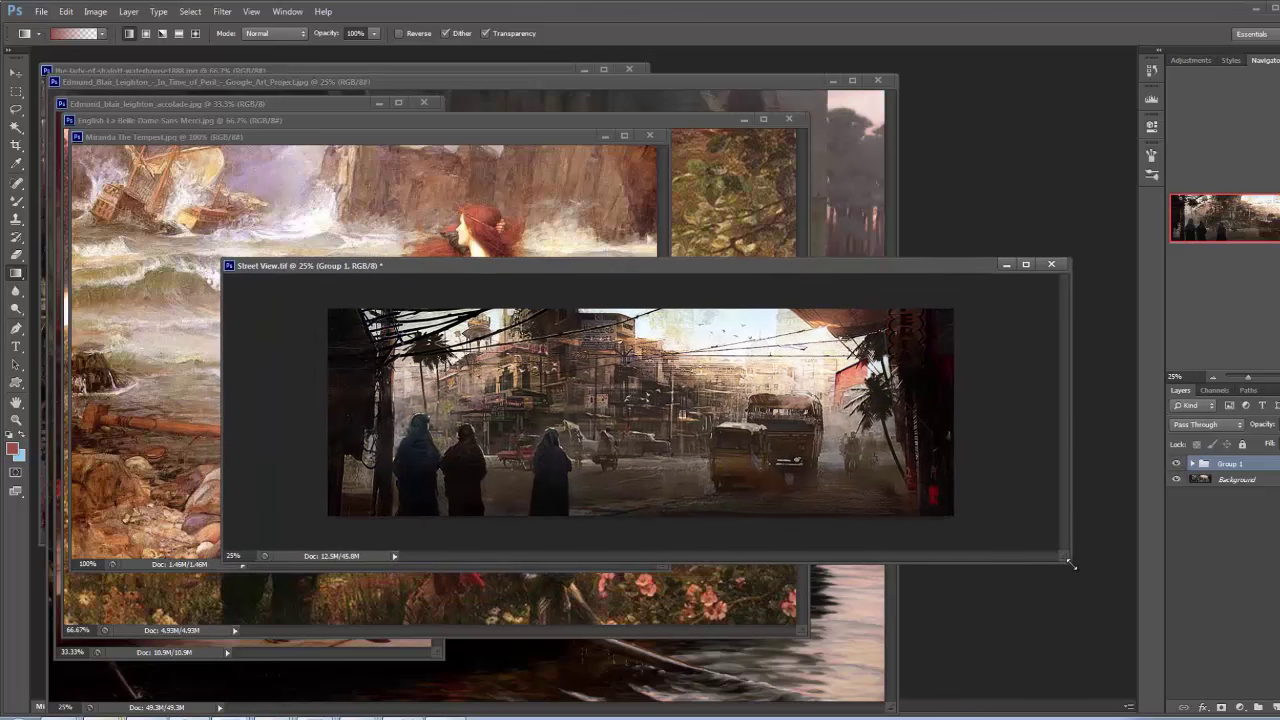
left_click_drag(1072, 563, 1120, 634)
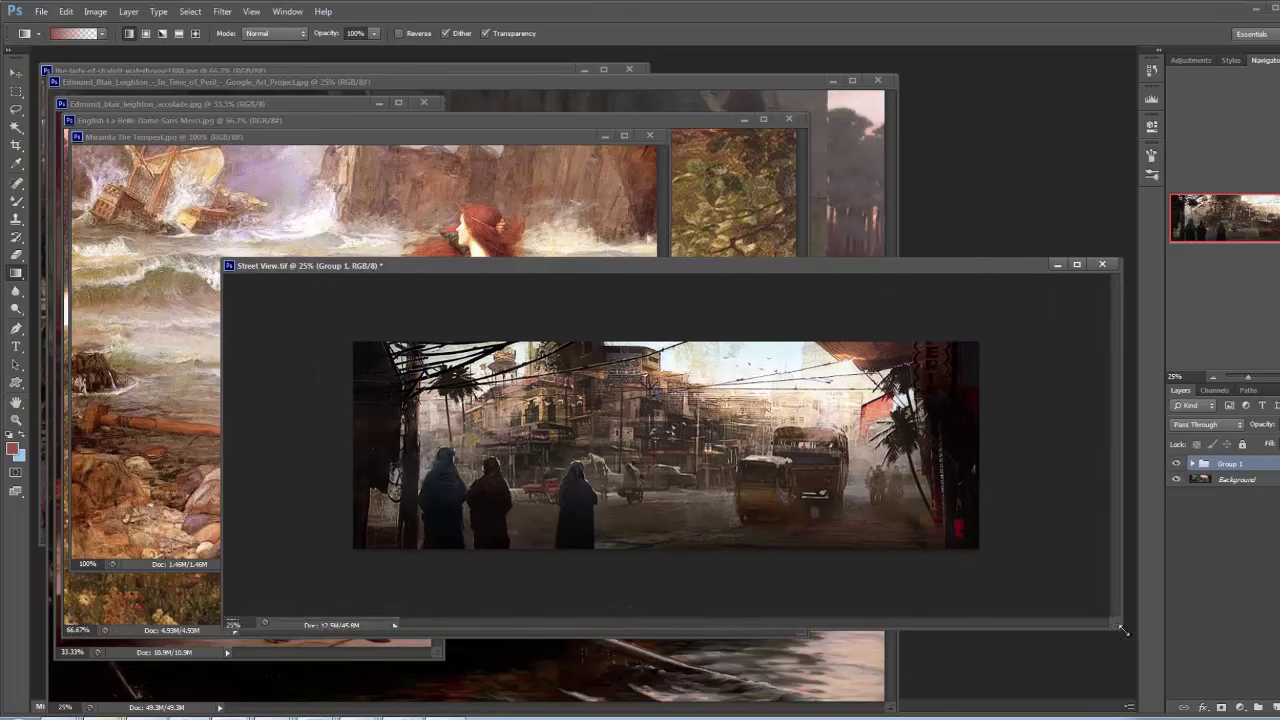
left_click(1177, 465)
left_click(1175, 462)
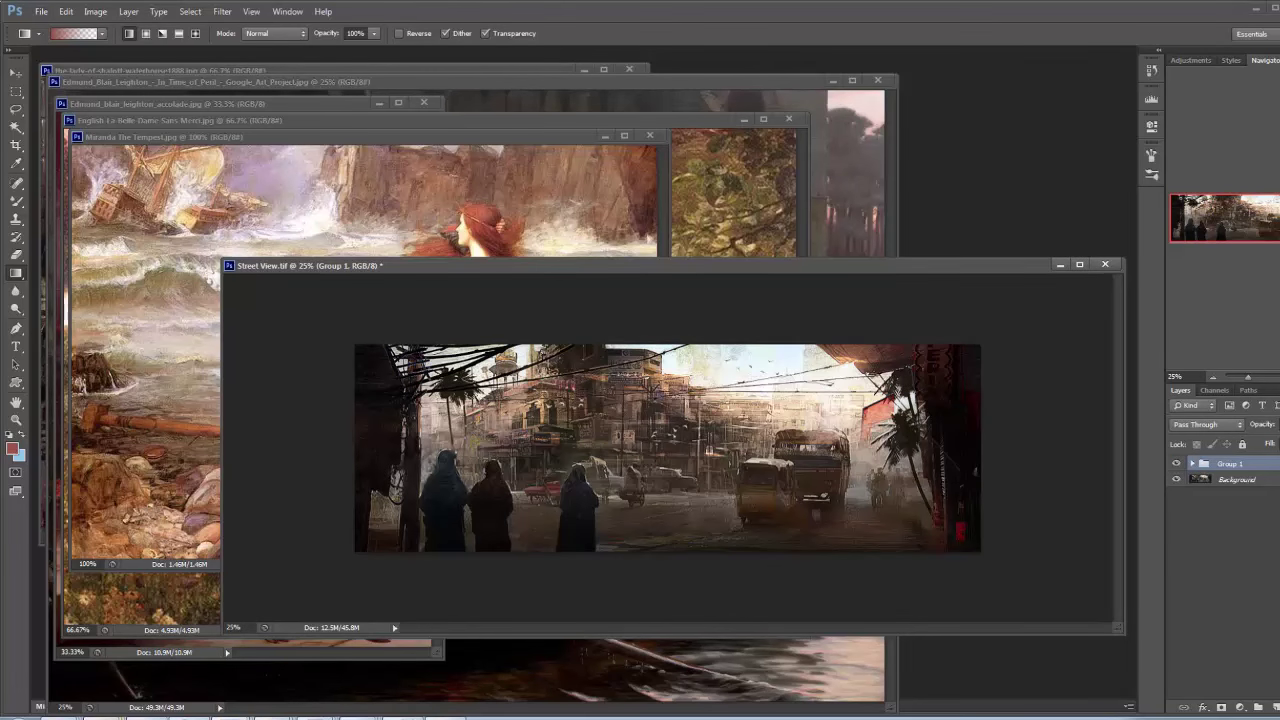
Minimize Street View.tif and close the five classical reference paintings
key("alt+Tab")
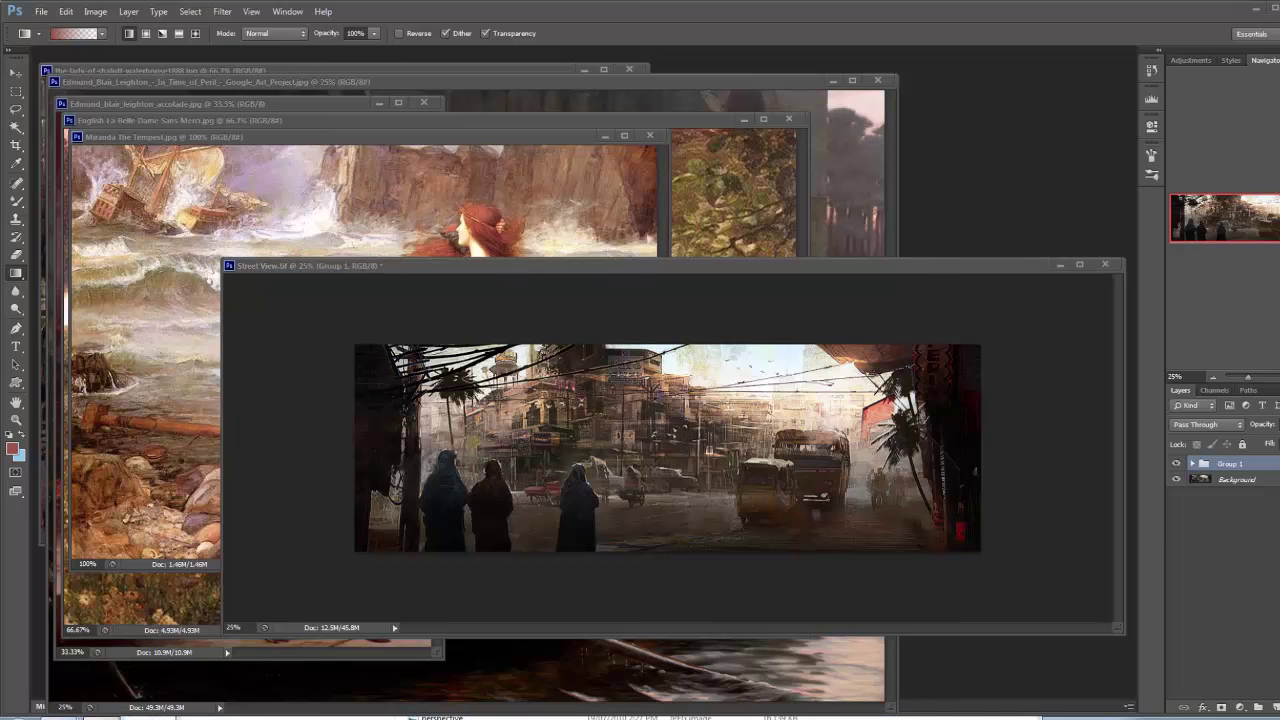
left_click(1059, 263)
left_click(650, 134)
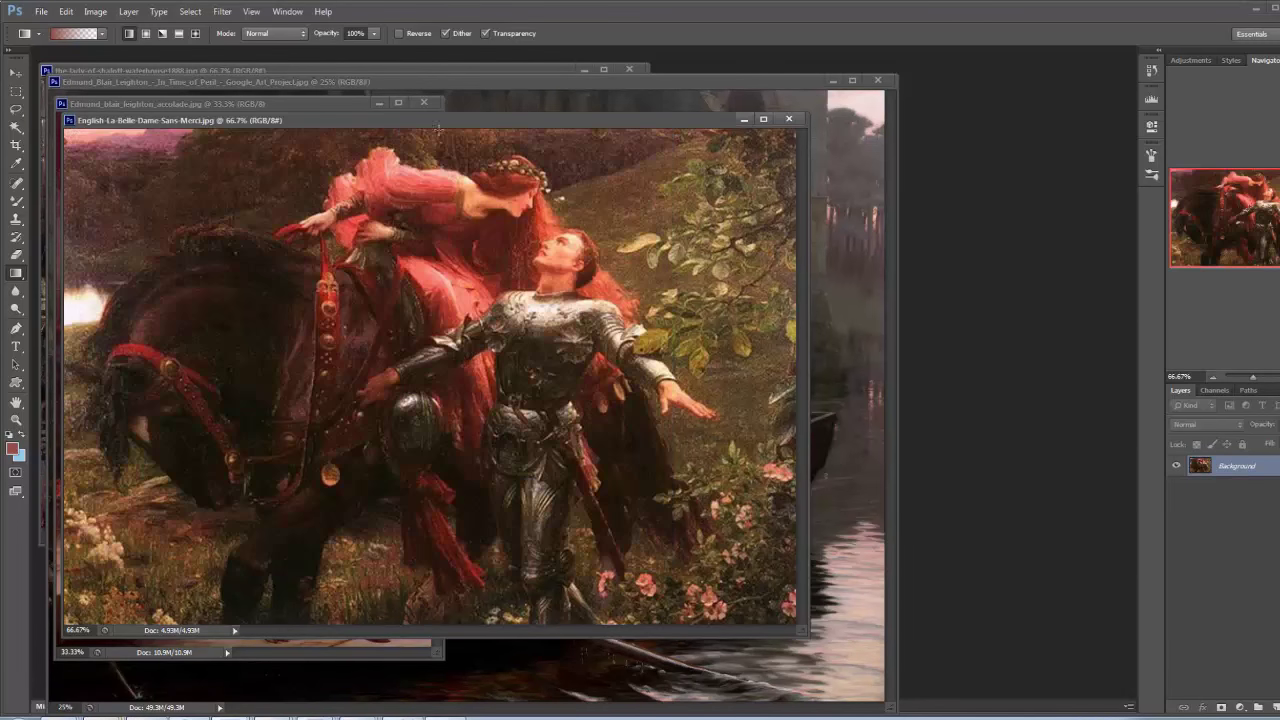
left_click(790, 120)
left_click(424, 102)
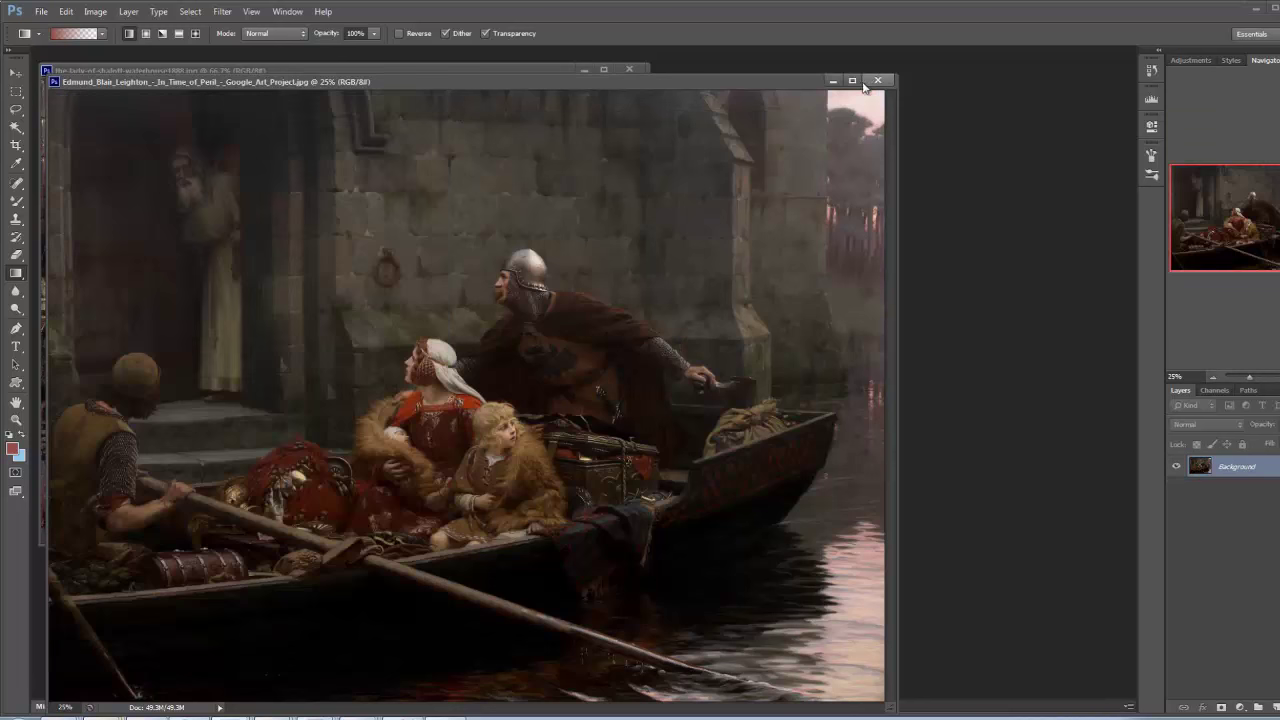
left_click(877, 79)
left_click(628, 69)
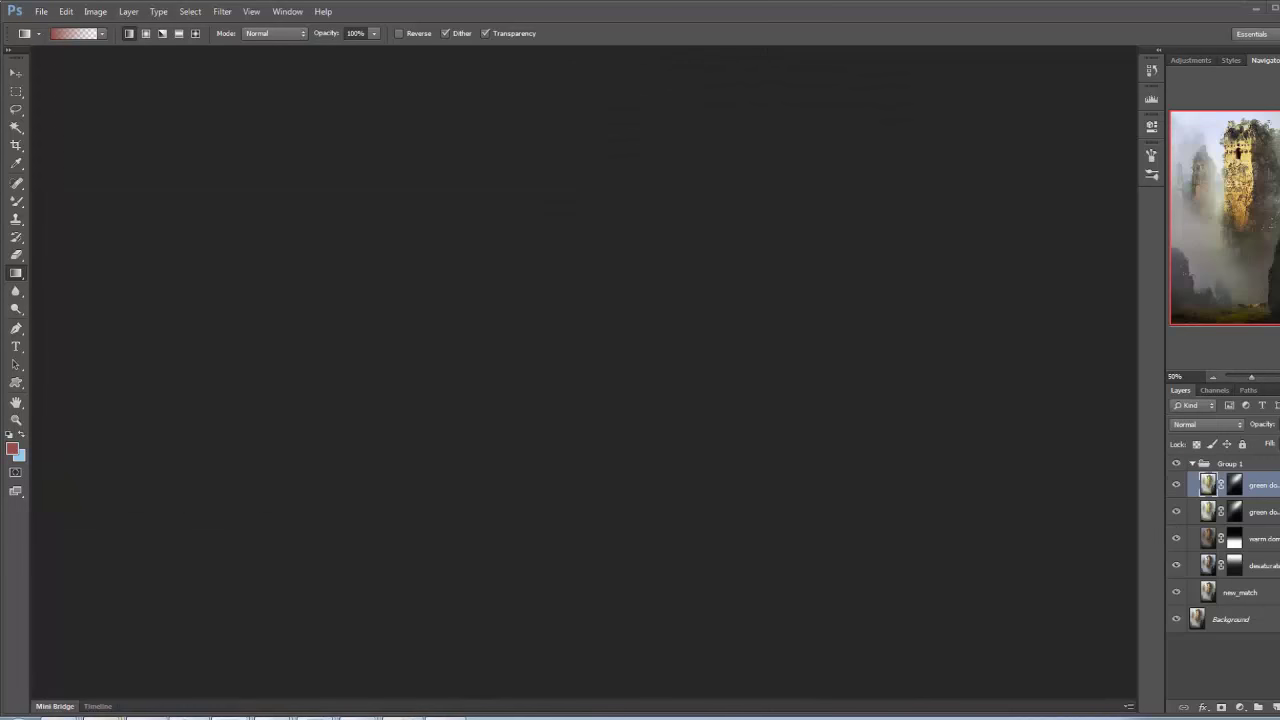
Bring Operation Dispatch.jpg and the references 02.jpg and limb_cop_t440.jpg into the workspace and arrange them so all three are visible
left_click_drag(1279, 324, 834, 324)
left_click_drag(612, 71, 851, 310)
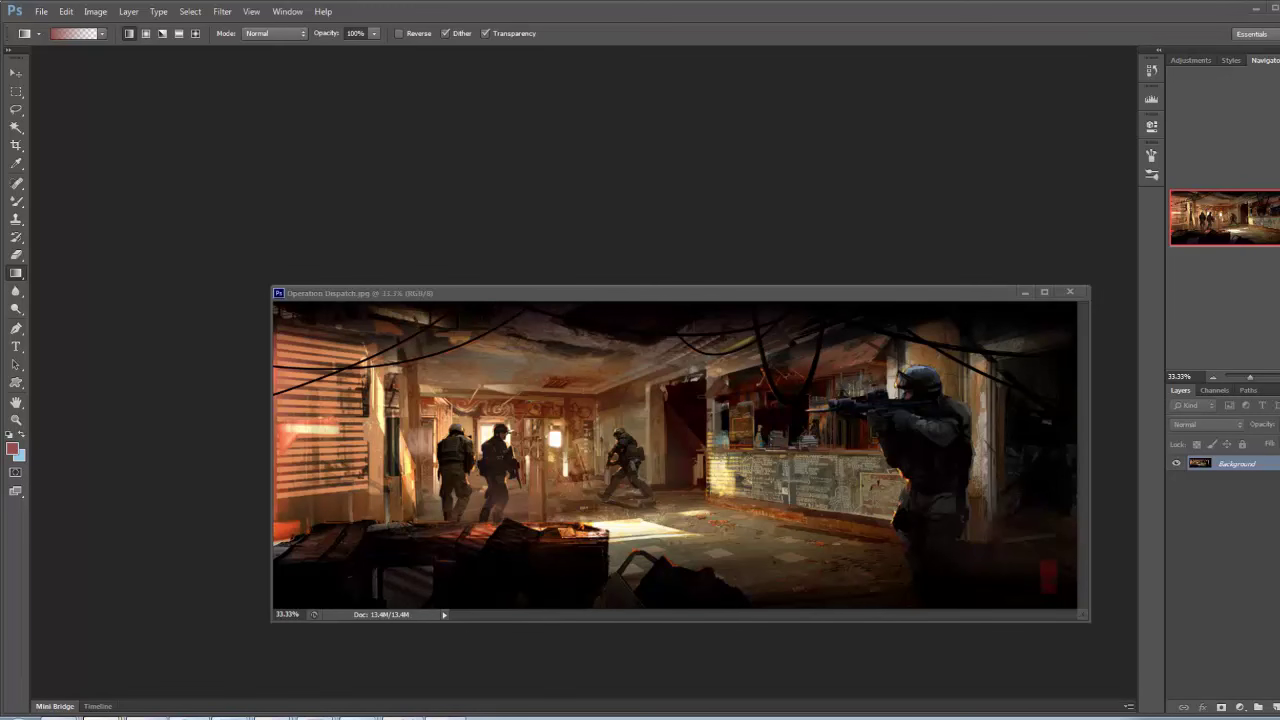
left_click_drag(1279, 258, 832, 228)
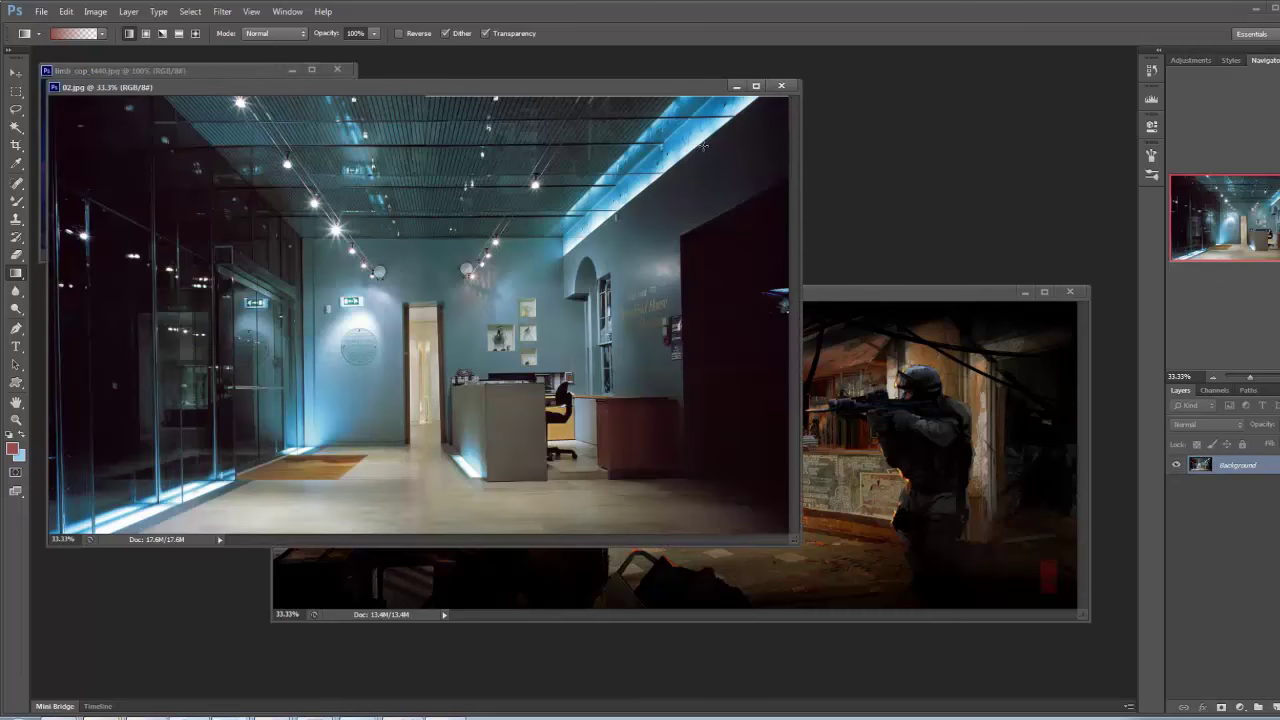
left_click_drag(681, 88, 621, 268)
left_click_drag(775, 300, 813, 348)
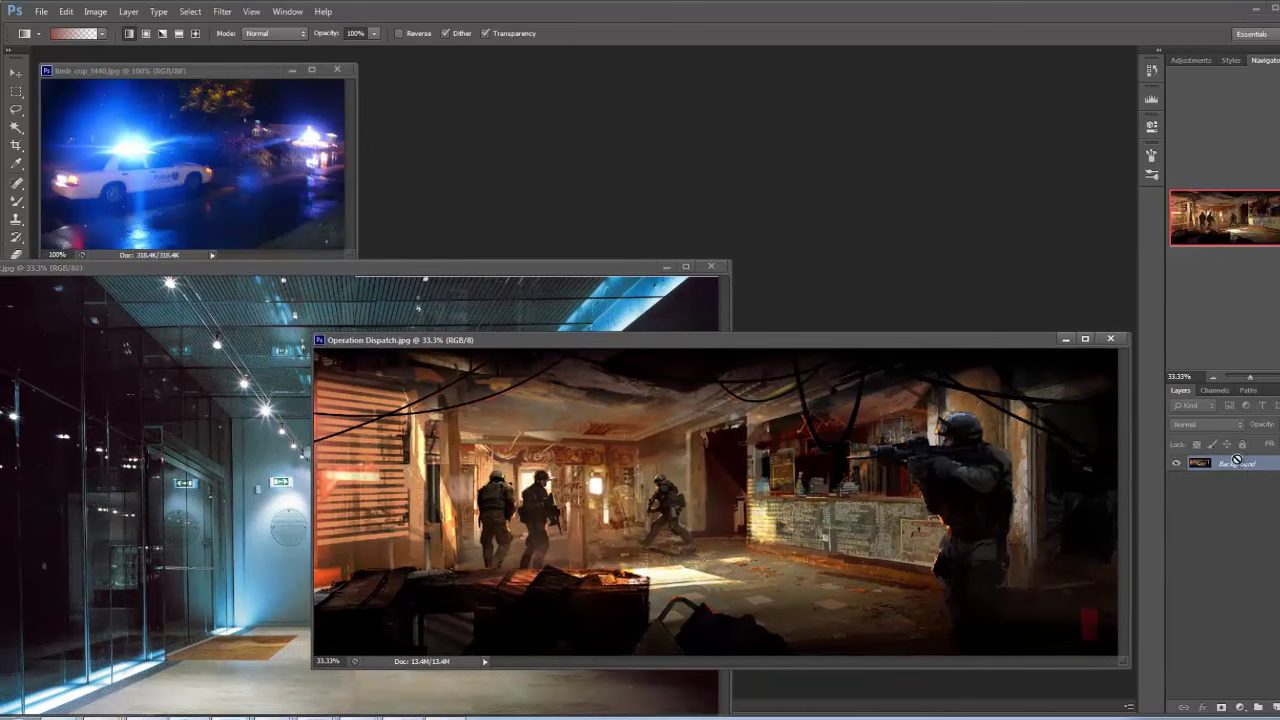
Duplicate the Background of Operation Dispatch.jpg and start Match Color on the duplicate with 02.jpg as the source
key("ctrl+j")
left_click(96, 12)
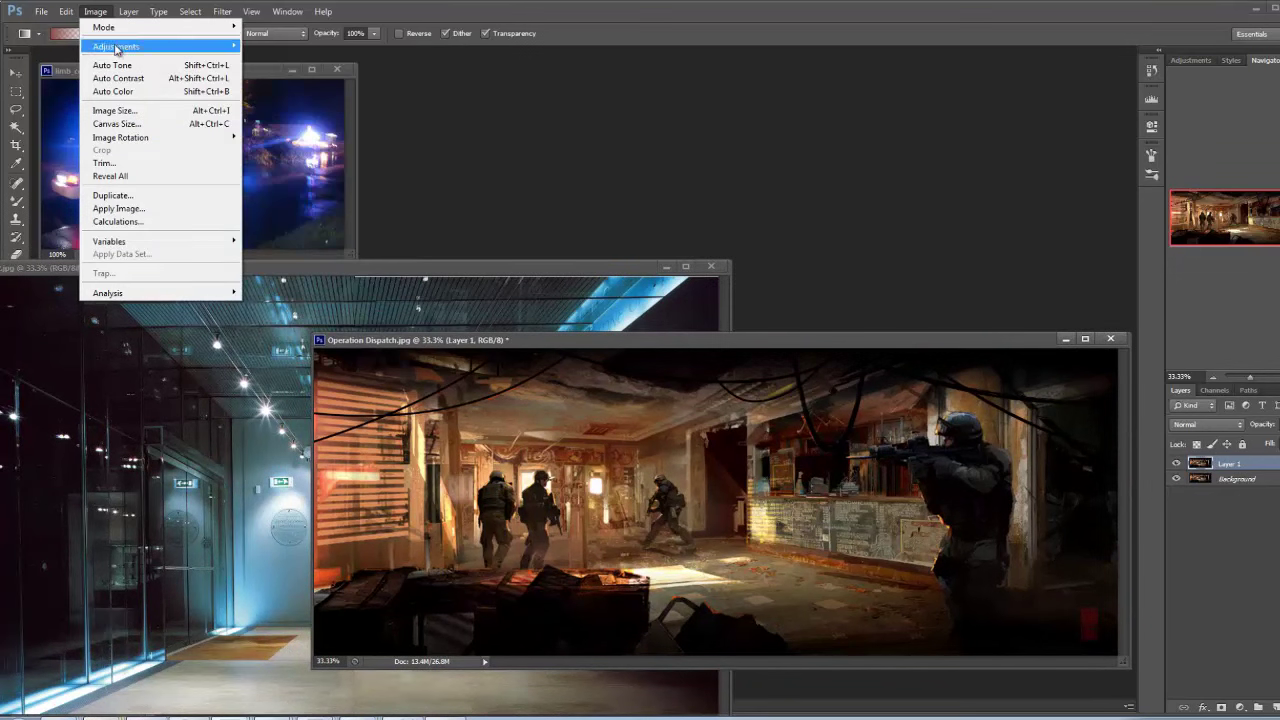
mouse_move(120, 47)
left_click(301, 333)
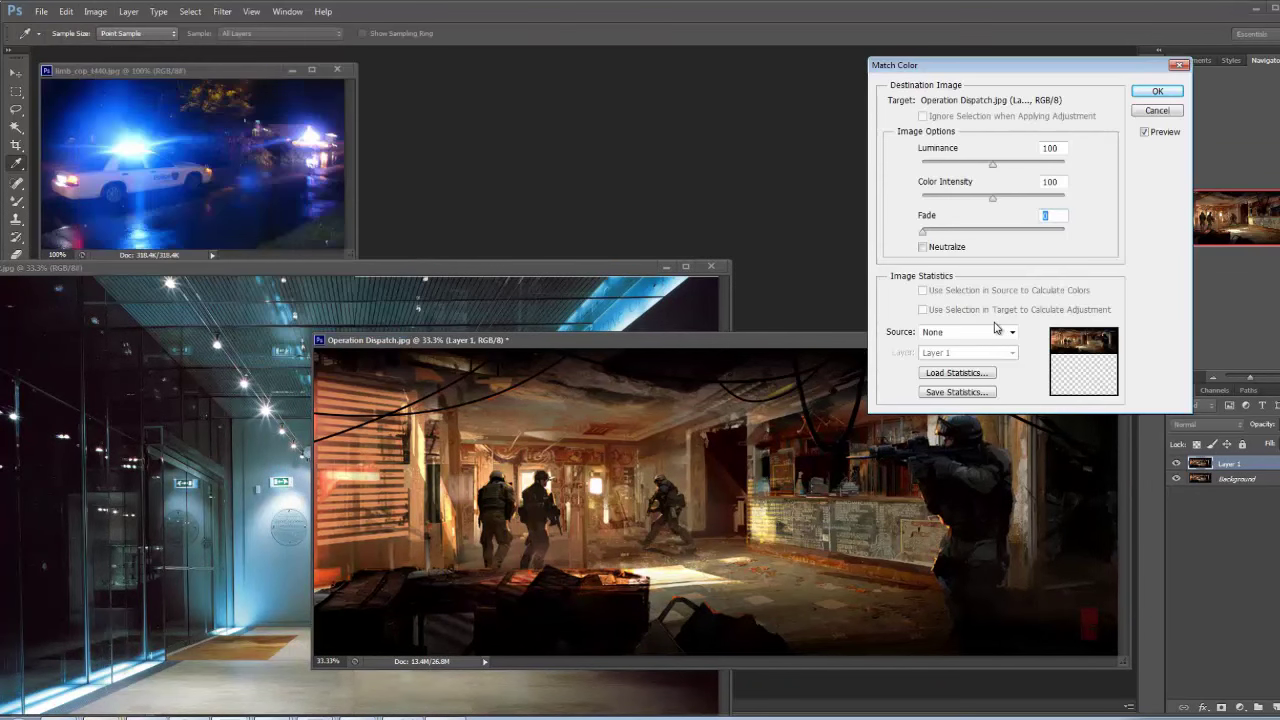
left_click(1005, 332)
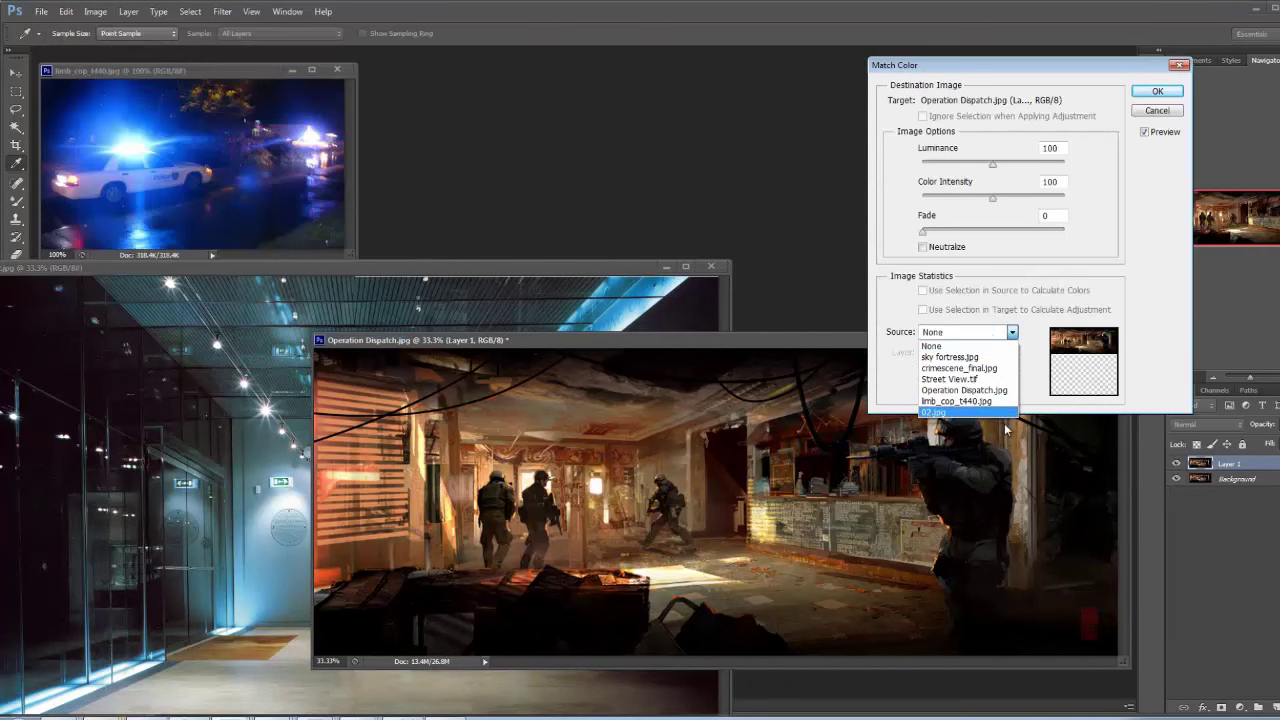
left_click(994, 413)
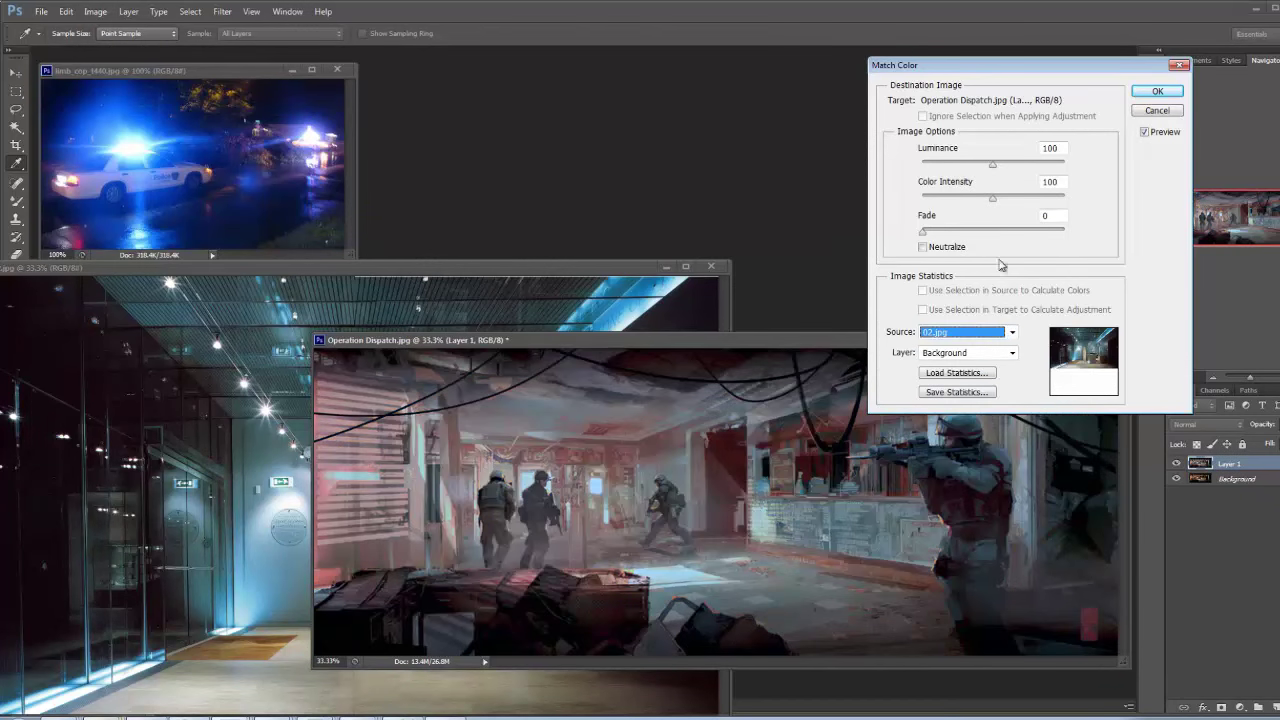
Apply Match Color with Luminance 80, Color Intensity 200 and a Fade of about 23
left_click_drag(992, 198, 1099, 206)
mouse_move(930, 240)
left_mouse_down()
mouse_move(978, 238)
mouse_move(944, 245)
mouse_move(952, 228)
left_mouse_up()
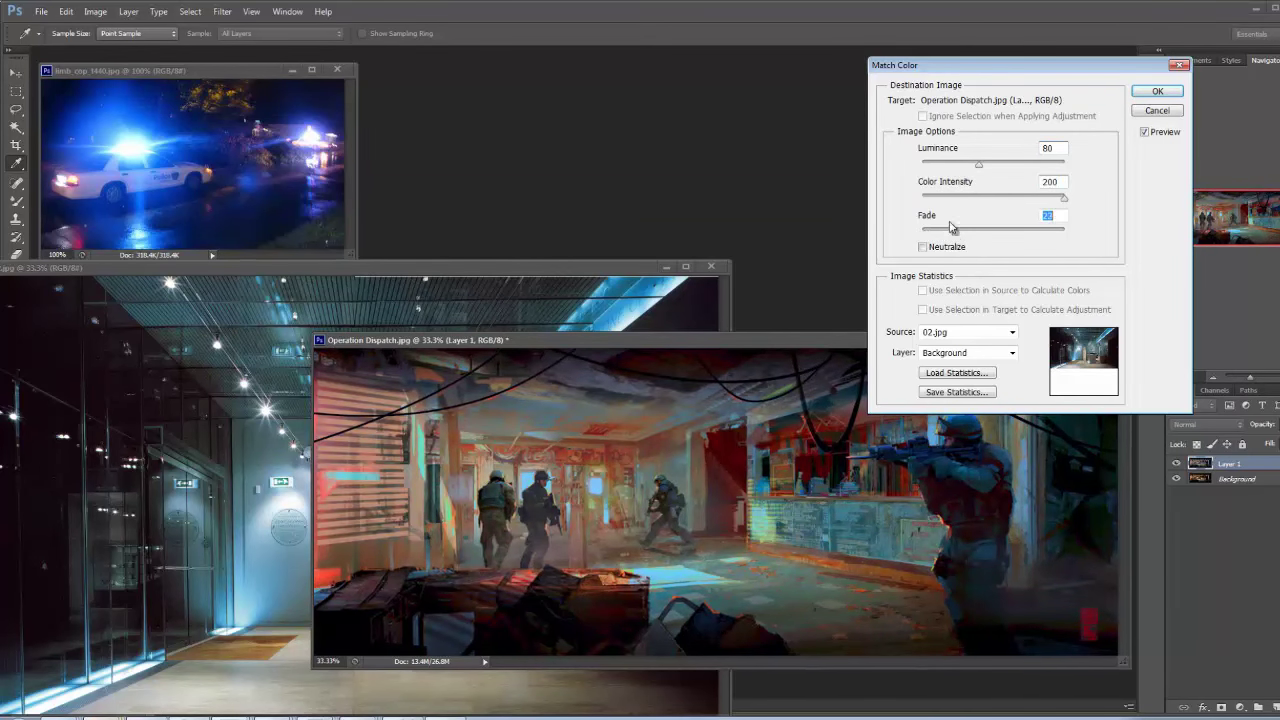
left_click(1157, 91)
Shift the Operation Dispatch window and compare Layer 1 with the original painting by toggling the layer's visibility
left_click_drag(870, 341, 838, 304)
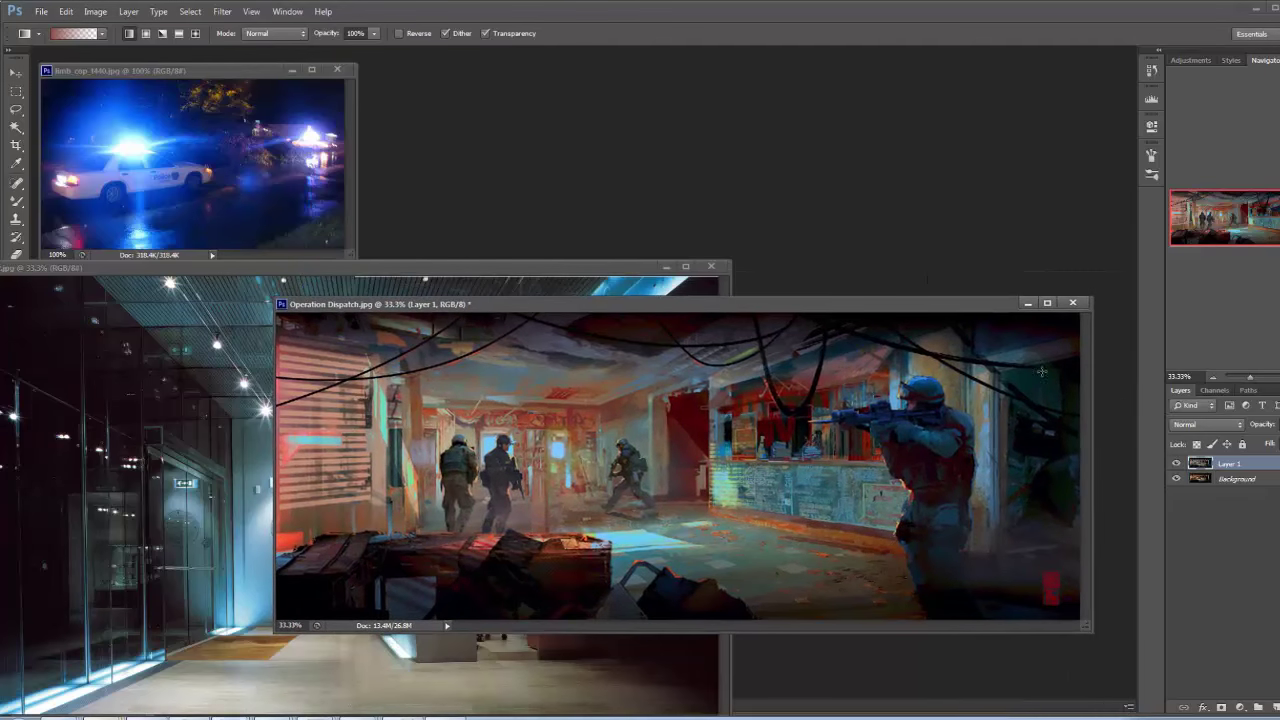
left_click(1177, 464)
left_click(1177, 464)
Hide Layer 1, duplicate the Background again and start Match Color on the copy with limb_cop_t440.jpg as the source
left_click(1258, 480)
left_click(1177, 464)
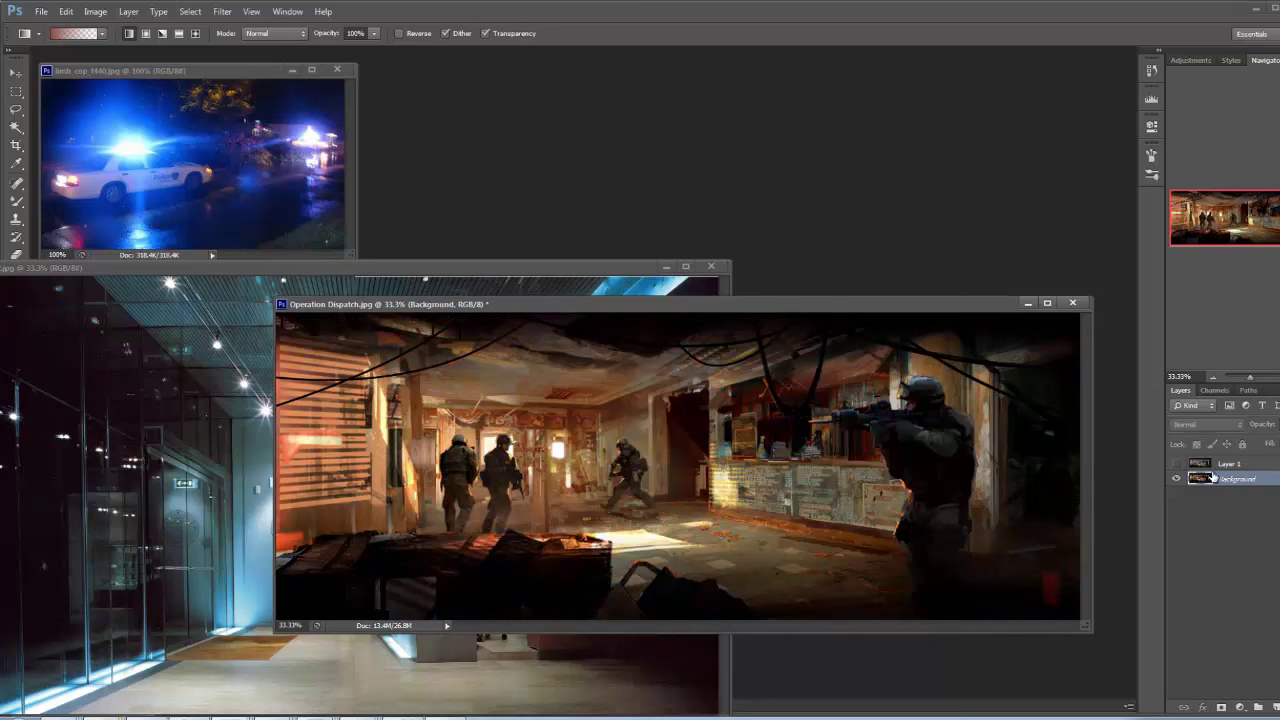
key("ctrl+j")
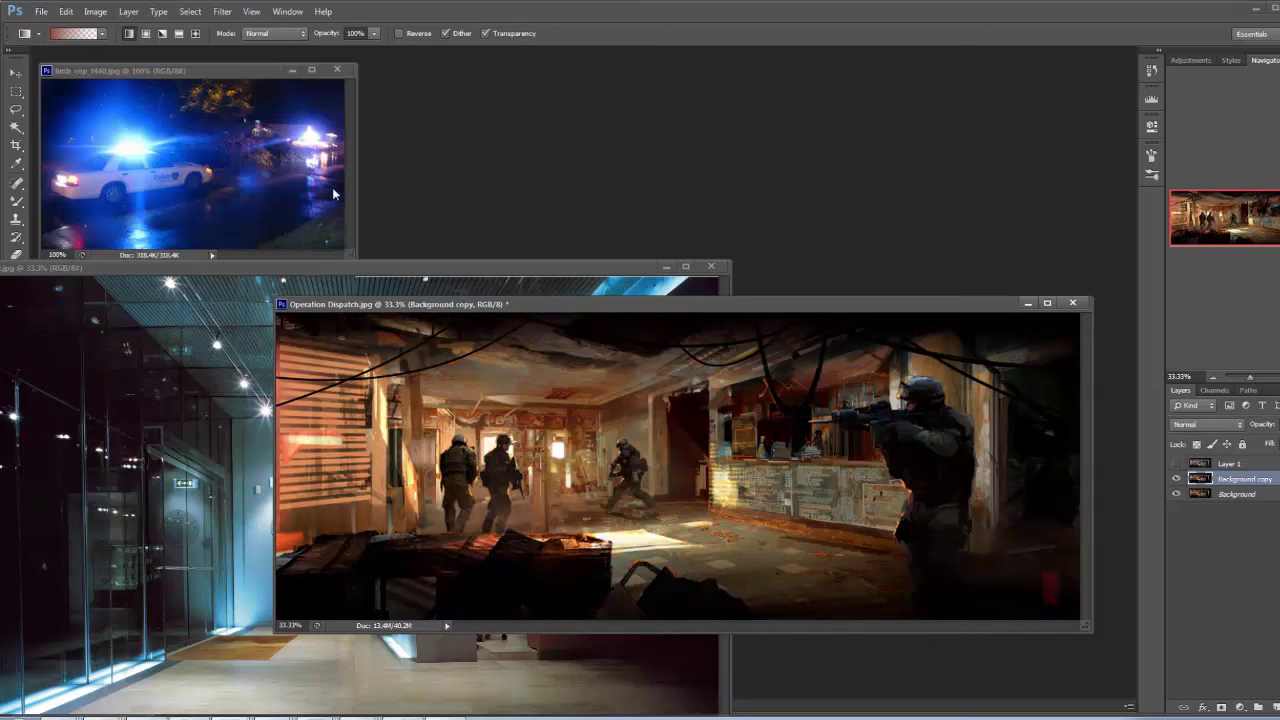
left_click(224, 12)
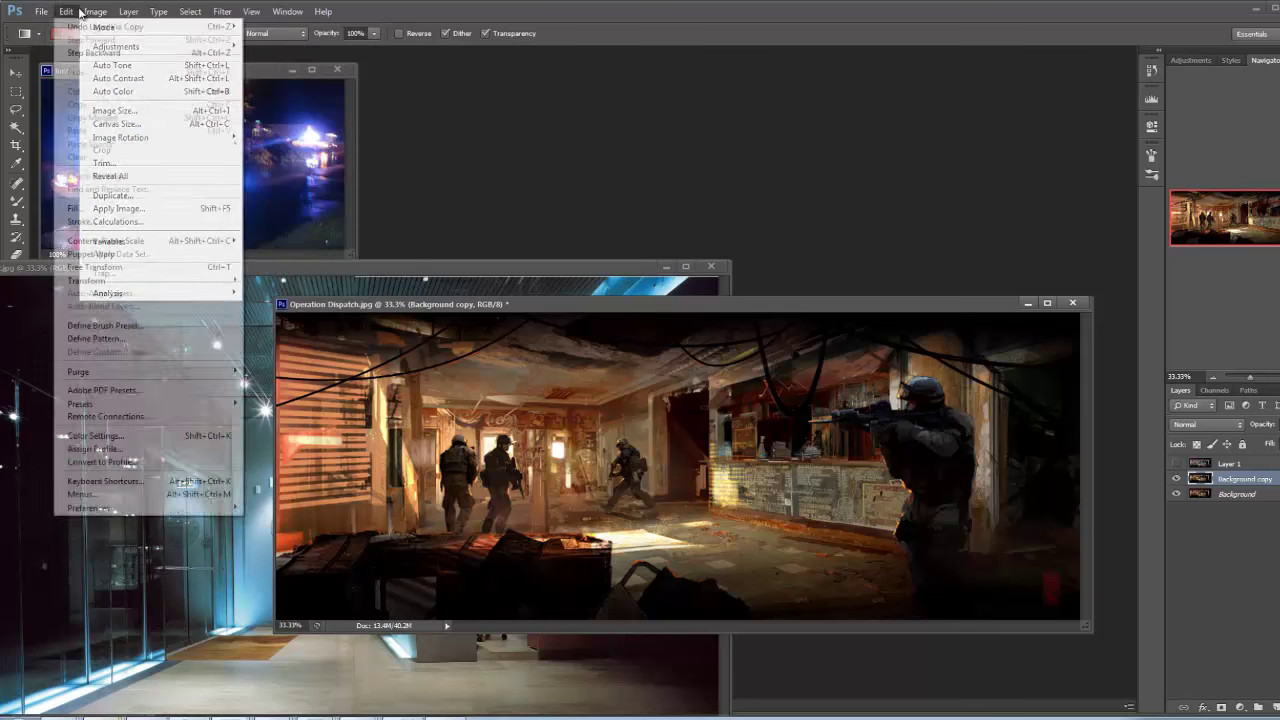
mouse_move(95, 11)
mouse_move(180, 46)
left_click(281, 336)
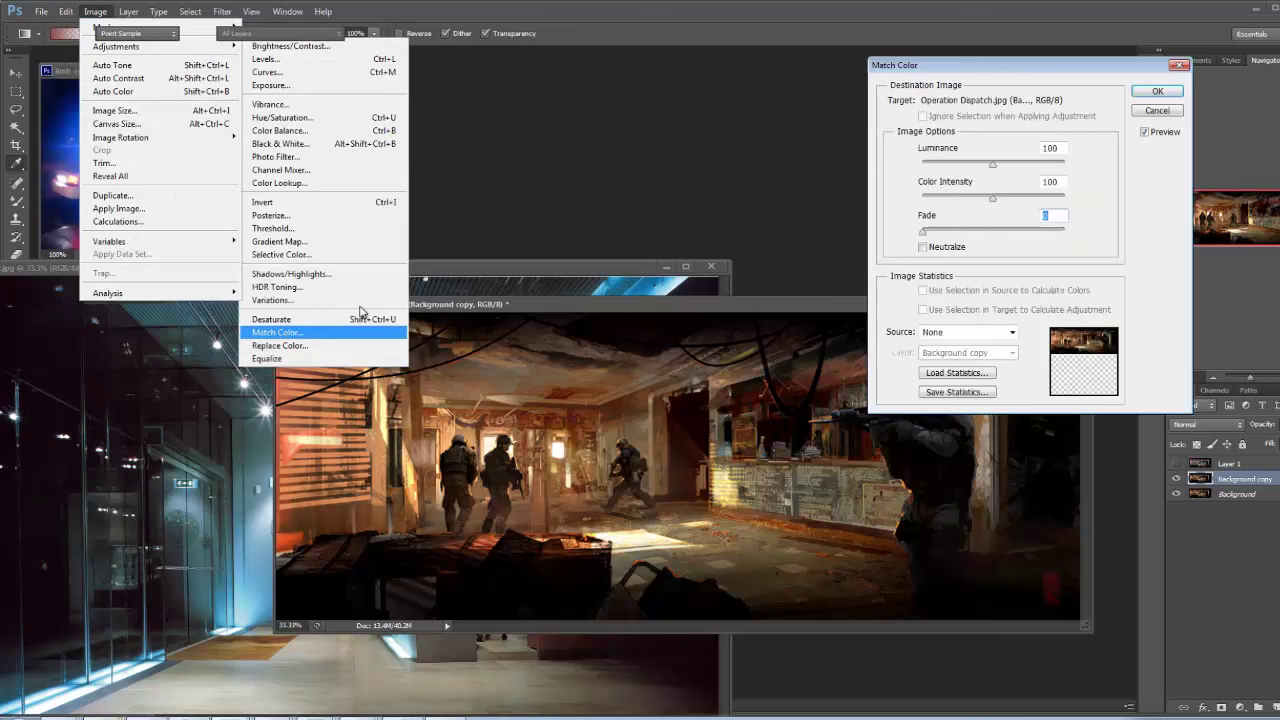
left_click(965, 333)
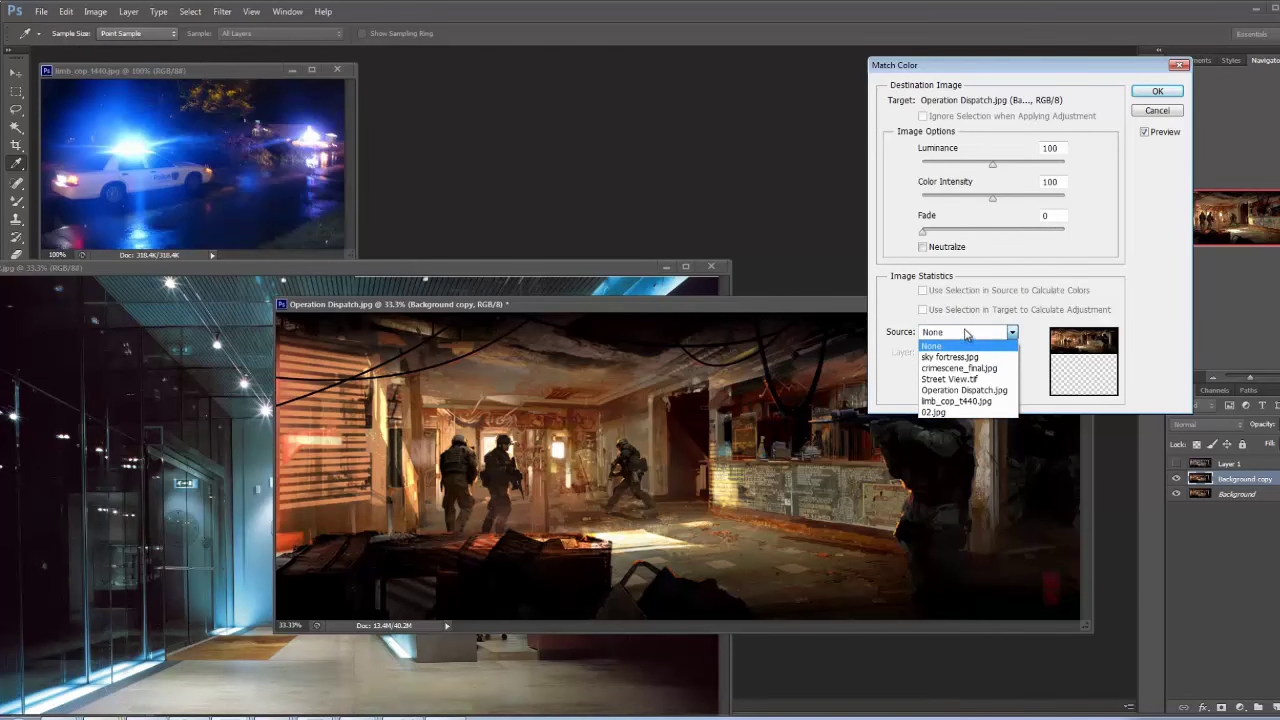
left_click(950, 404)
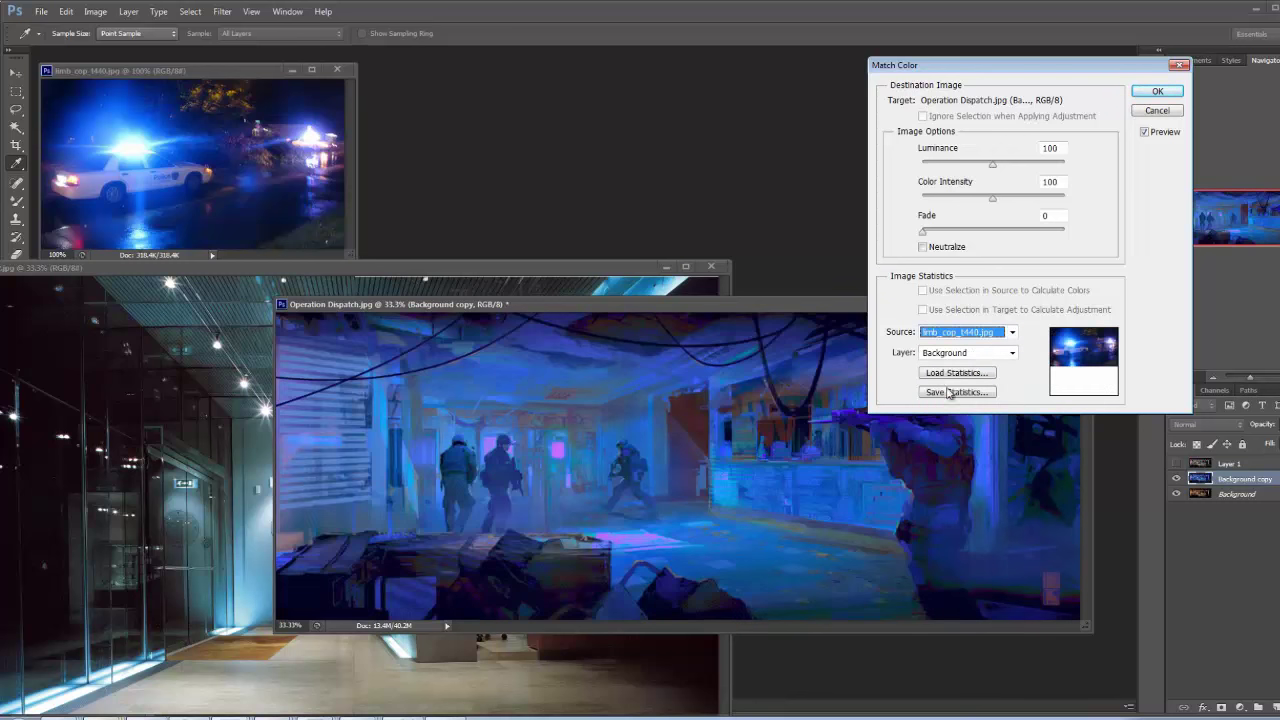
Apply Match Color to the Background copy with Luminance 72, Color Intensity 148 and a Fade of about 65
left_click_drag(992, 164, 1027, 203)
left_click_drag(923, 232, 1015, 235)
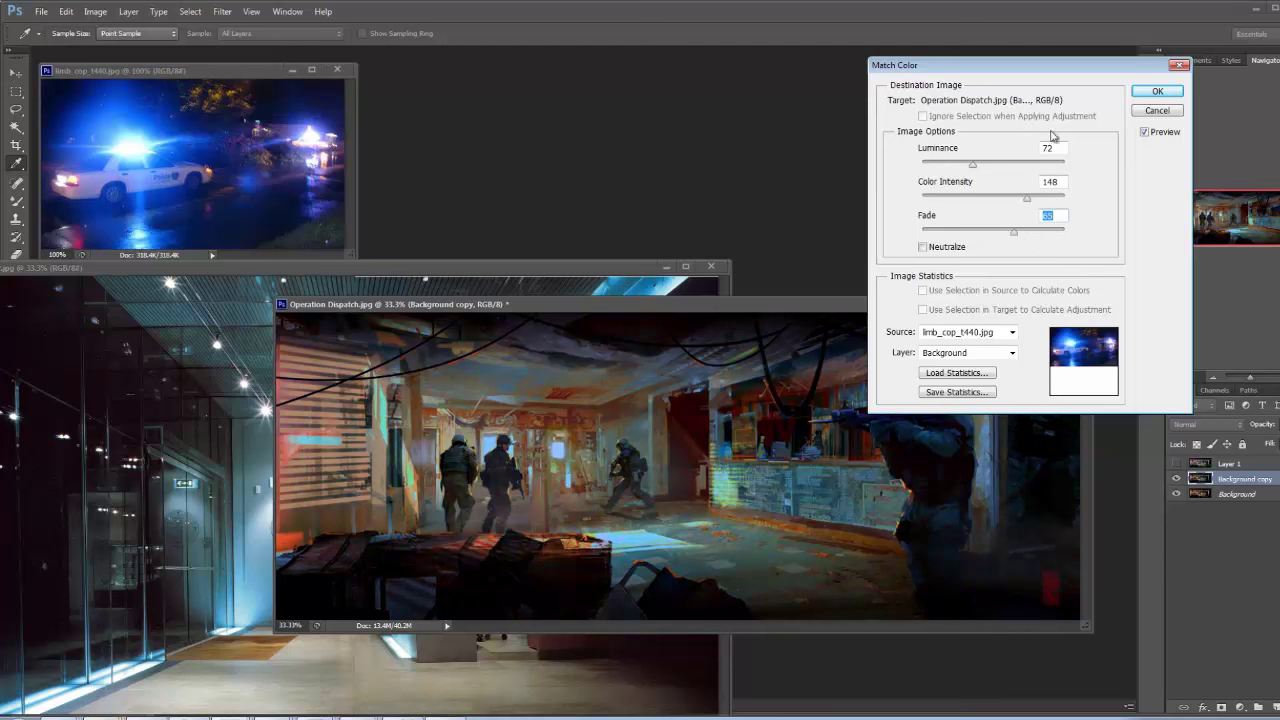
left_click(1152, 93)
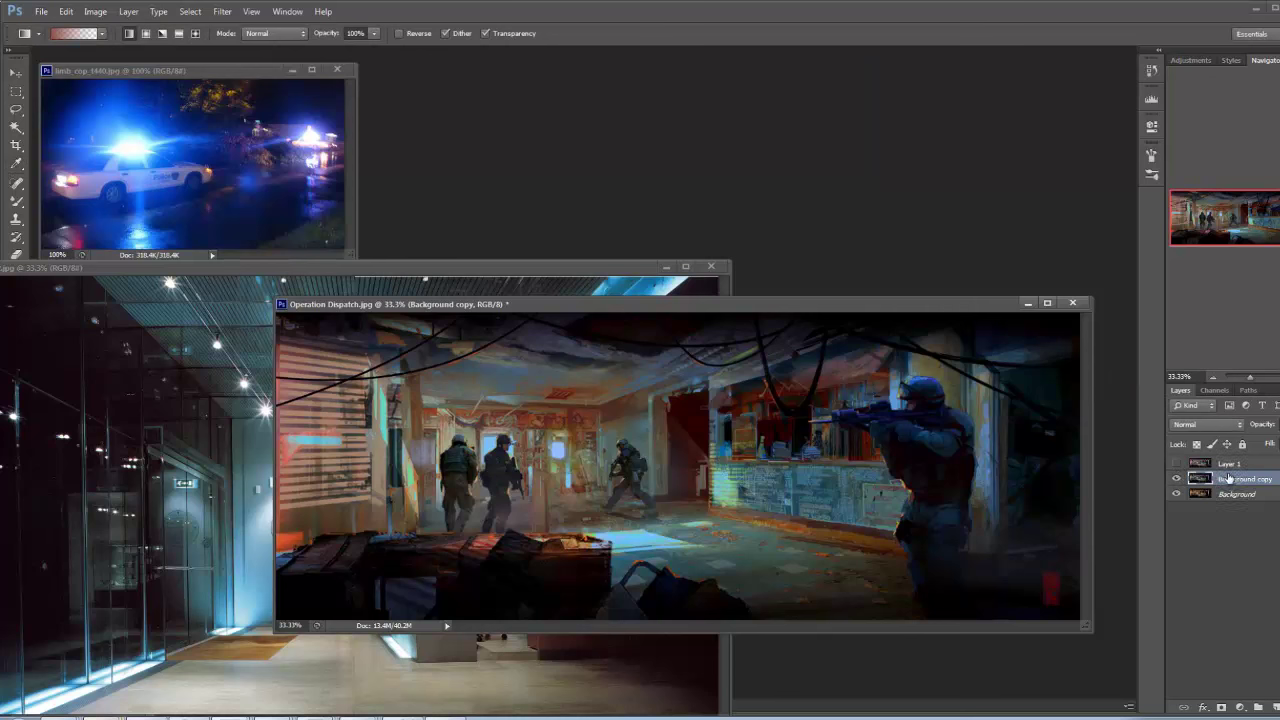
Compare the two recolored variants by toggling Layer 1, leave Layer 1 shown and delete the Background copy
left_click(1177, 465)
left_click(1177, 465)
left_click(1177, 465)
left_click_drag(1262, 480, 1274, 707)
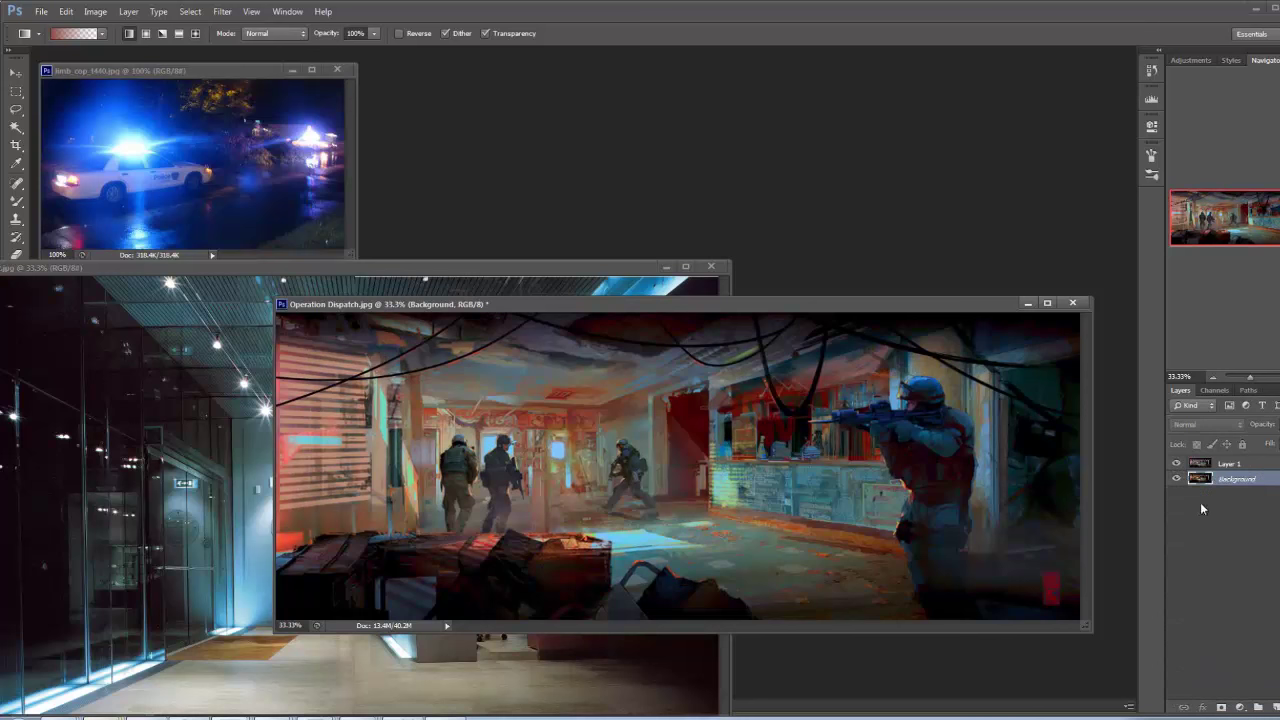
Set Layer 1's Blend If range for the underlying layer to 19 for blacks and a split 82 / 166 for whites
left_click(1235, 465)
left_click(1177, 464)
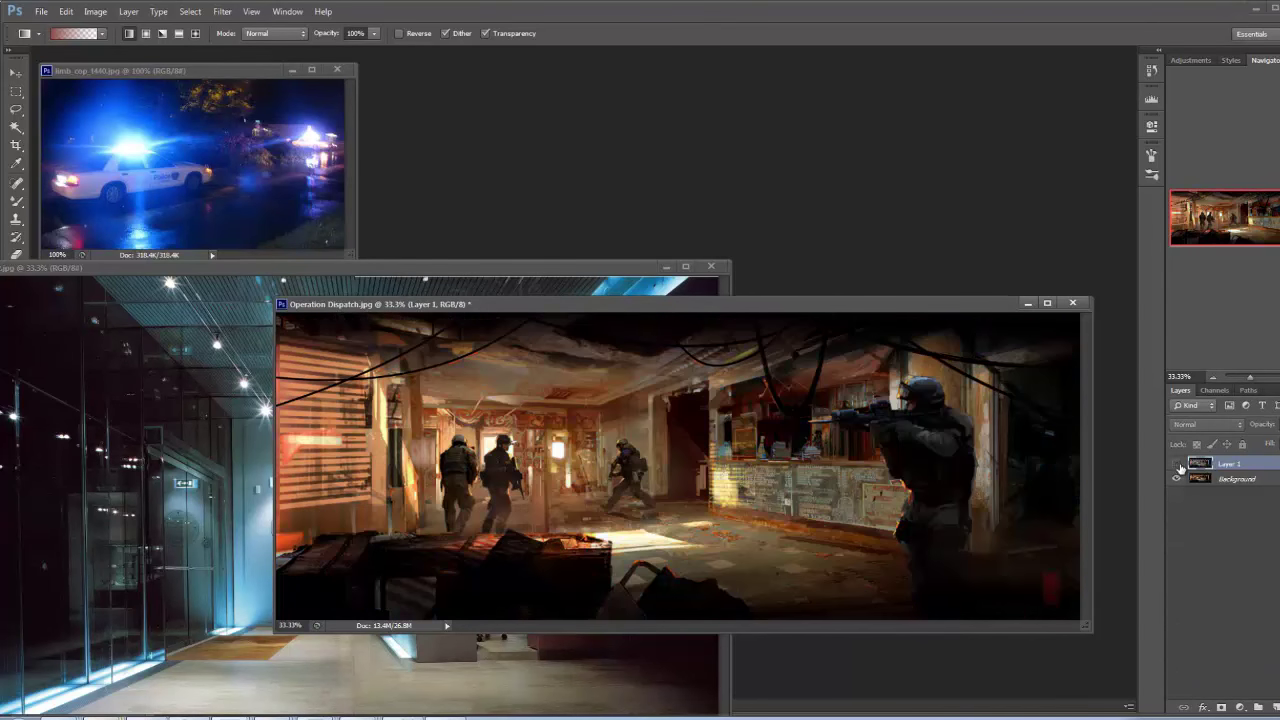
left_click(1177, 464)
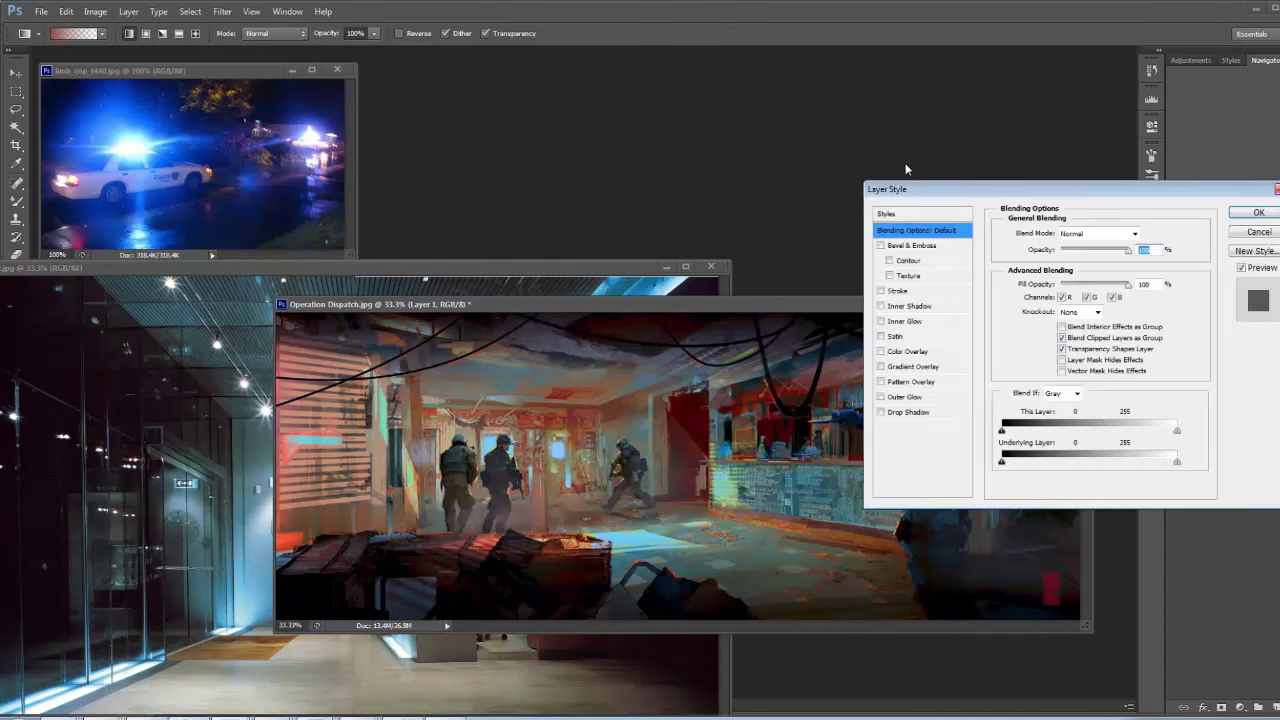
left_click_drag(950, 189, 941, 64)
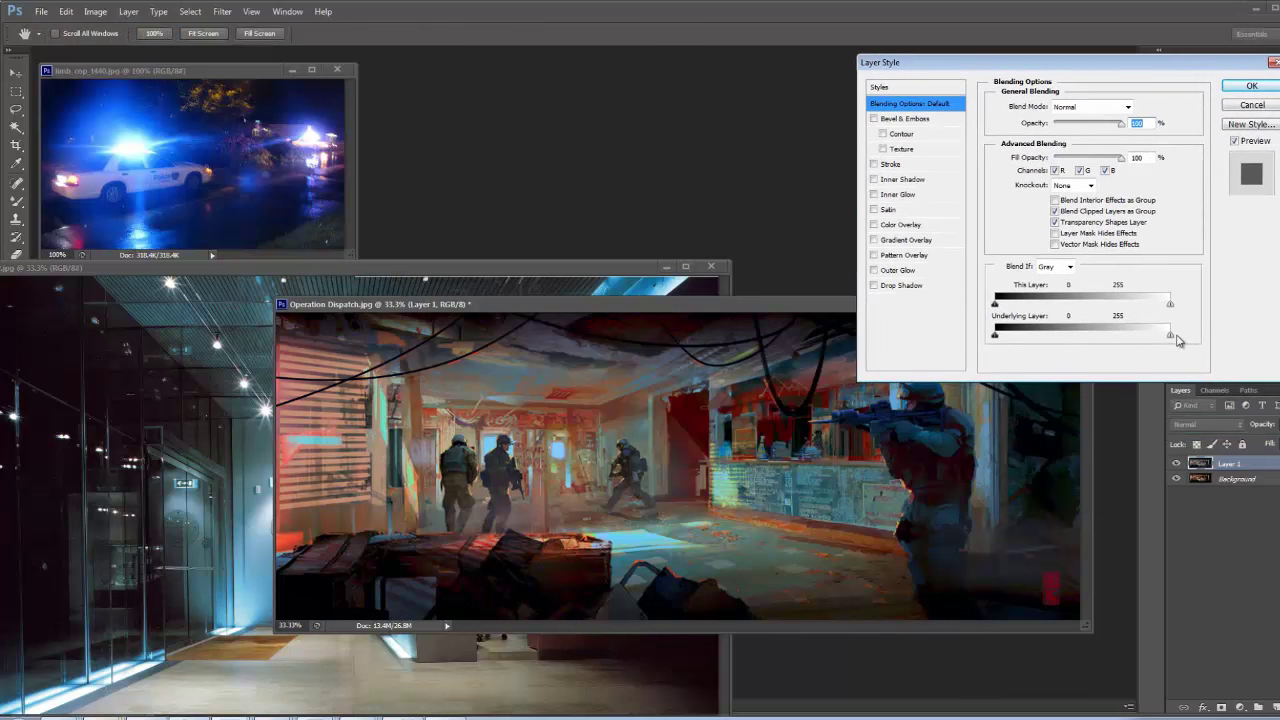
left_click_drag(1170, 334, 1020, 341)
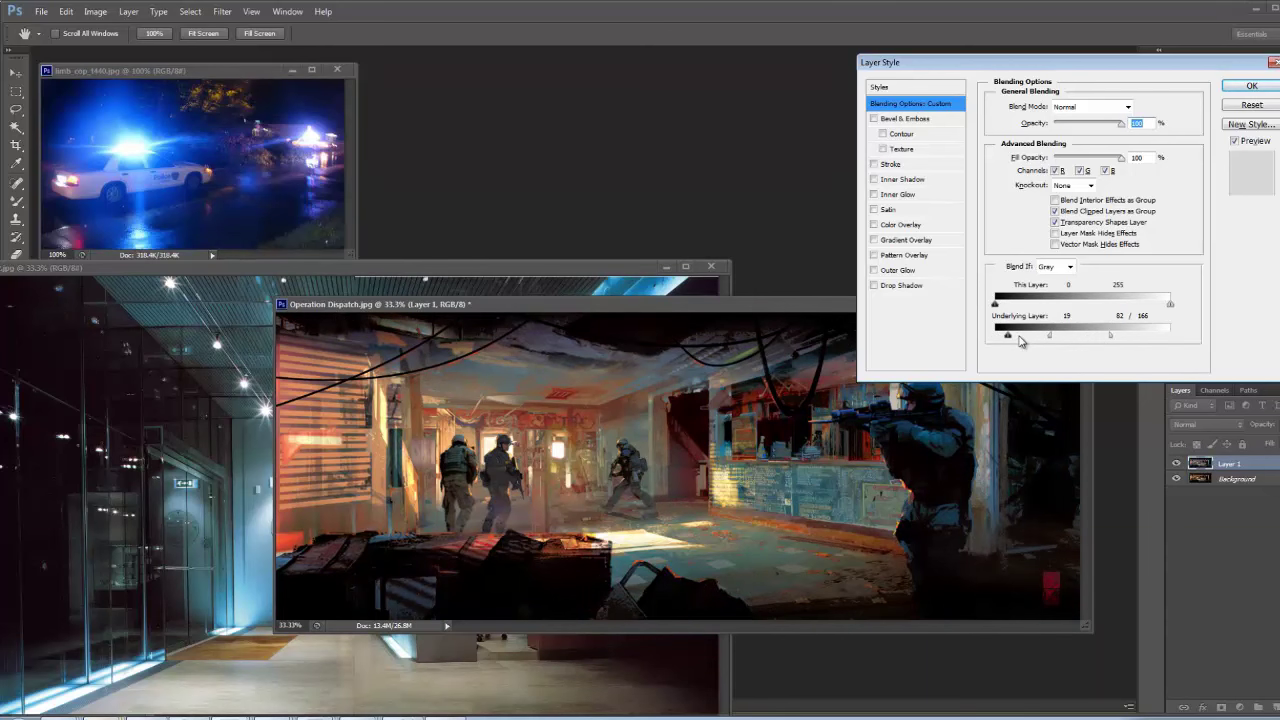
left_click(1250, 87)
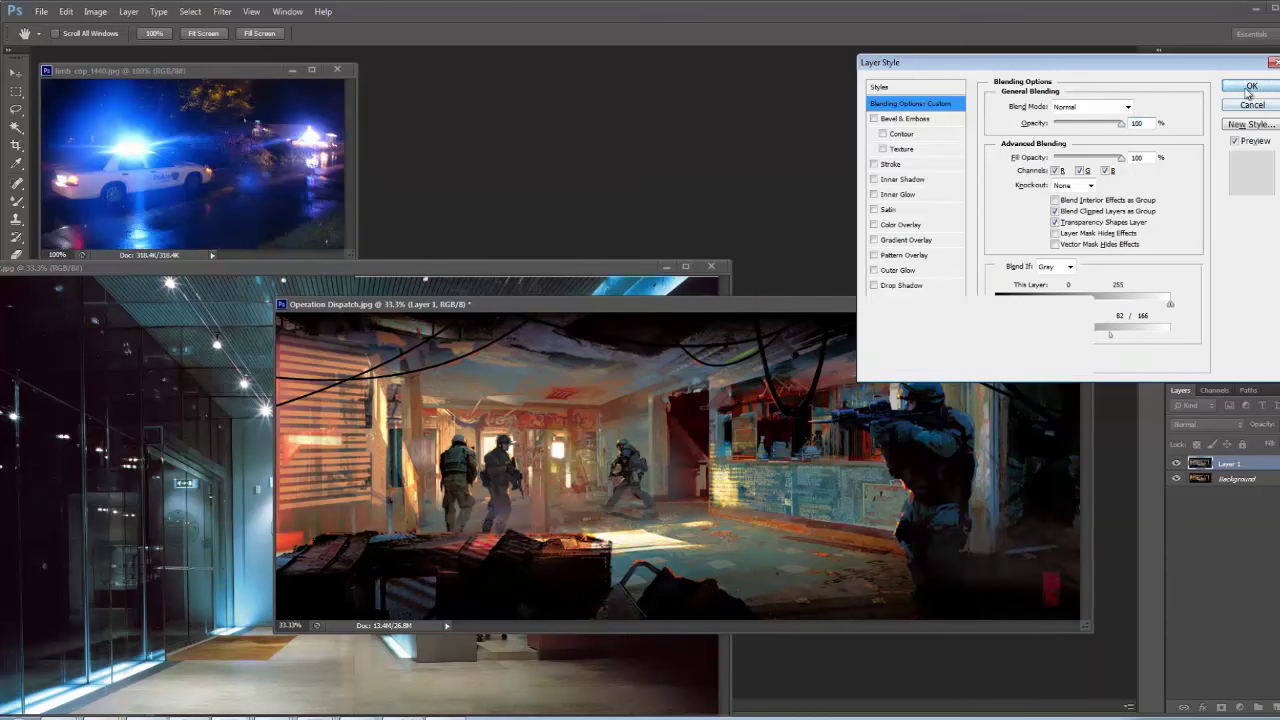
key("g")
Reposition the Operation Dispatch window and compare the blended recoloring with the original by toggling Layer 1
mouse_move(956, 304)
left_mouse_down()
mouse_move(932, 299)
mouse_move(967, 290)
left_mouse_up()
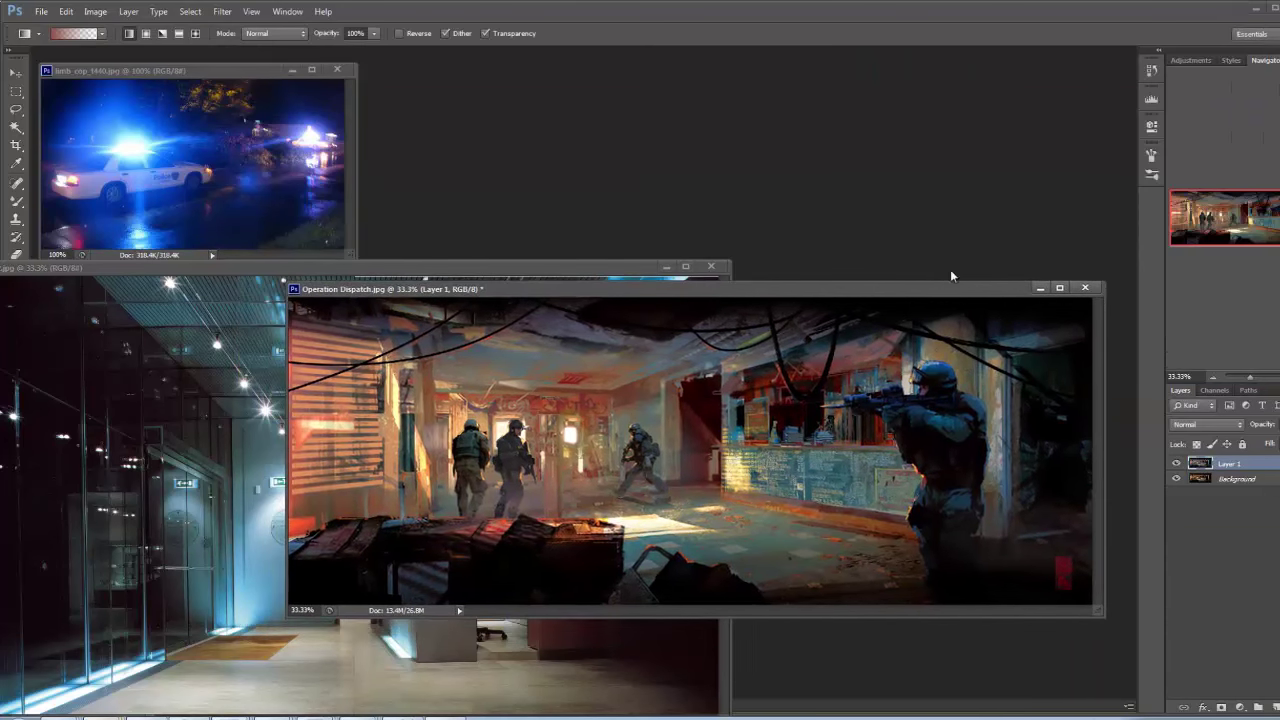
left_click(1177, 464)
left_click(1177, 464)
double_click(1228, 463)
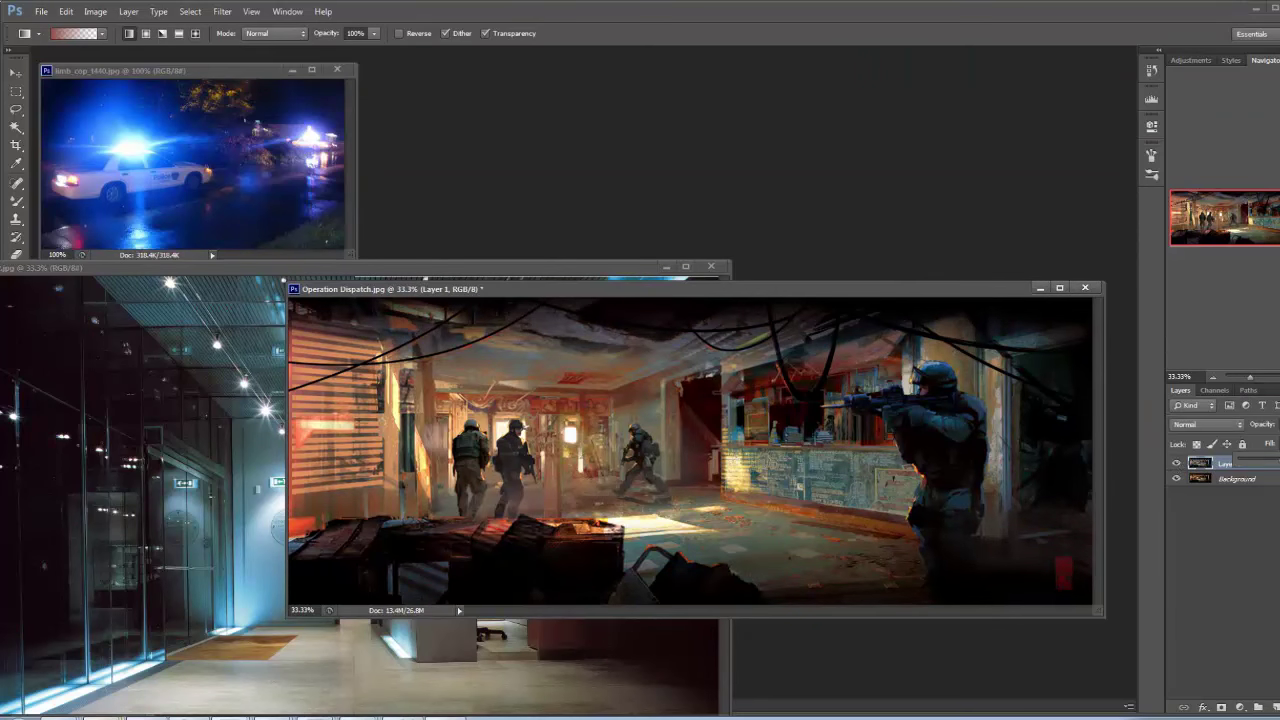
key("Return")
Inspect the recolored painting in full-screen mode at 100% and fitted to the screen, comparing details with Layer 1 on and off
key("f")
key("ctrl+1")
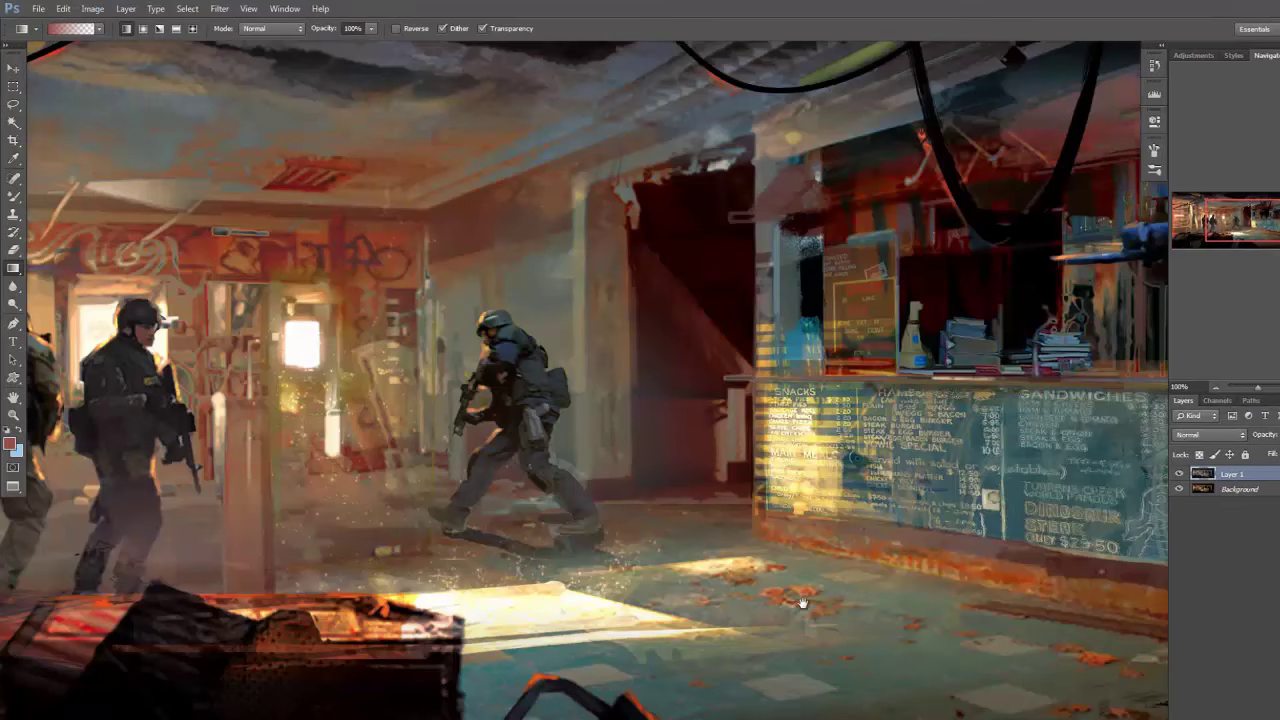
left_click_drag(805, 617, 813, 525)
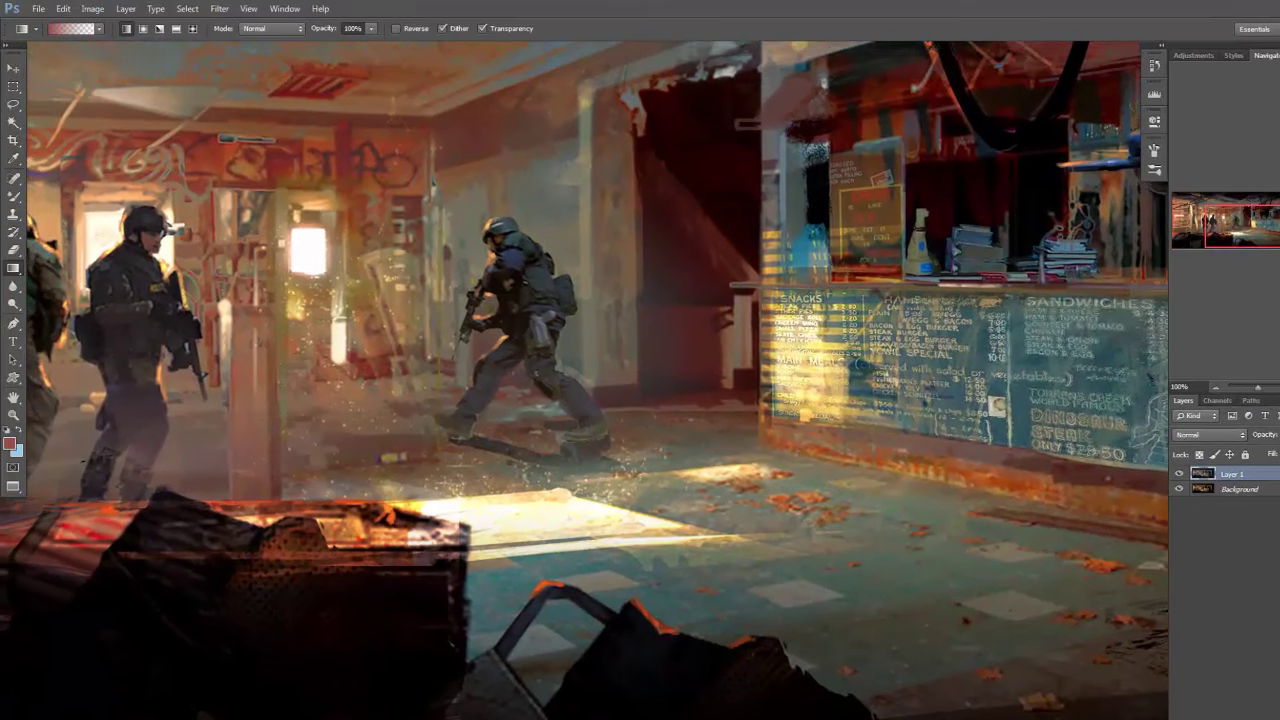
left_click(1179, 474)
left_click(1179, 474)
left_click_drag(839, 493, 909, 587)
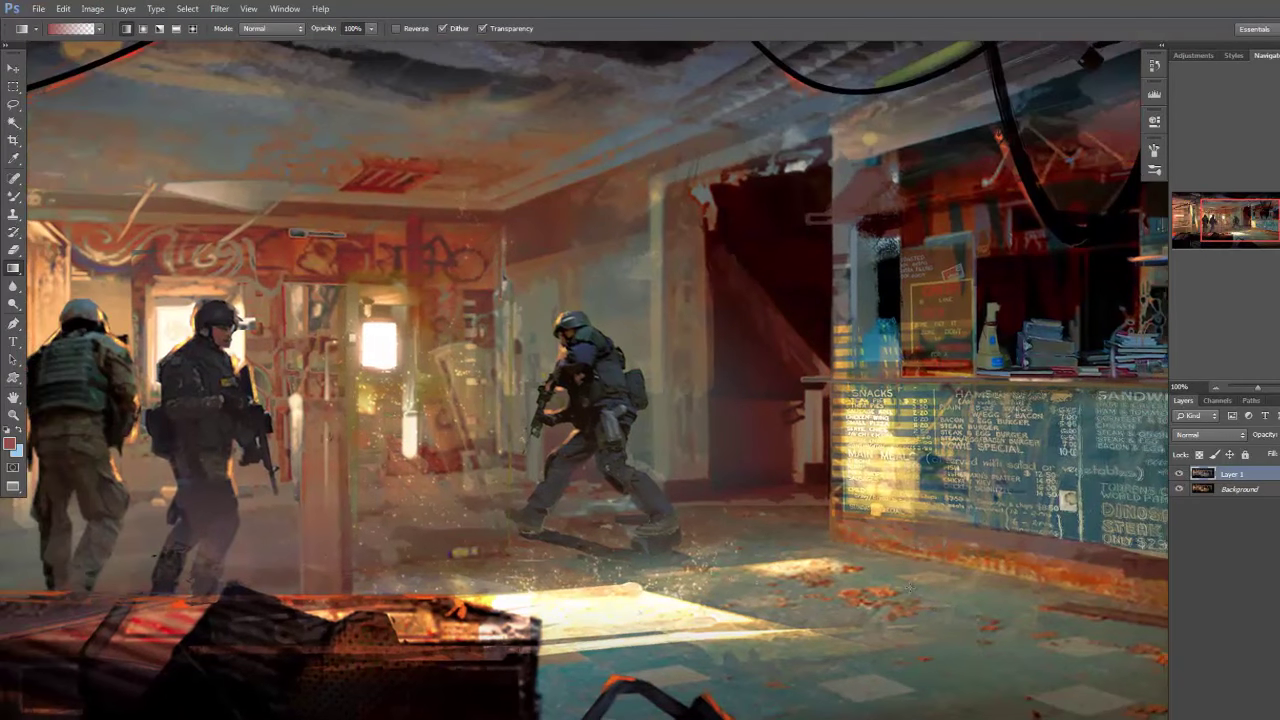
key("ctrl+0")
left_click_drag(925, 482, 952, 479)
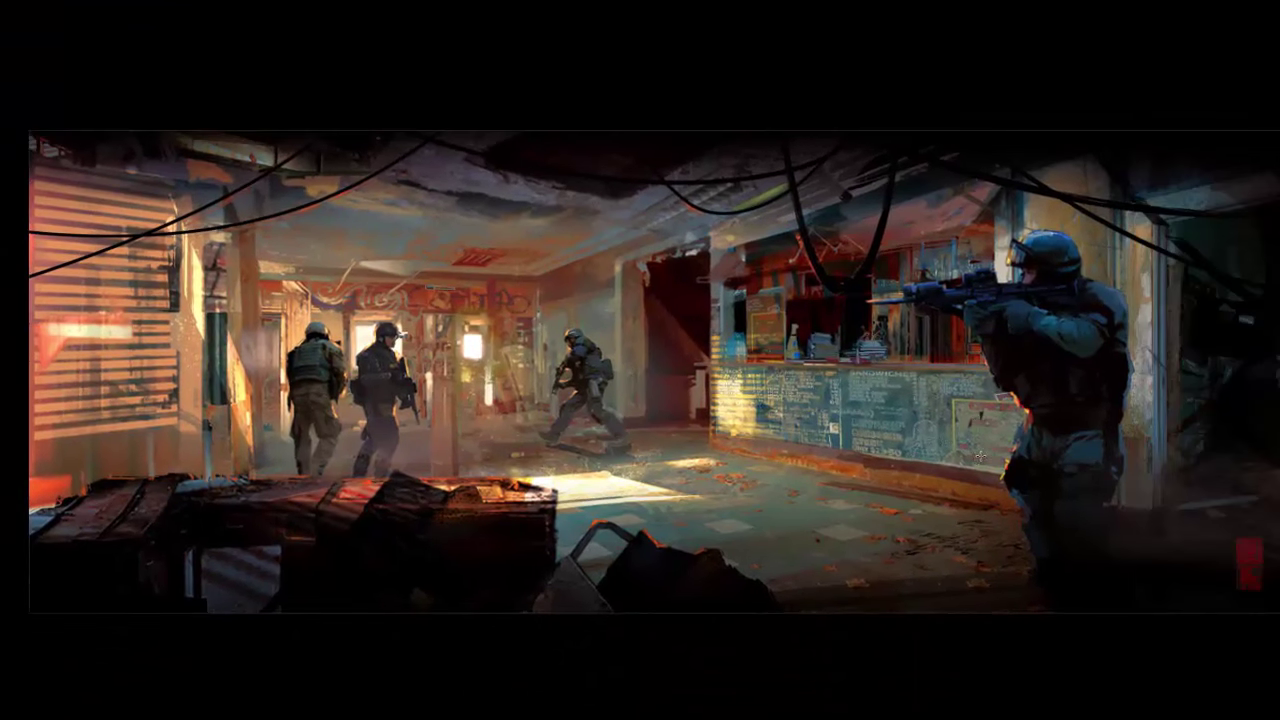
Return Operation Dispatch.jpg to a floating window at 33.3% and move it clear of the office interior reference
key("f")
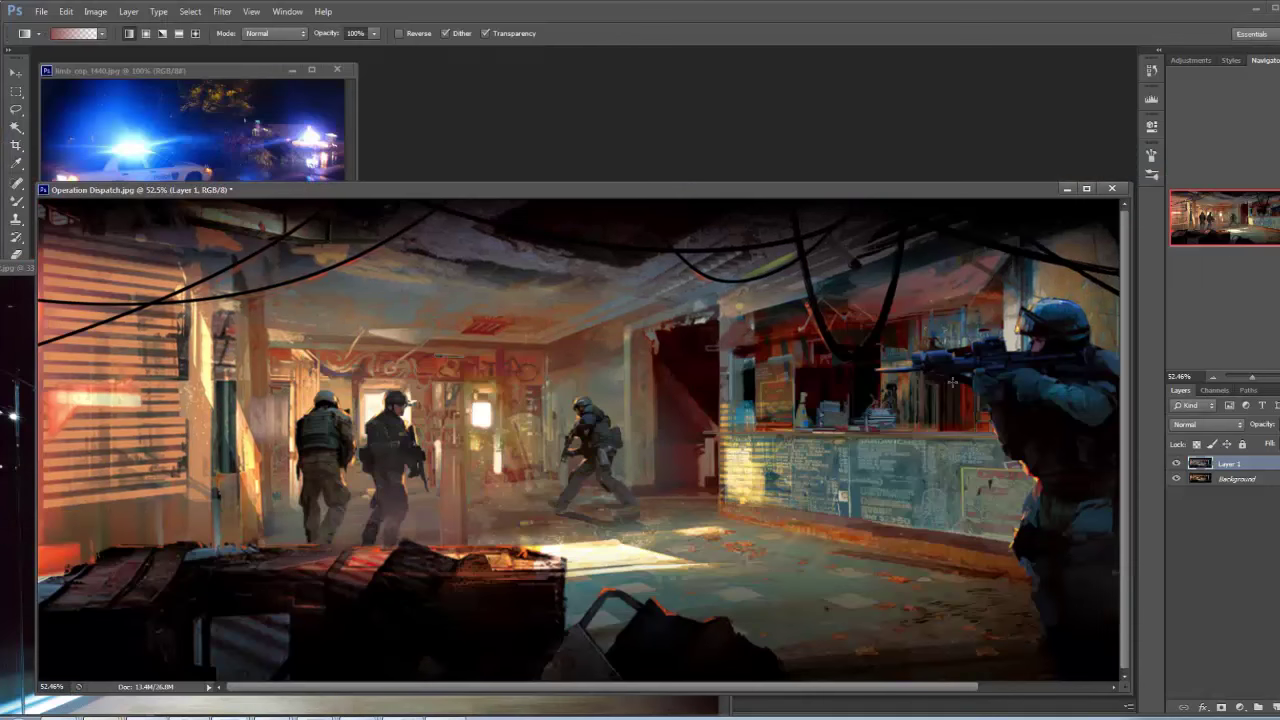
key("ctrl+minus")
key("ctrl+minus")
key("ctrl+plus")
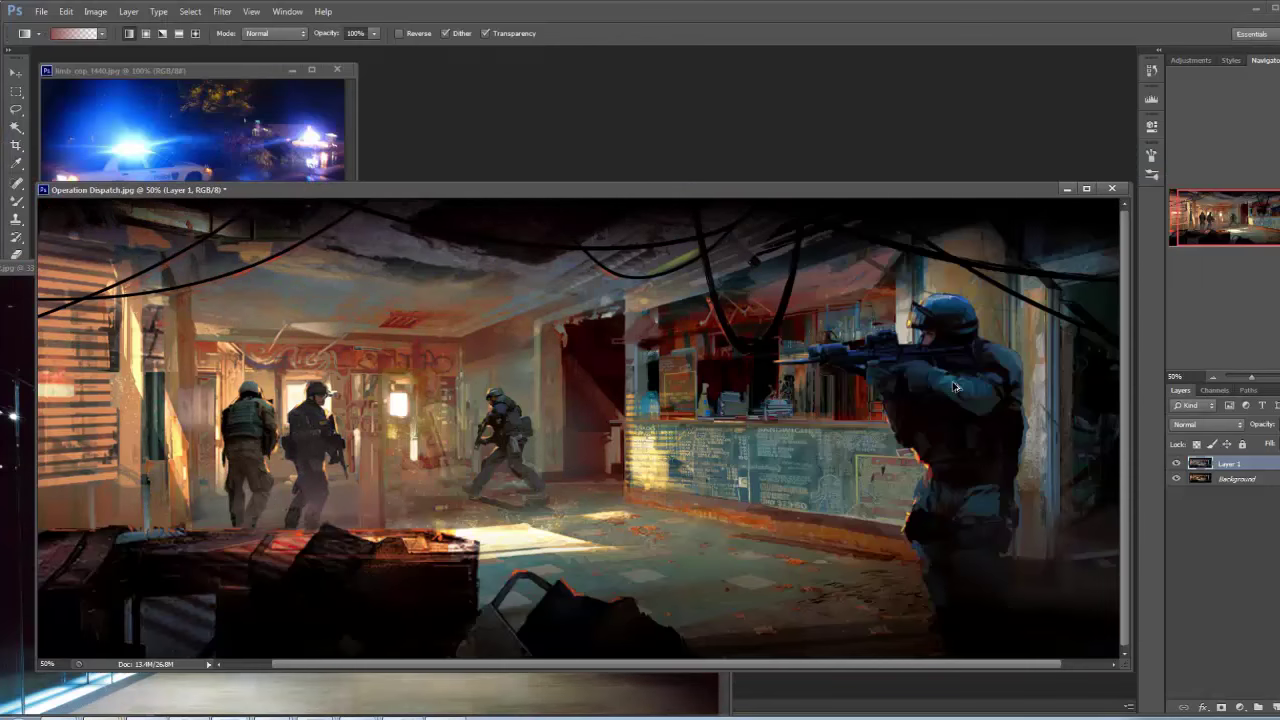
key("ctrl+minus")
left_click_drag(567, 187, 817, 140)
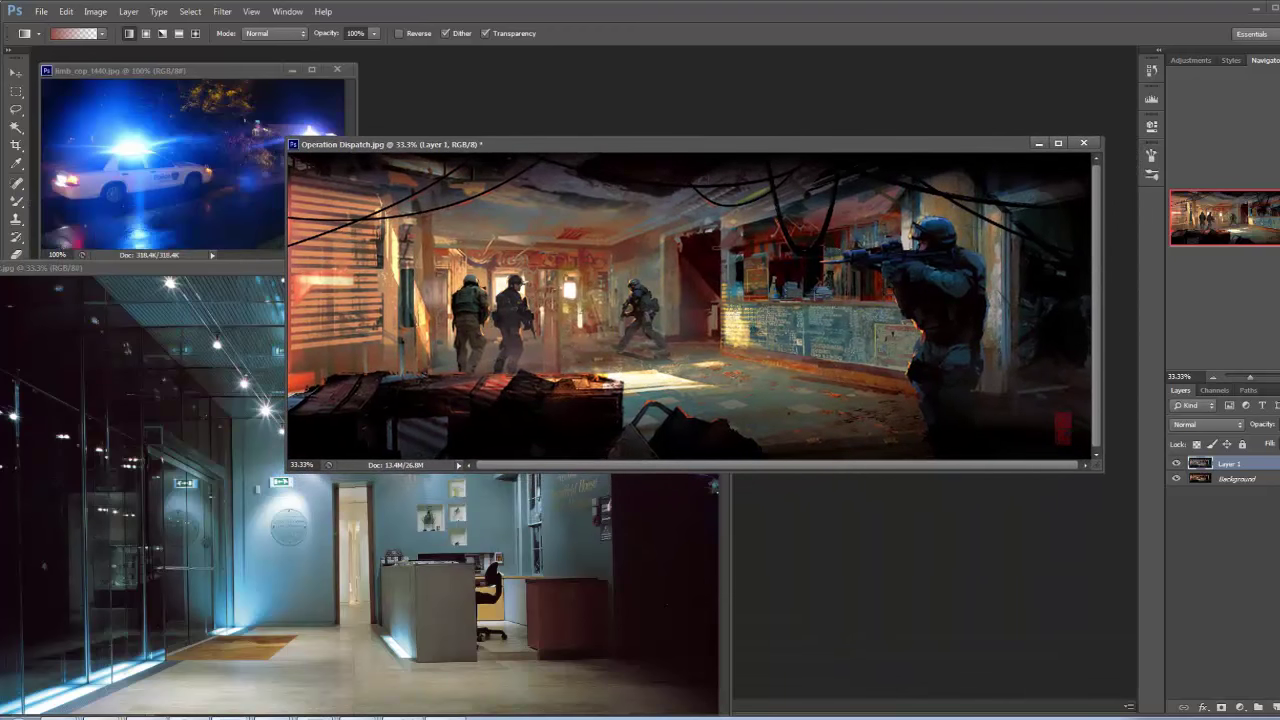